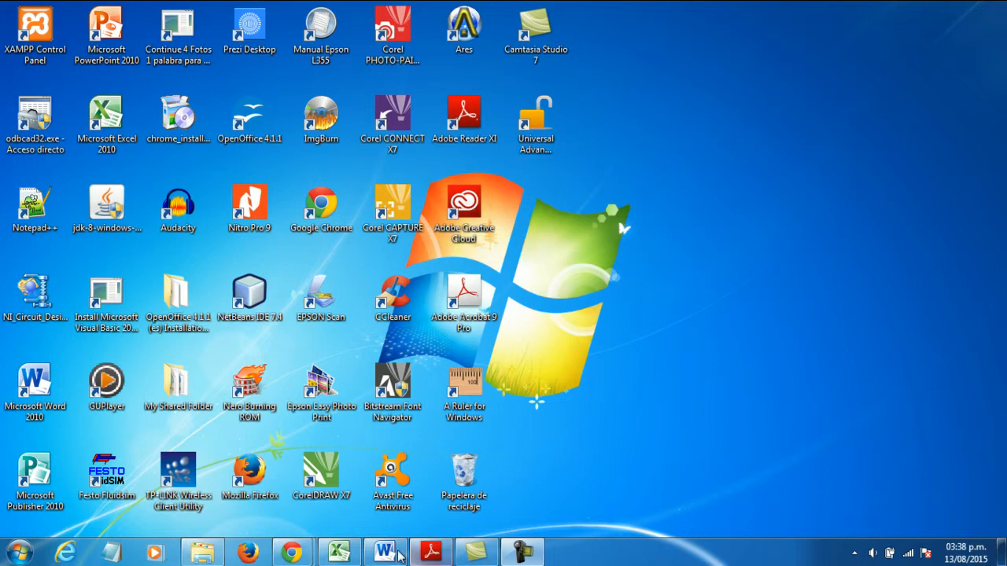
- Switch to the Libro1 workbook in Excel and open the Hoja1 sheet with the student grades
click(340, 554)
click(576, 265)
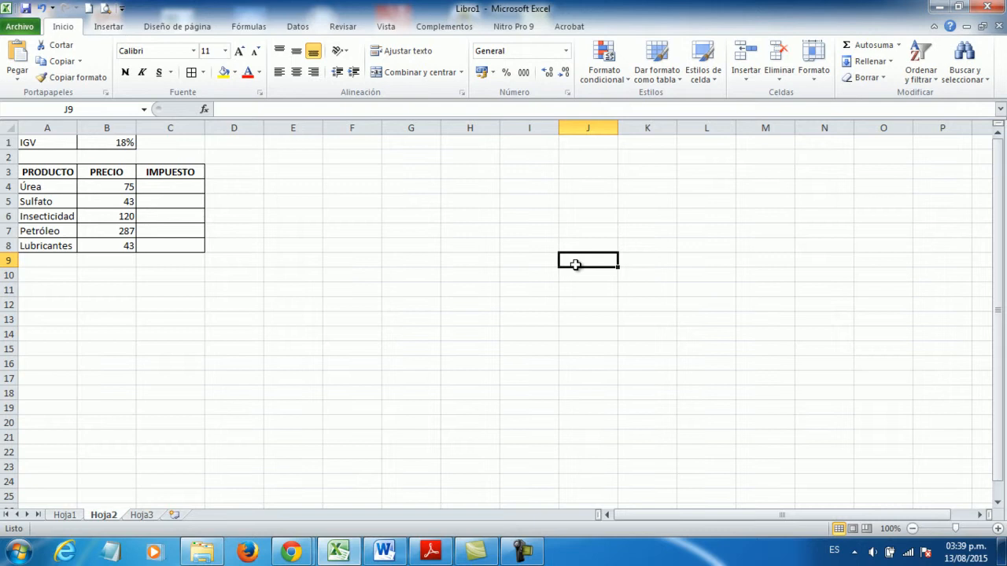
click(63, 515)
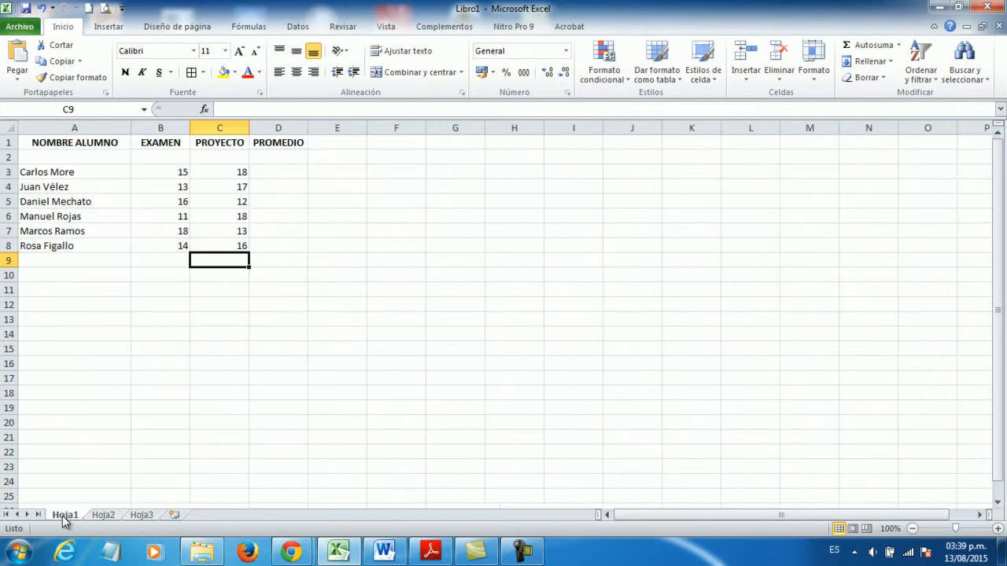
click(337, 348)
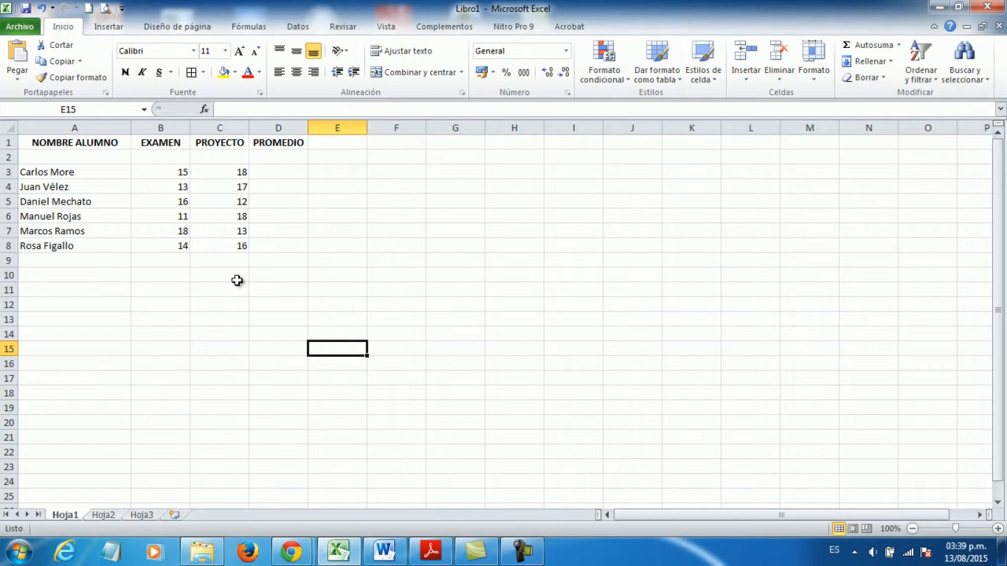
- Calculate the first student's average in D3 from typed grades with the formula =(15+18)/2
click(271, 171)
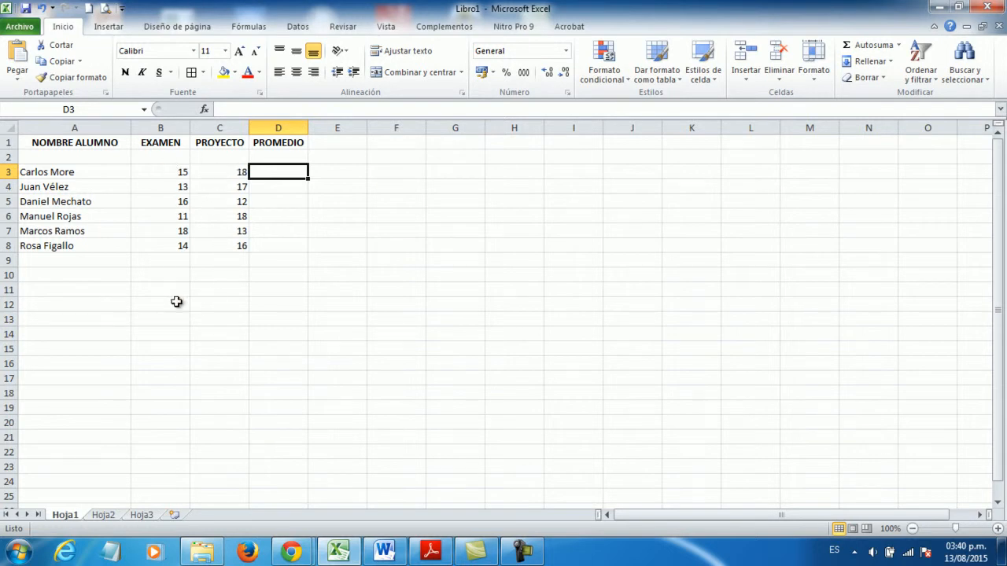
mouse_move(348, 558)
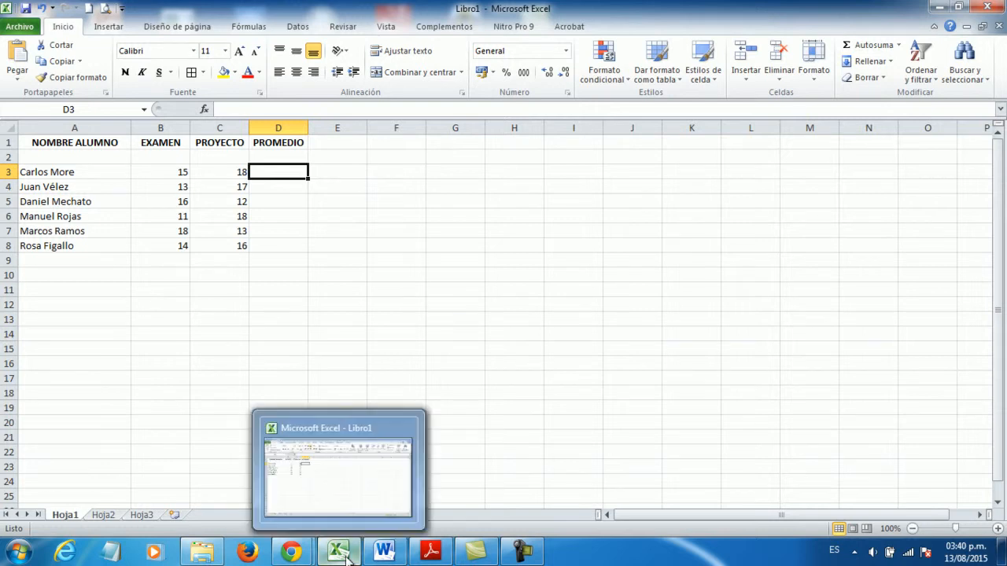
text(=)
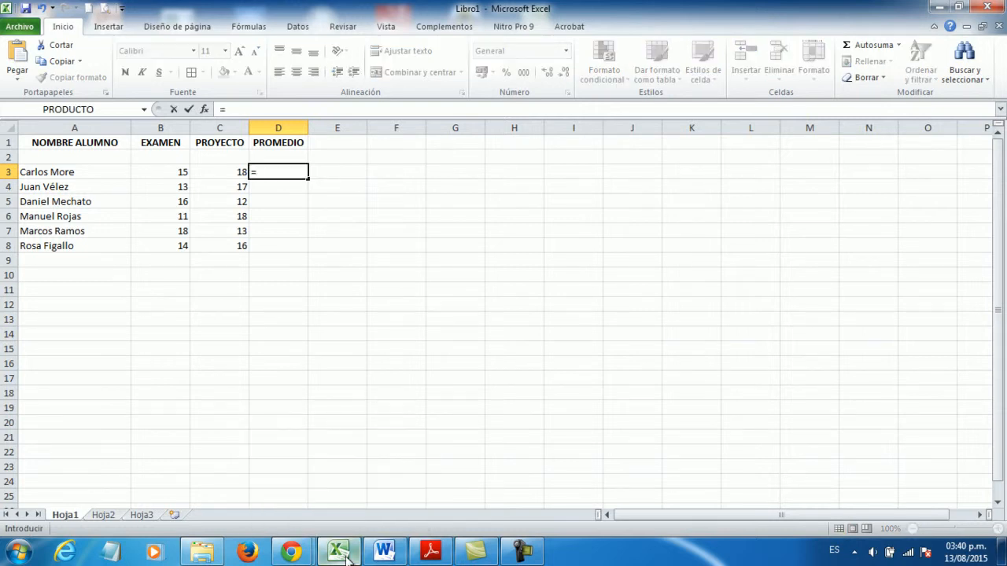
text((15+18)
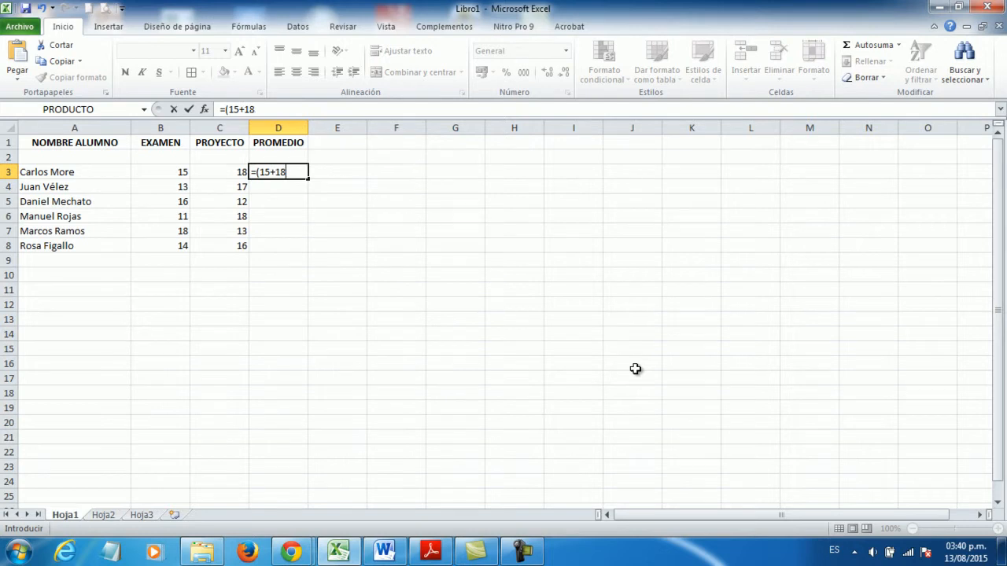
text()/2)
key(Return)
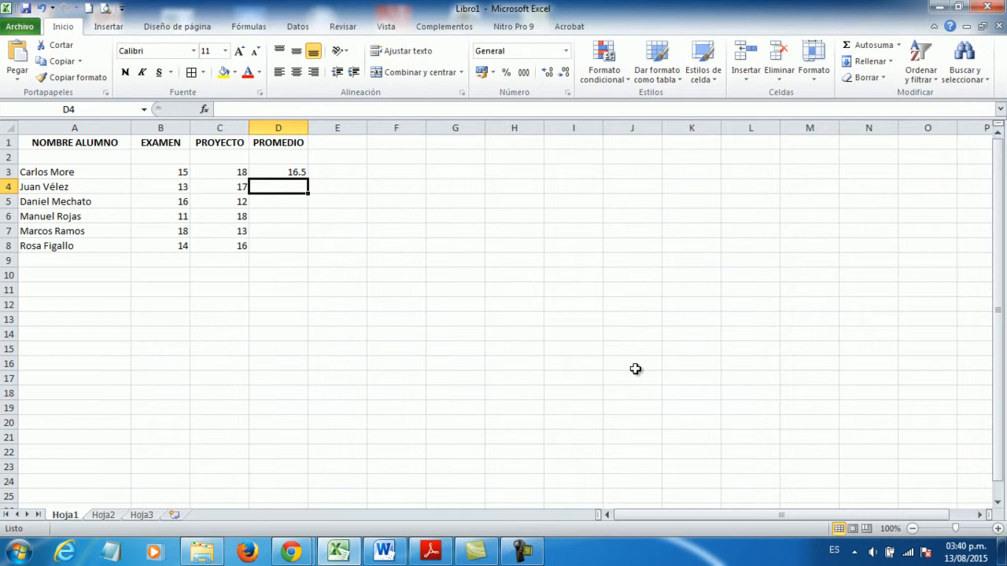
- Examine the average formula in D3, comparing it with the neighbouring empty cells
key(Up)
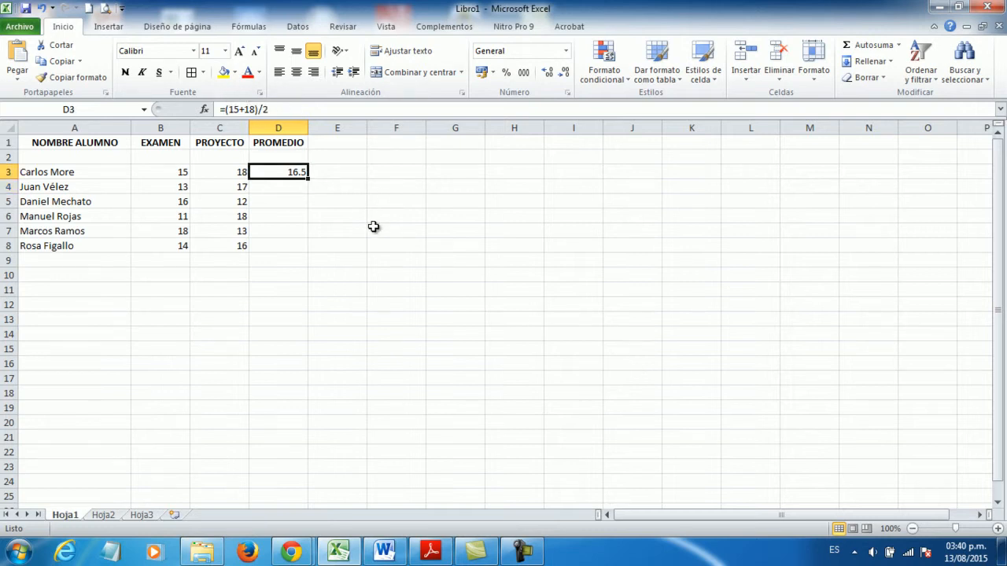
click(342, 246)
click(288, 172)
click(346, 171)
click(292, 172)
click(351, 178)
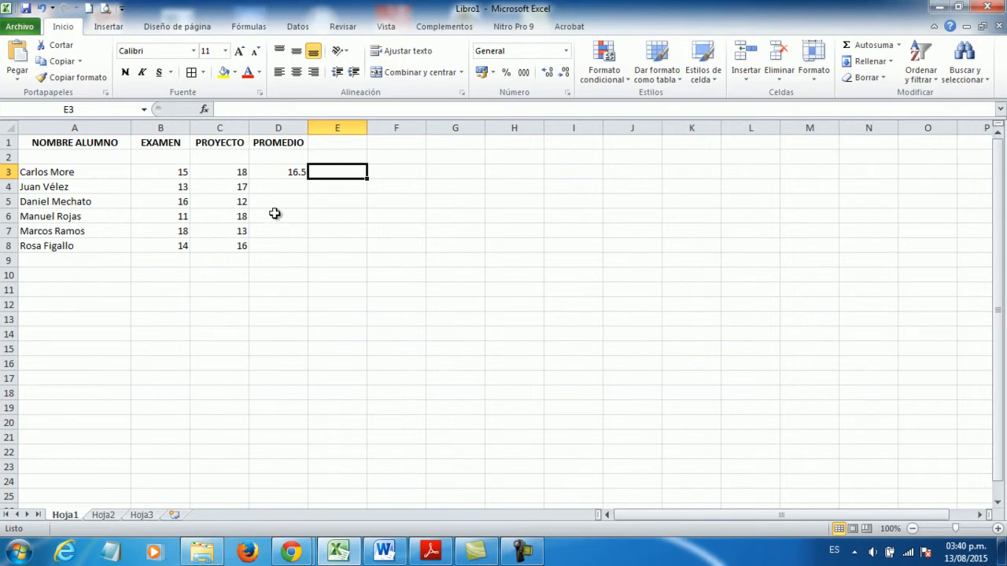
click(276, 170)
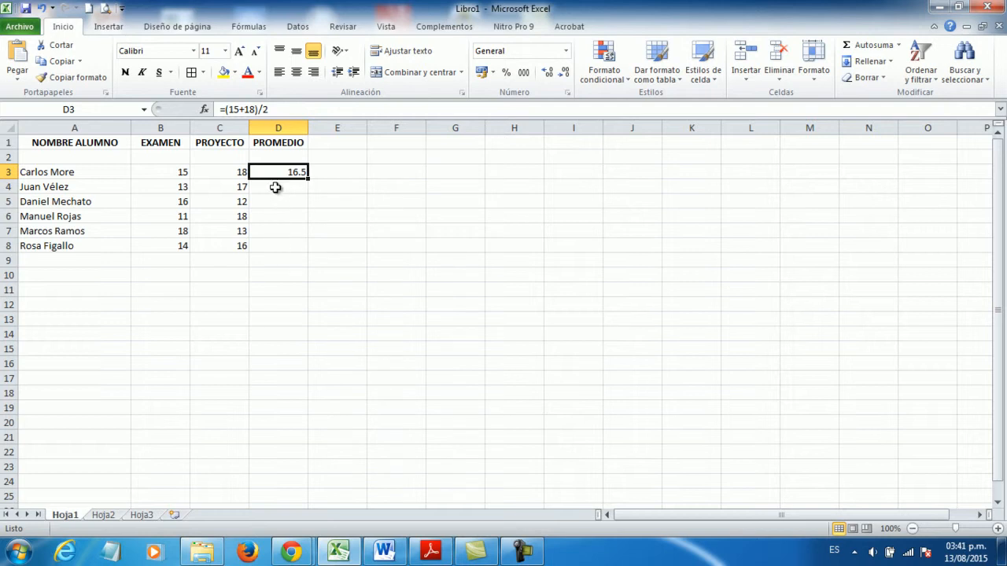
- Calculate the second student's average in D4 from typed grades with the formula =(13+17)/2
double_click(275, 187)
click(284, 216)
click(286, 186)
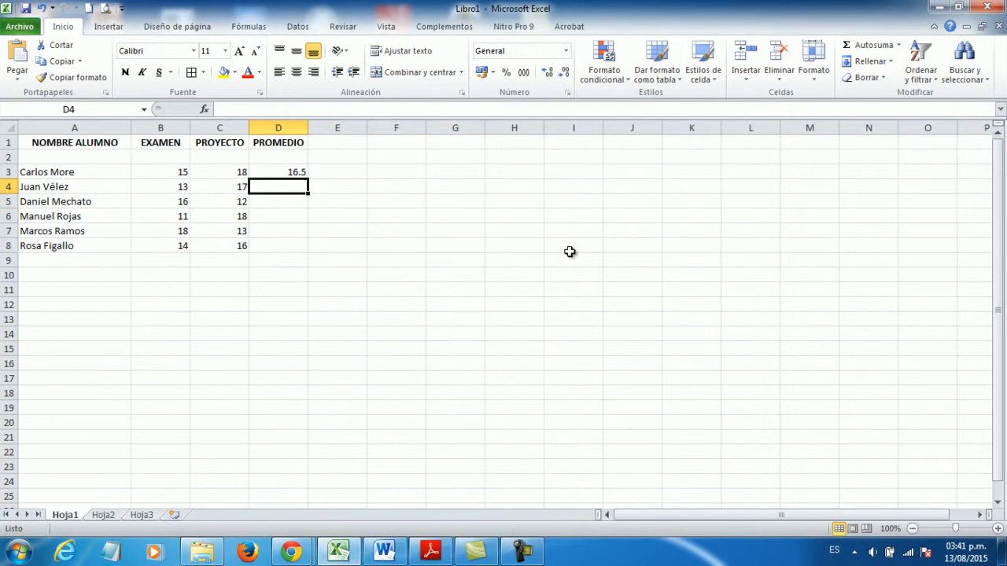
text(=()
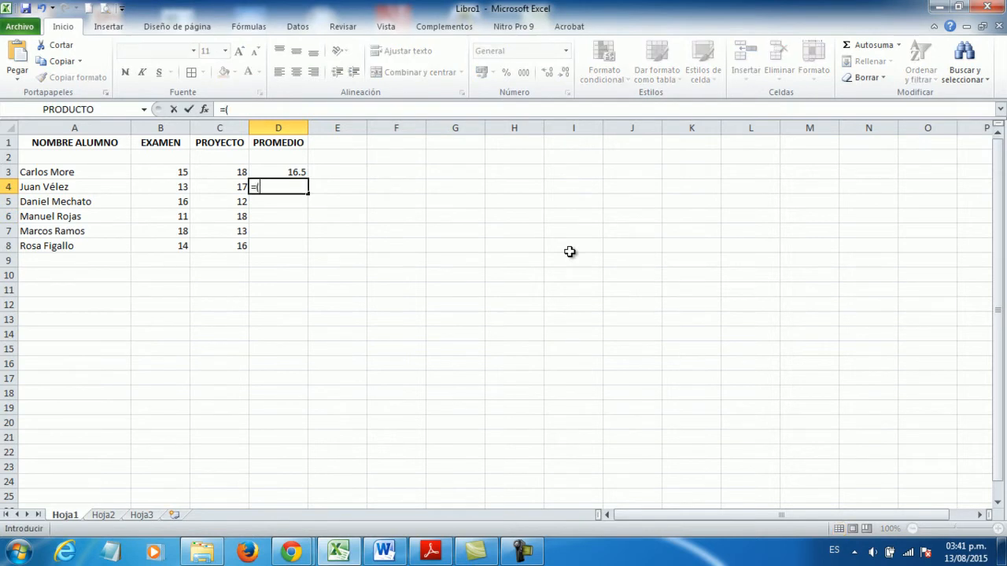
text(13+17)/2)
key(Return)
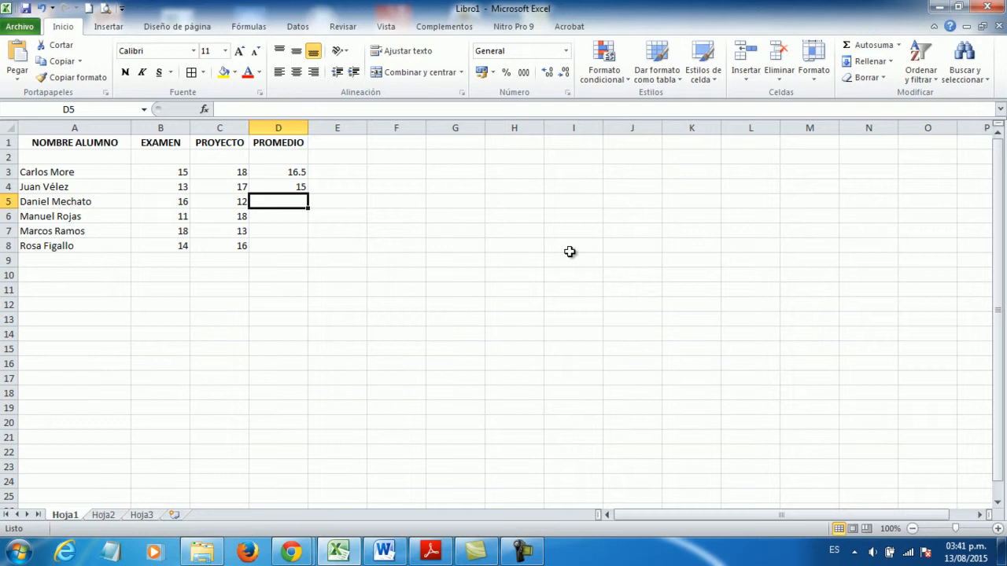
- Change the first student's EXAMEN grade in B3 to 13
key(Down)
key(Down)
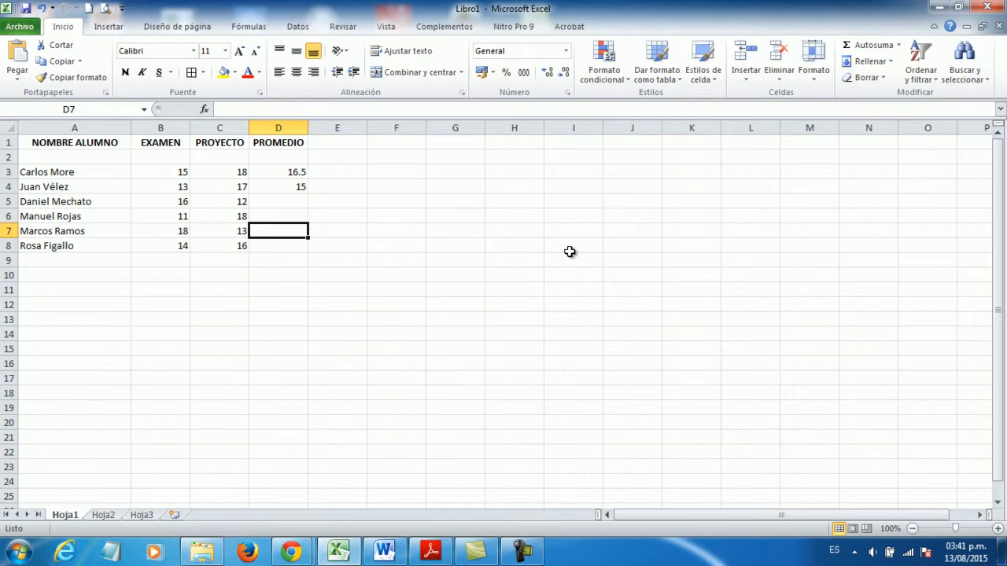
key(Up)
key(Up)
key(Up)
key(Up)
key(Left)
key(Left)
key(Left)
key(Right)
key(Right)
key(Left)
key(Right)
key(Left)
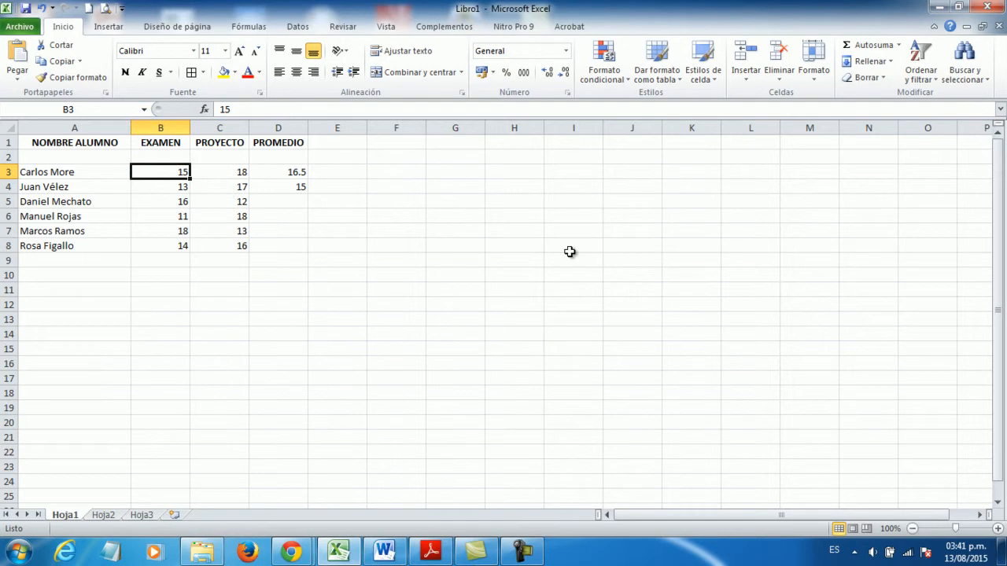
text(13)
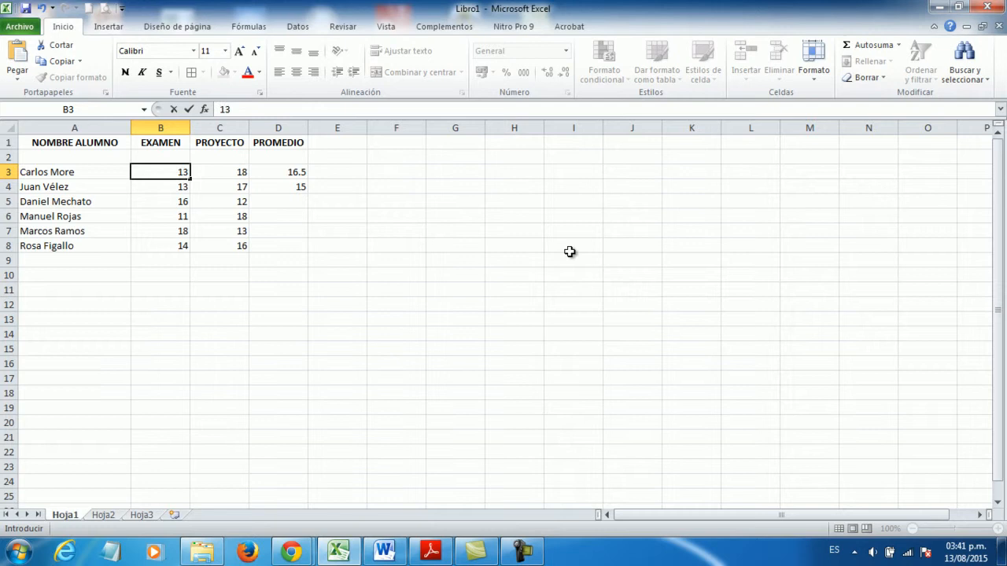
key(Return)
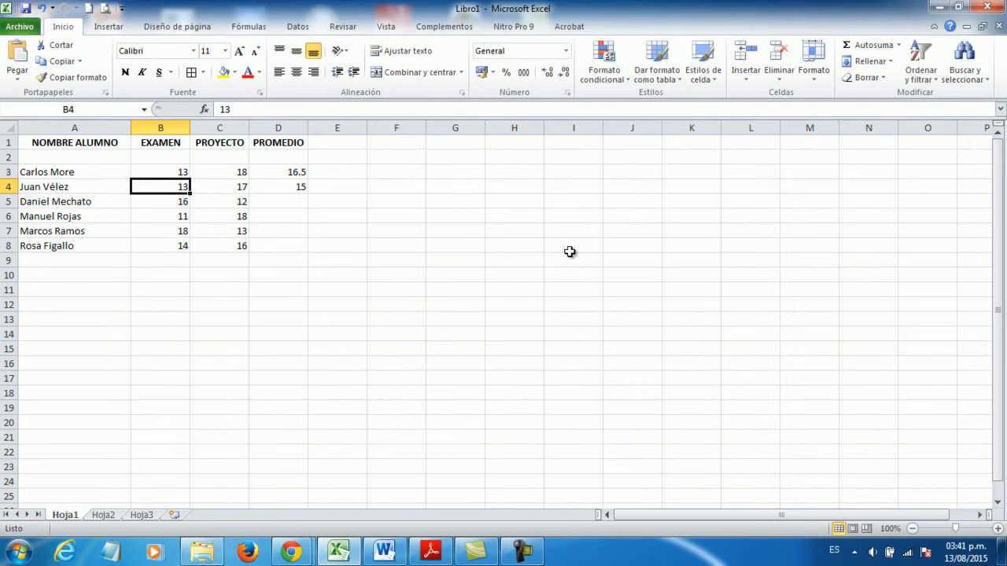
- Check whether the PROMEDIO formulas in D3 and D4 respond to the changed exam grade
key(Up)
key(Right)
key(Right)
key(Left)
key(Right)
key(Right)
key(Left)
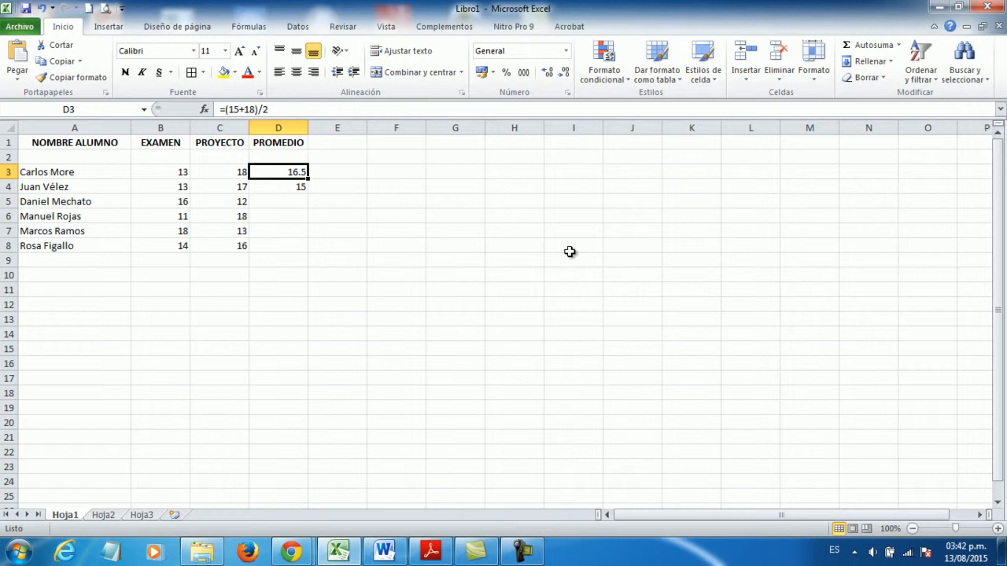
click(451, 229)
click(296, 170)
click(294, 186)
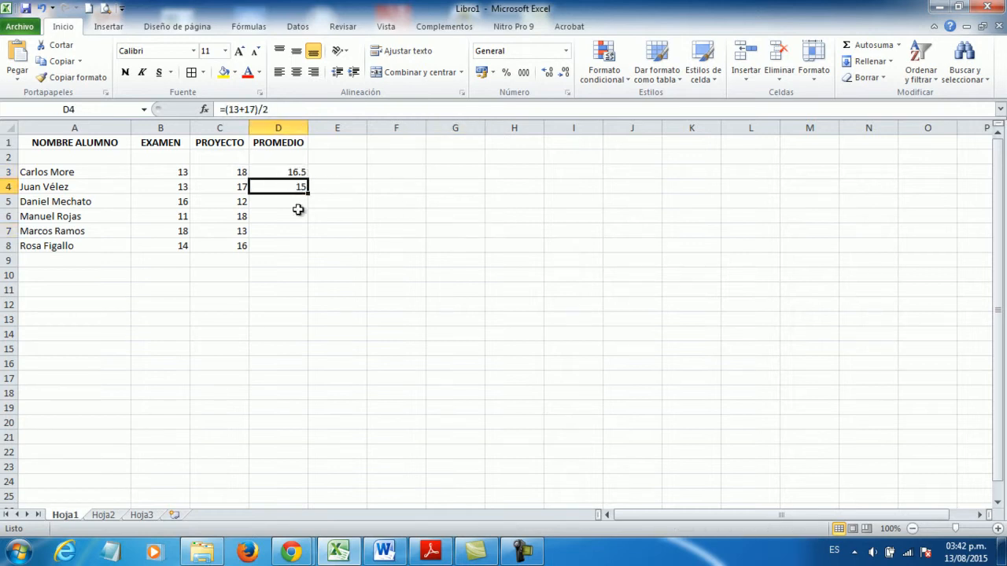
- Clear the averages with typed-in grades from cells D3:D4
click(297, 233)
drag(292, 171, 292, 182)
key(Delete)
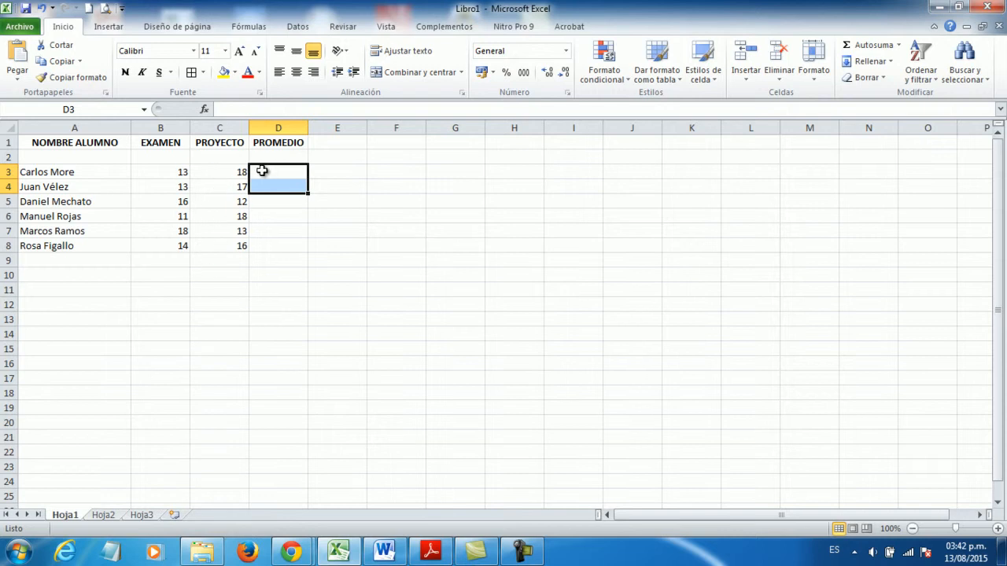
- Calculate the first student's average in D3 from the grade cells with the formula =(B3+C3)/2
click(263, 170)
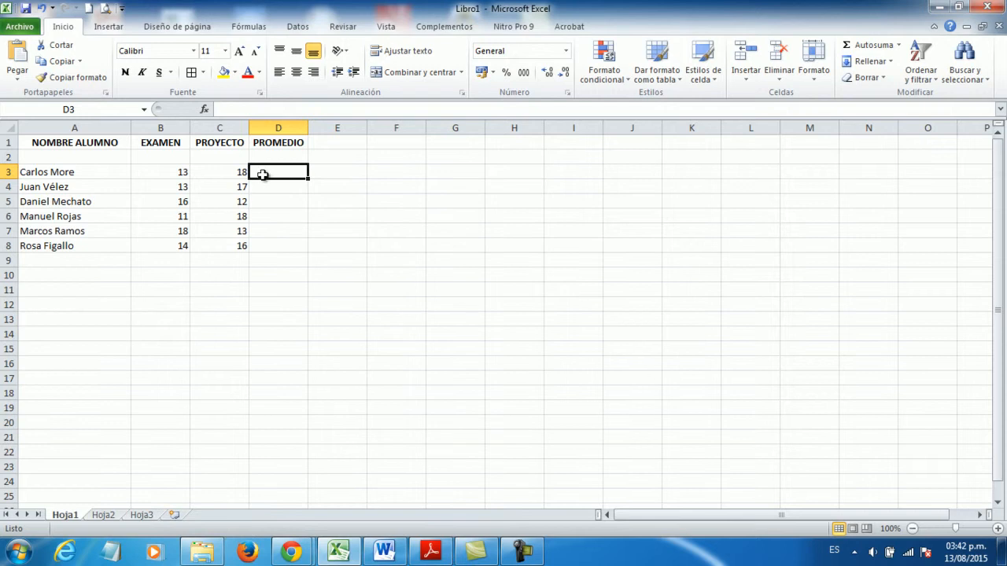
click(166, 174)
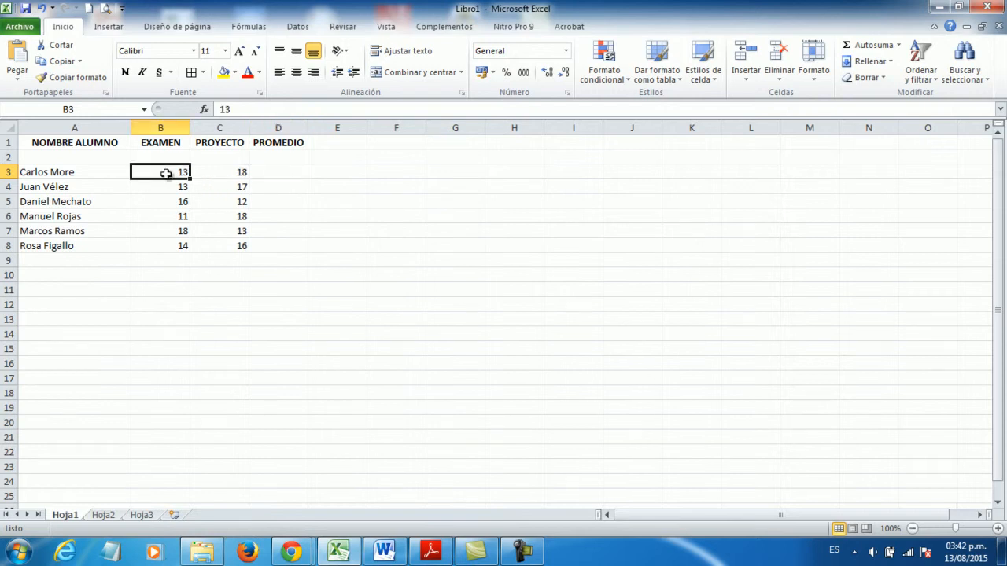
click(218, 173)
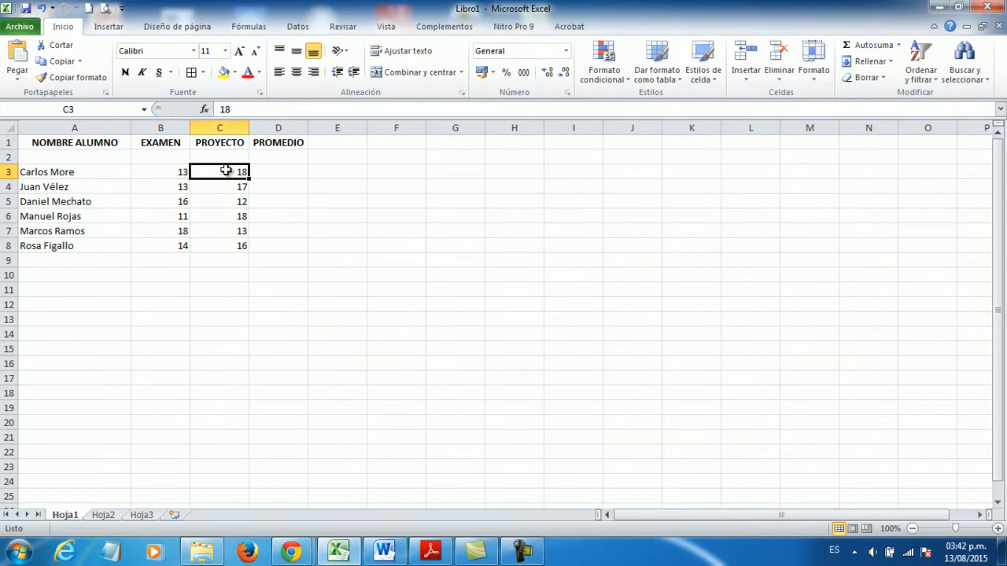
click(275, 171)
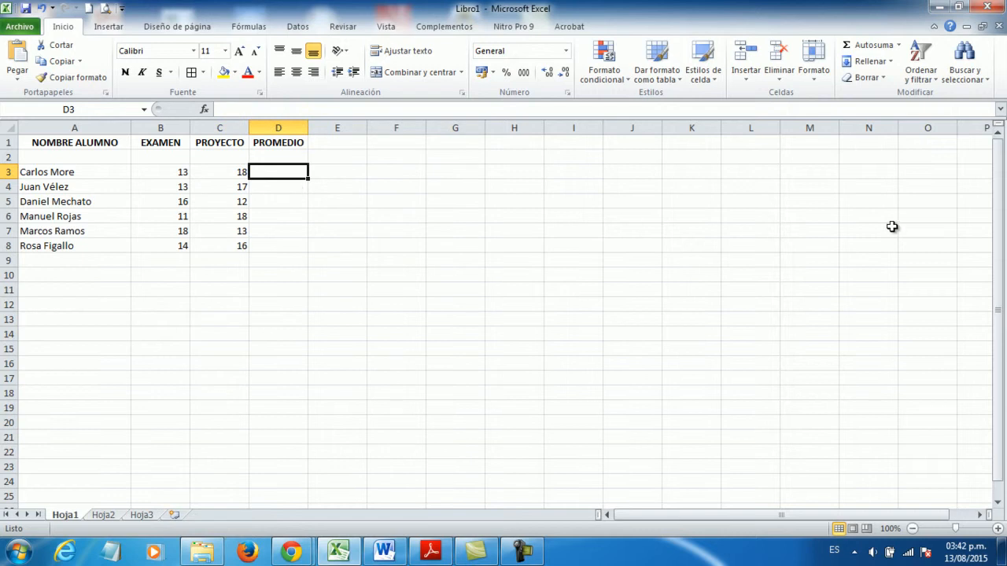
text(=)
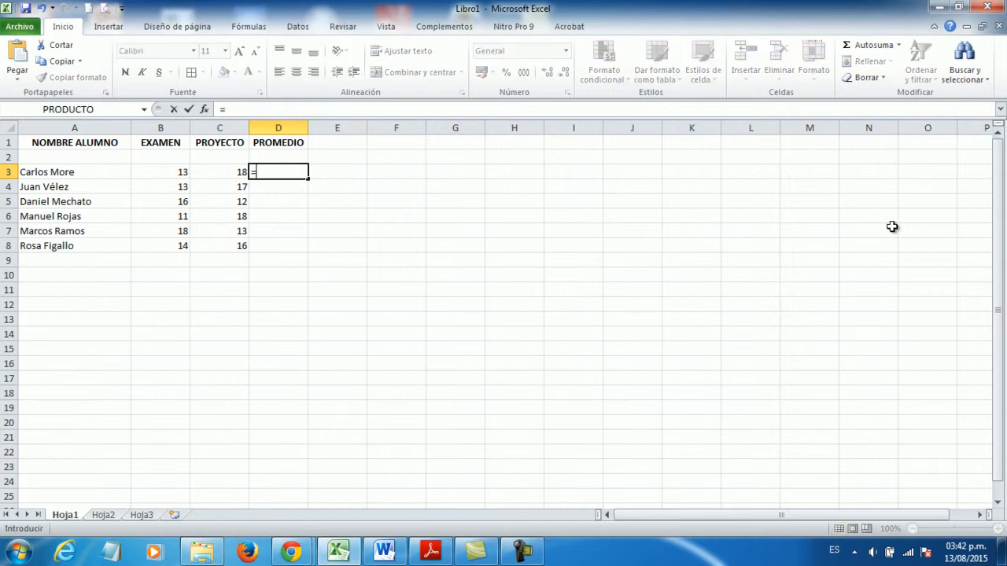
text((B3)
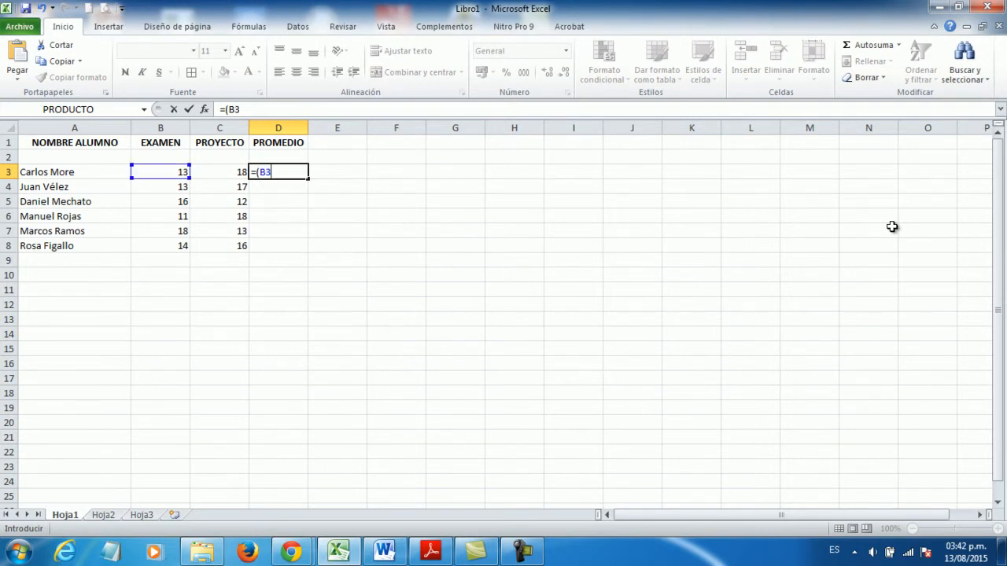
text(+C)
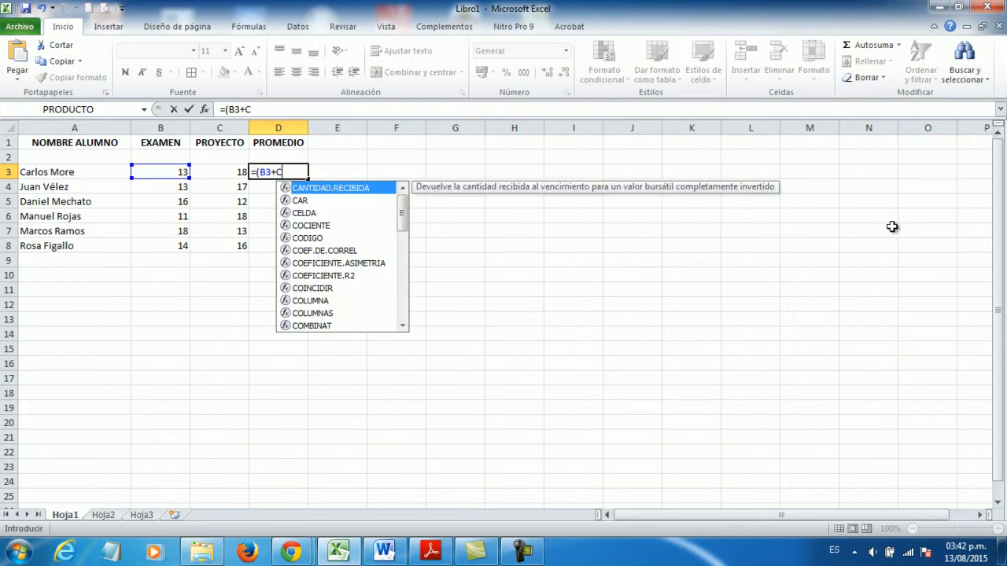
text(3)/2)
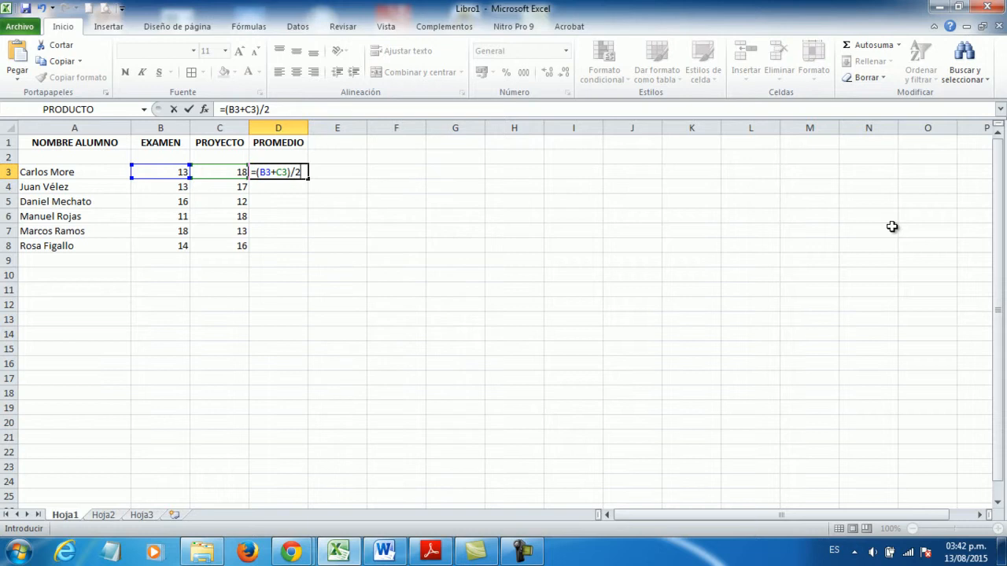
key(Return)
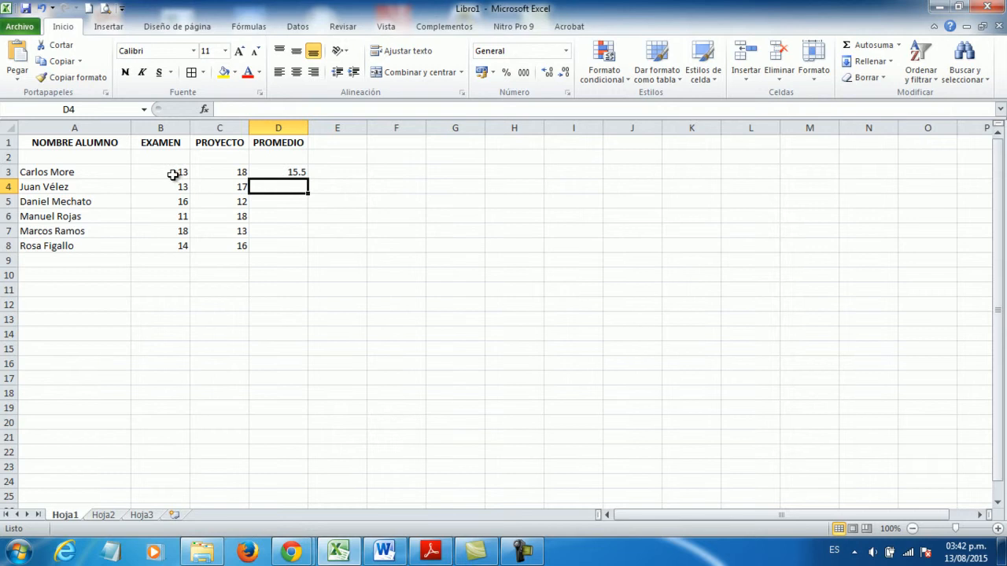
- Fill the average formula from D3 down to D8 for the remaining students and check the copy in D7
double_click(280, 168)
click(319, 199)
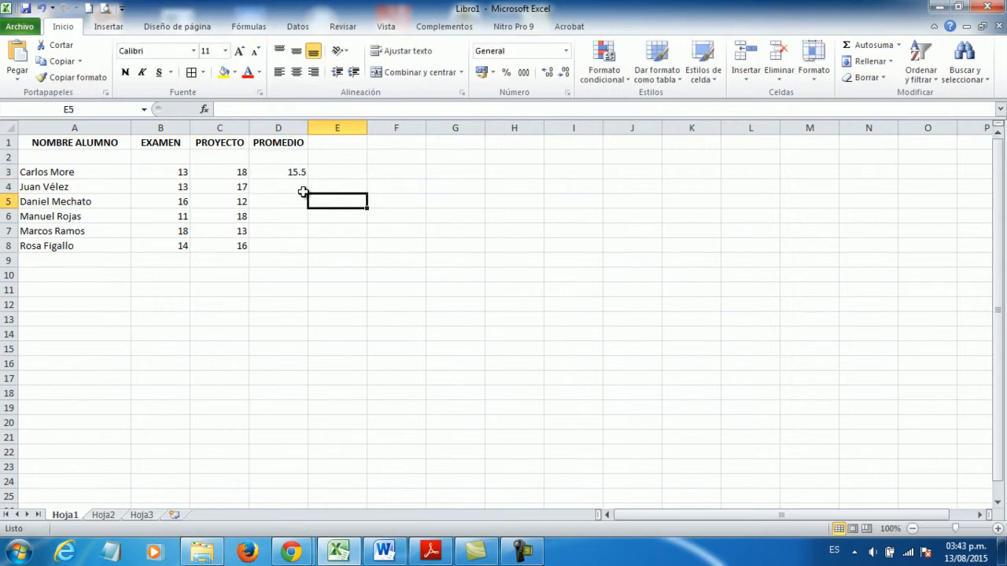
click(287, 171)
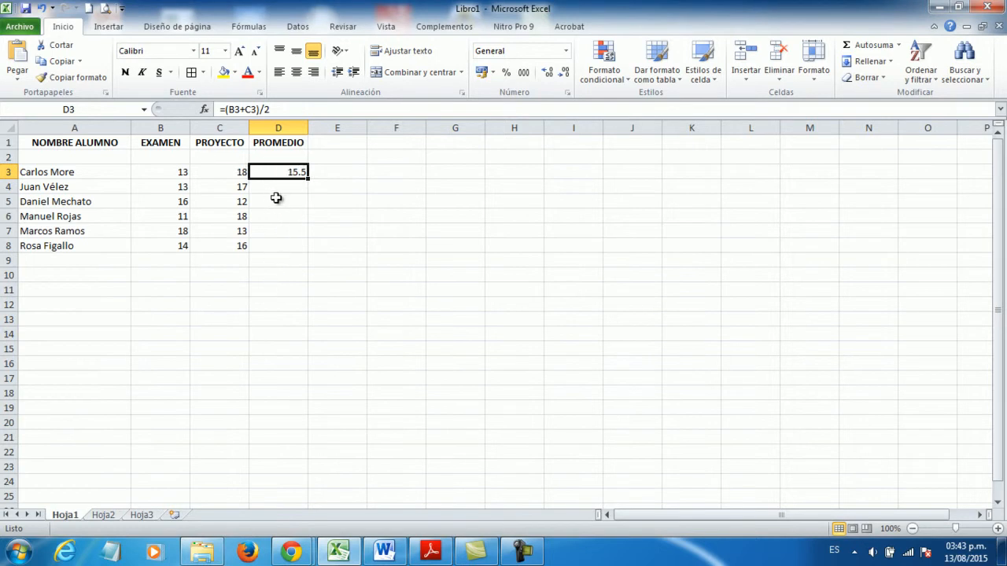
drag(308, 179, 308, 180)
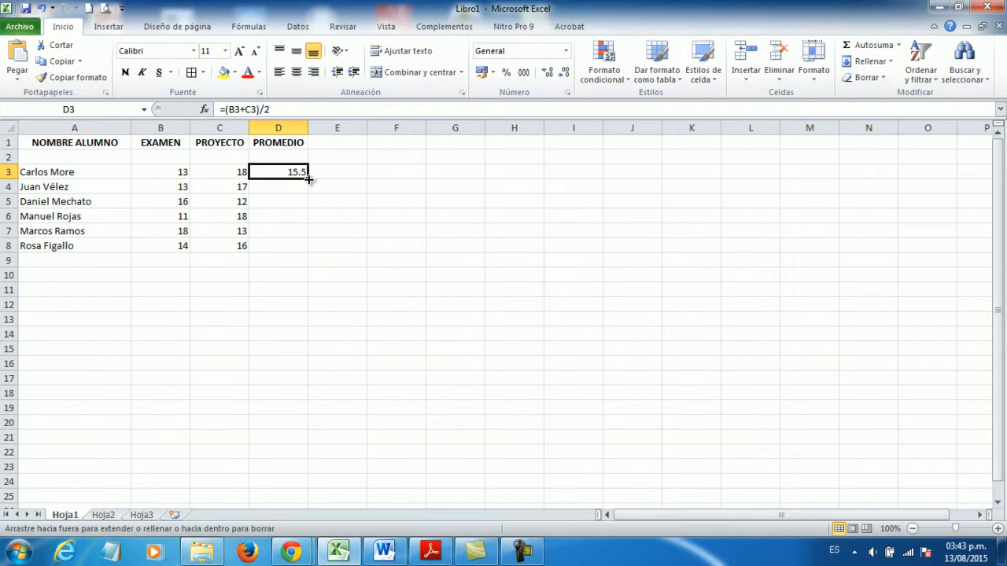
drag(309, 180, 313, 251)
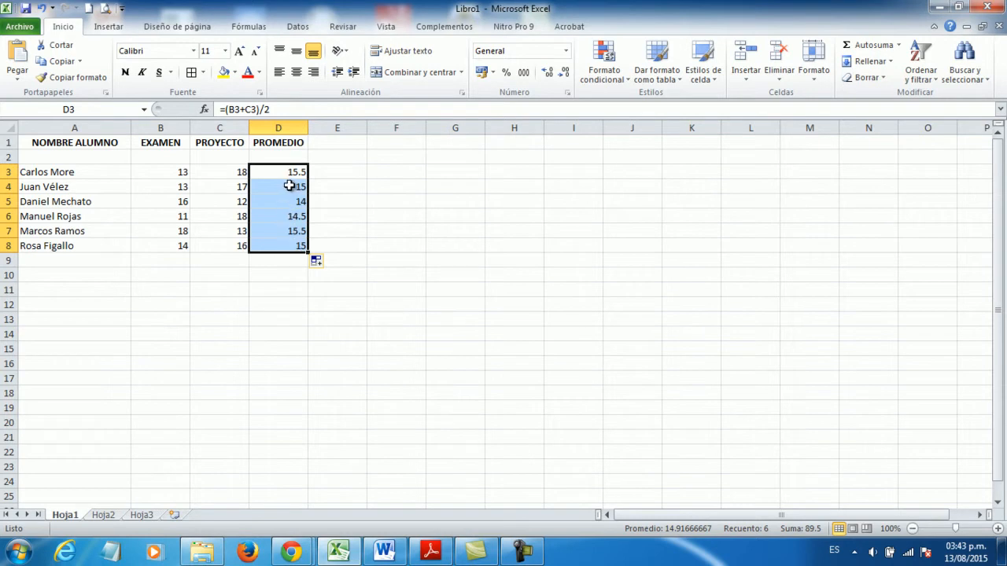
click(288, 228)
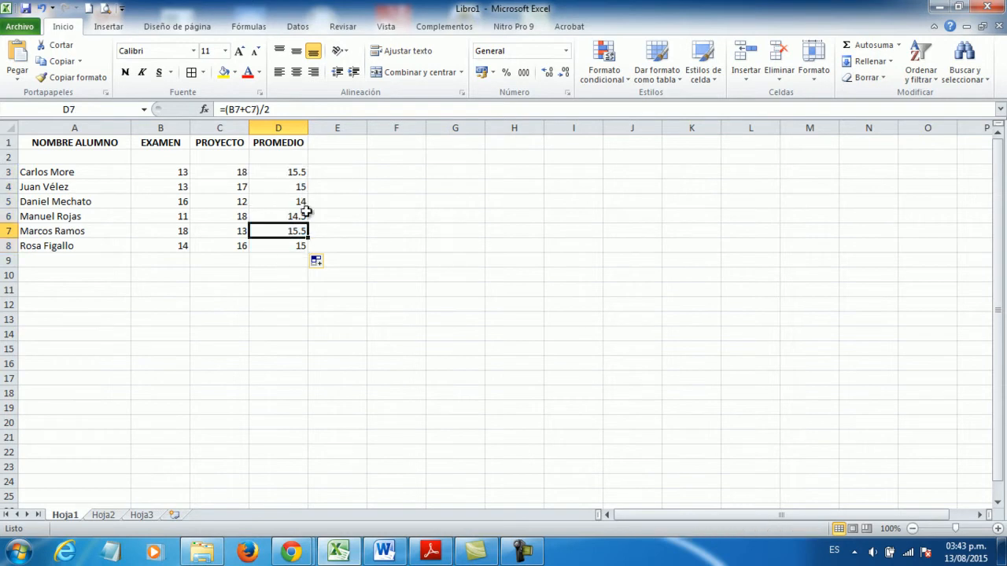
- Compare the average formula in D3 with its copy in D4
double_click(285, 185)
click(376, 198)
click(303, 187)
click(295, 172)
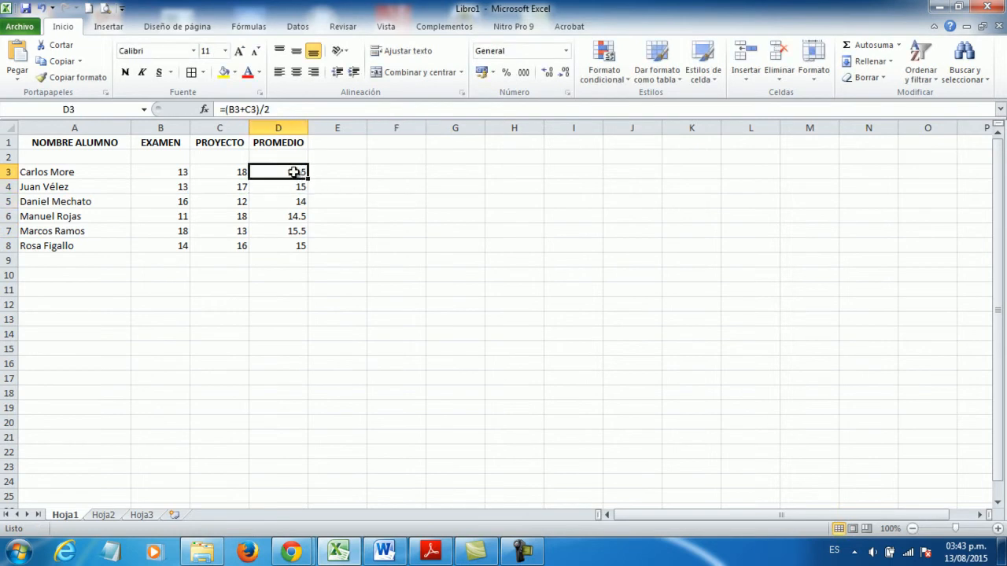
click(291, 186)
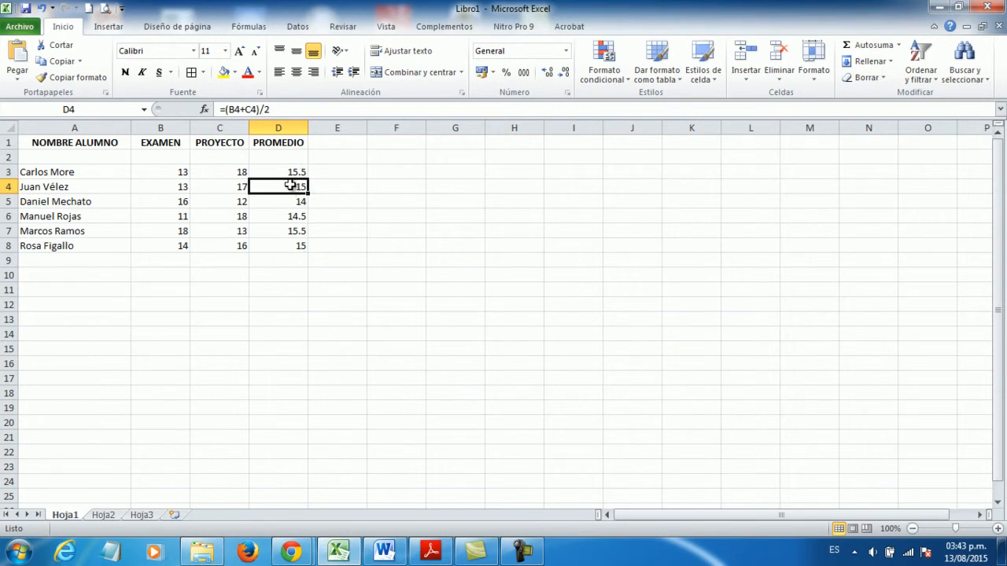
click(291, 172)
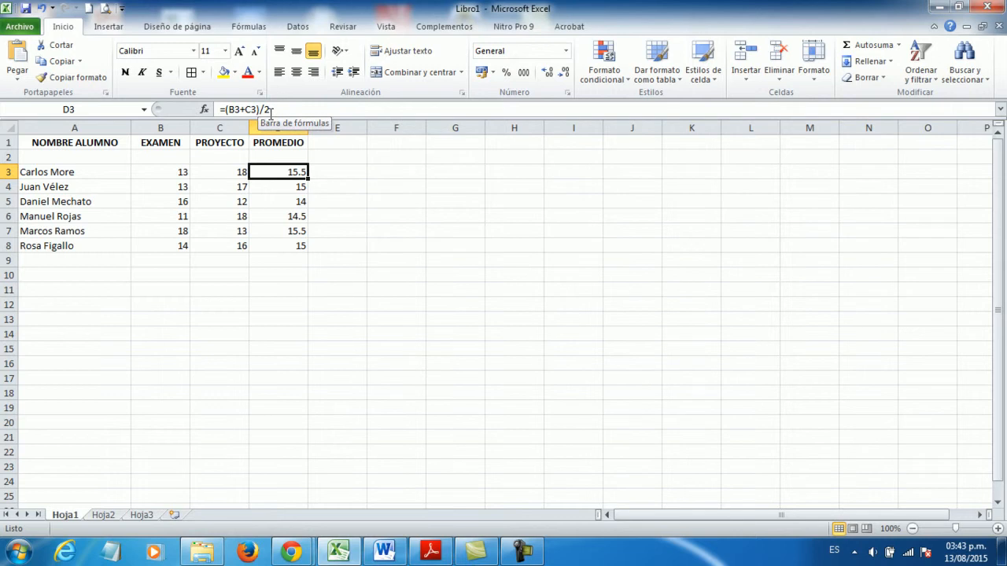
click(287, 187)
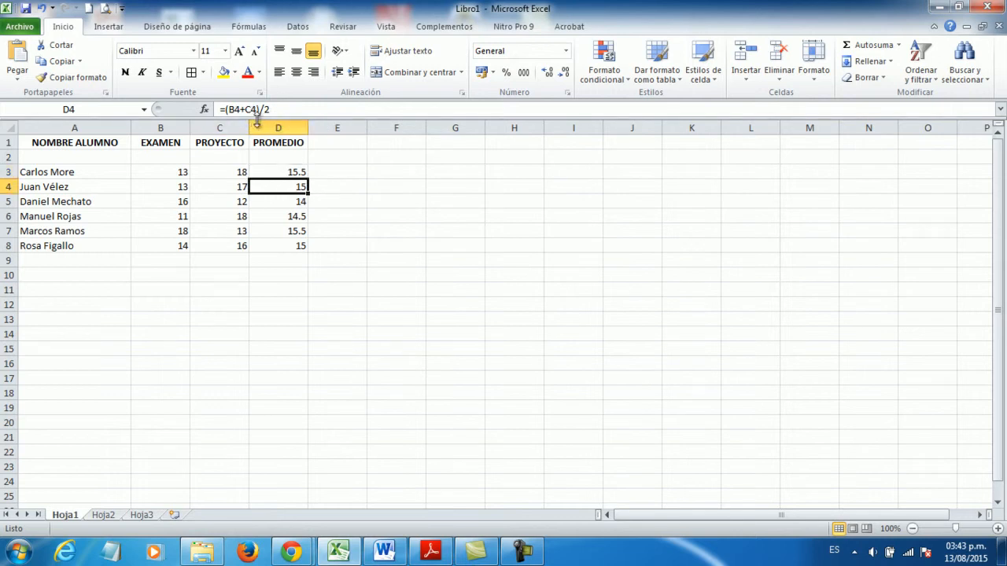
- Check the cell references in the copied formulas from D4 to D6 against the original in D3
double_click(293, 201)
click(292, 215)
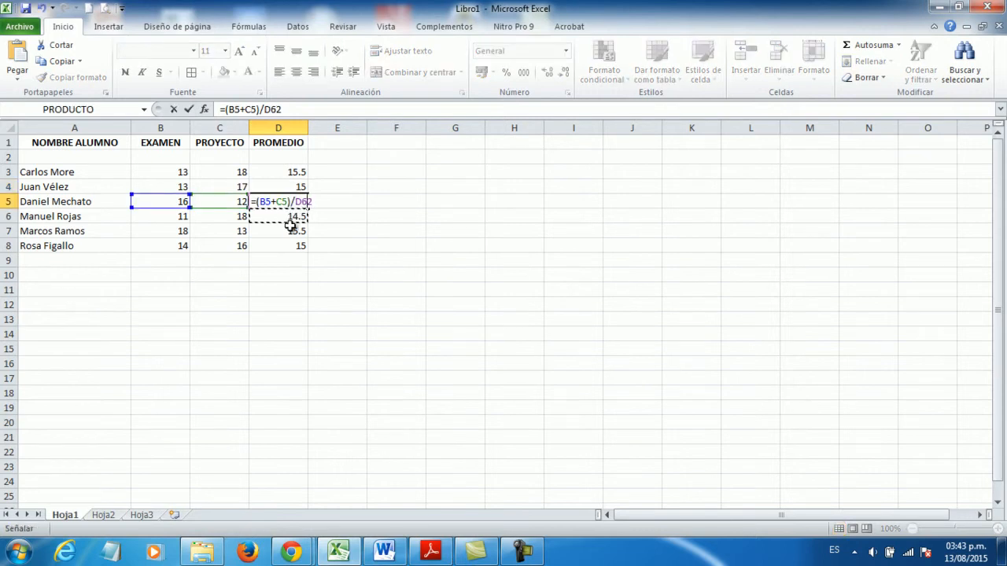
key(Escape)
click(292, 223)
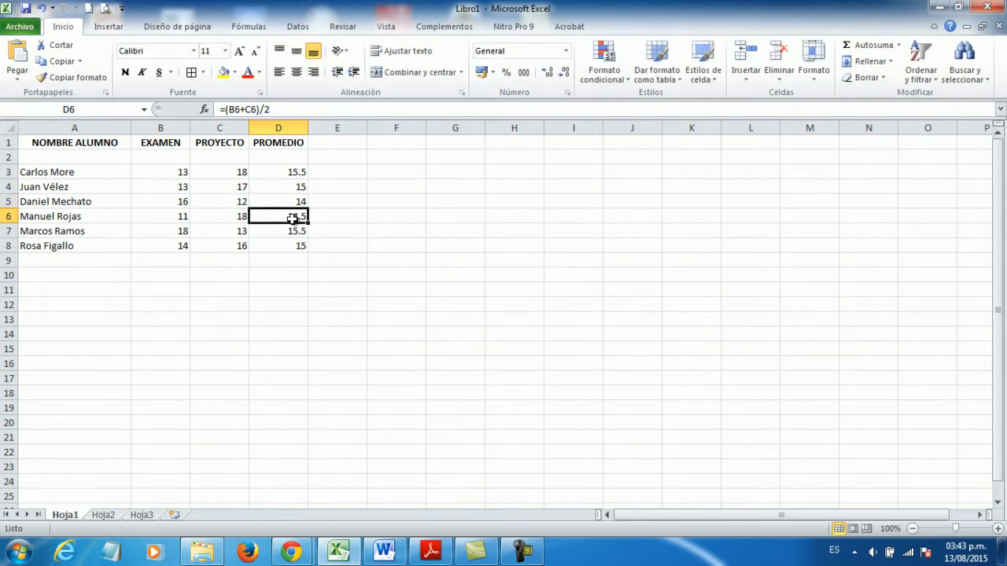
click(300, 186)
click(299, 202)
click(301, 212)
click(292, 171)
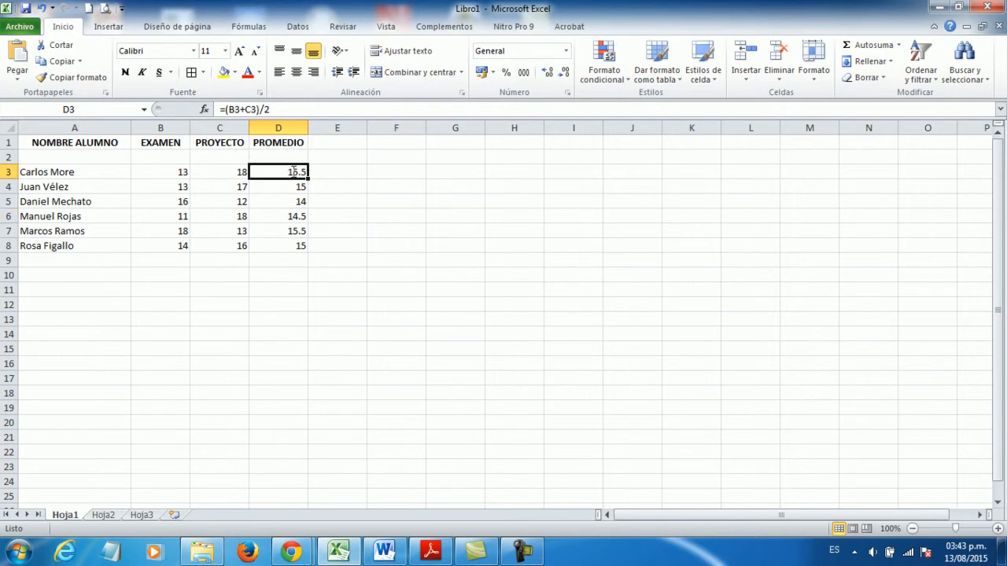
double_click(292, 171)
key(Escape)
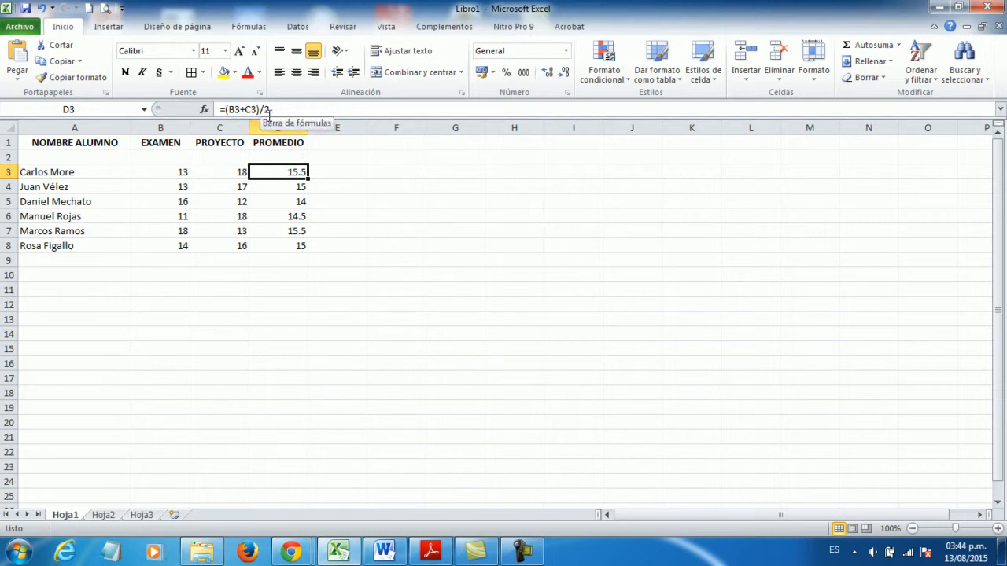
- Examine how the row numbers in the average formulas change from D4 down to D7, compared with D3
click(276, 186)
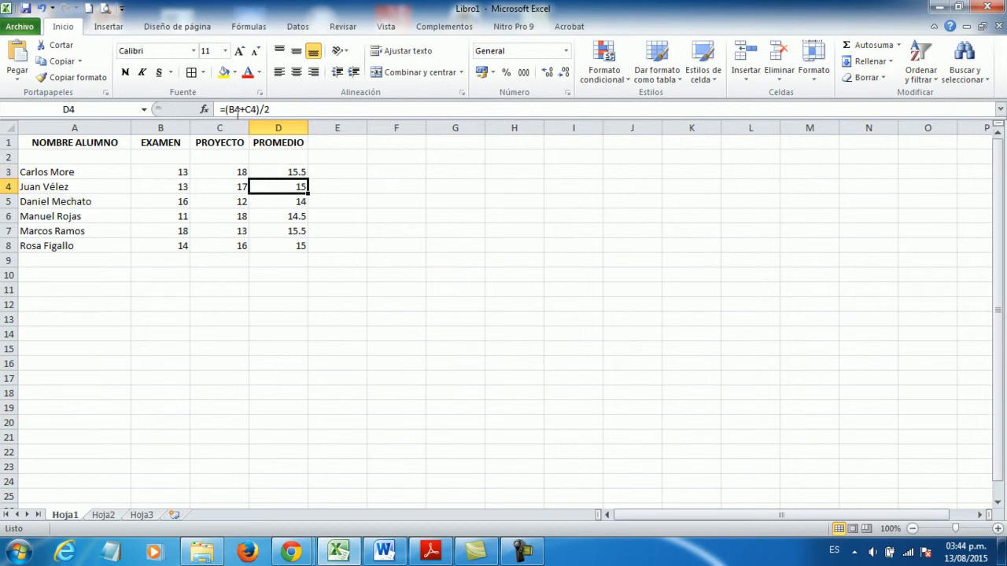
click(274, 202)
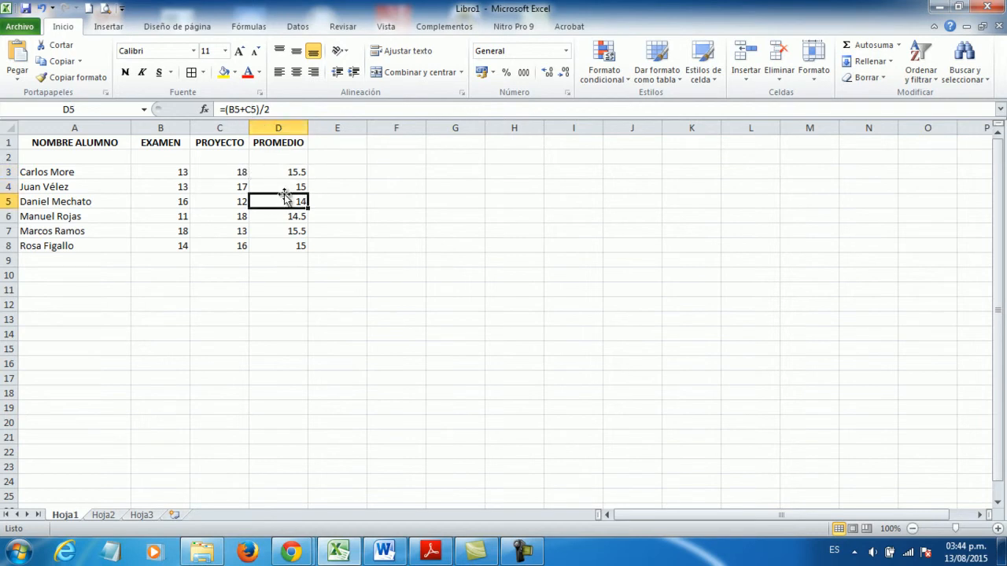
click(290, 186)
click(285, 201)
click(282, 216)
click(282, 229)
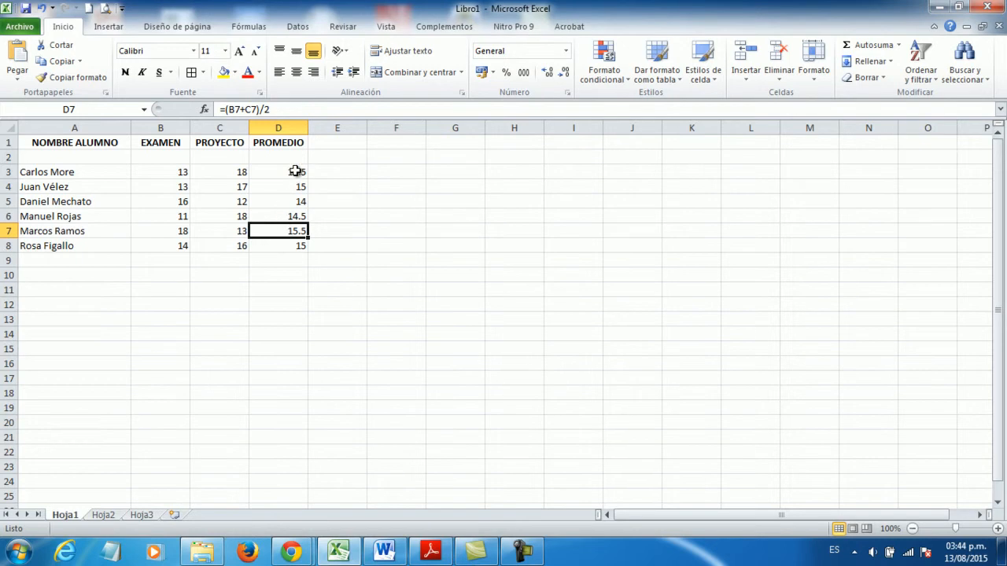
click(294, 171)
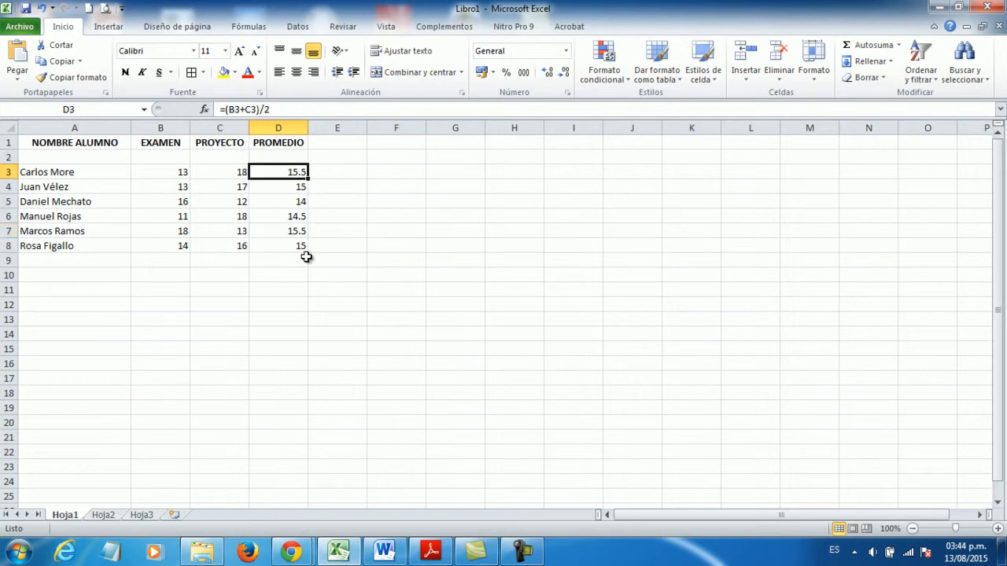
- Clear all the average formulas from cells D3:D8
click(346, 219)
drag(297, 172, 296, 241)
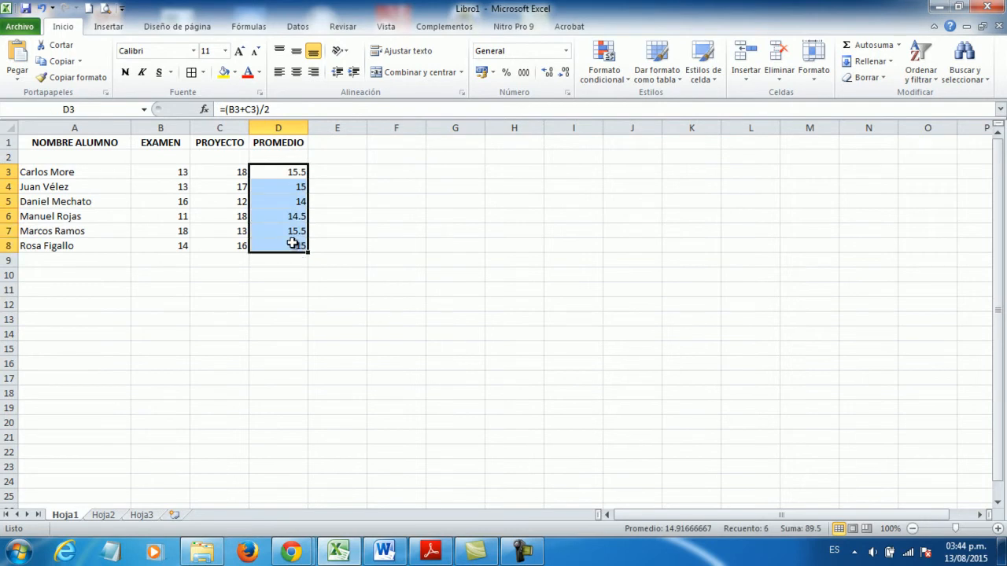
key(Delete)
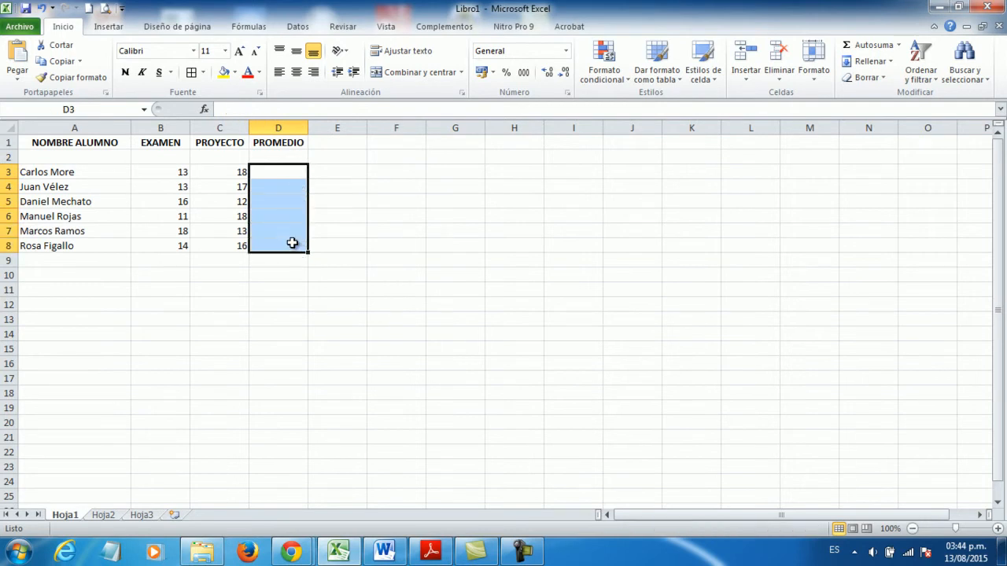
- Calculate the first student's average in D3 with the hand-written formula =(B3+C3)/2
click(278, 173)
text(=)
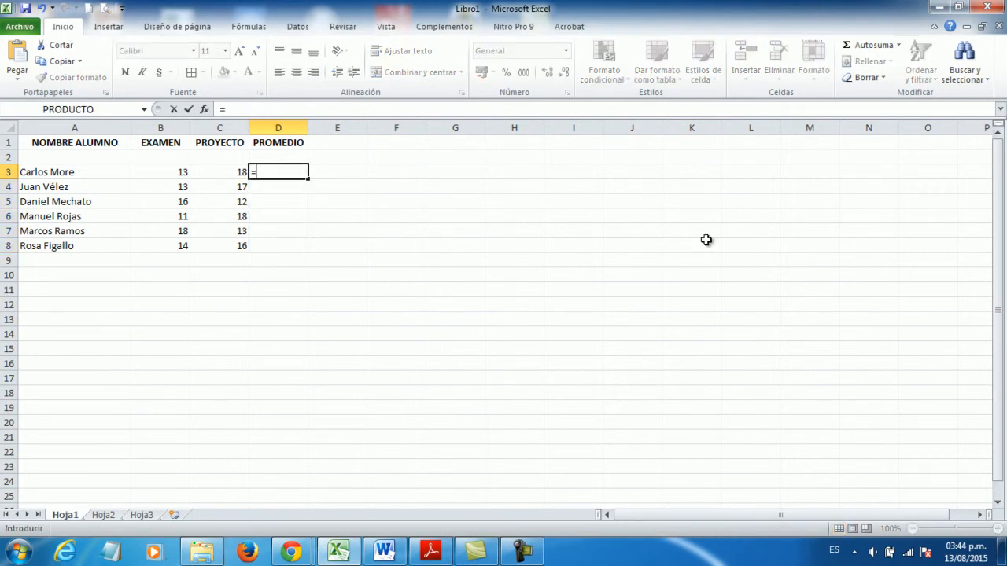
text(B3)
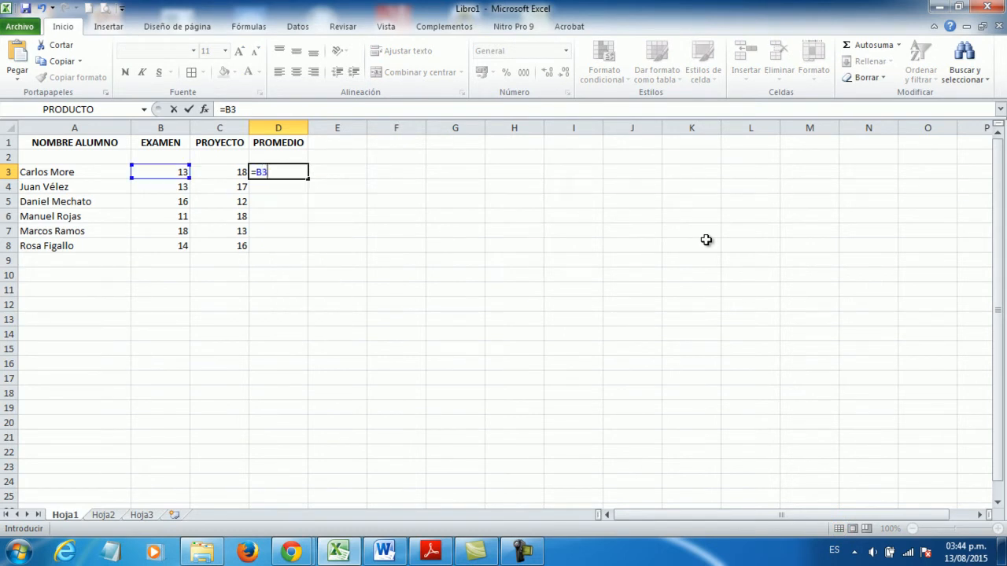
text(+C3)
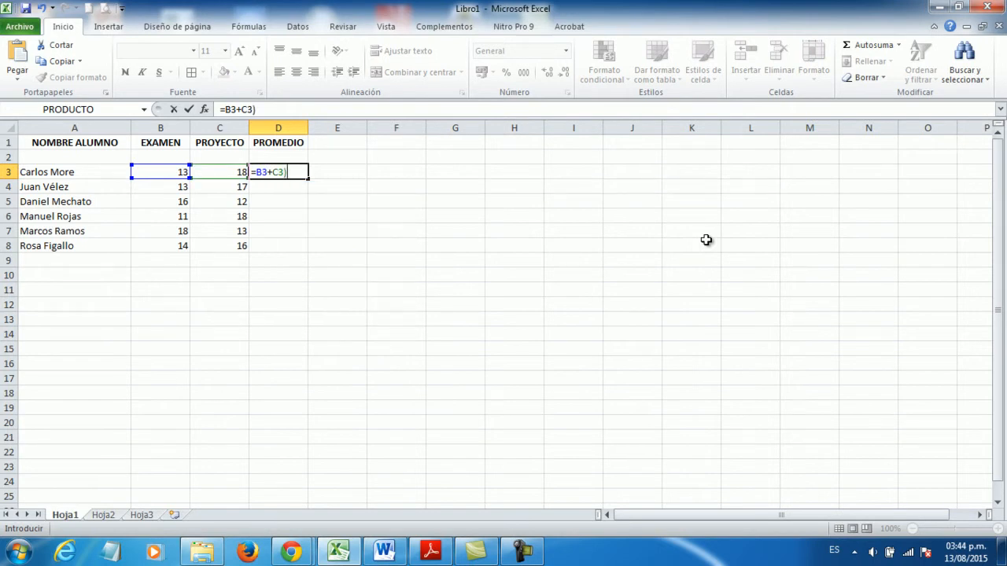
text()/2)
key(Return)
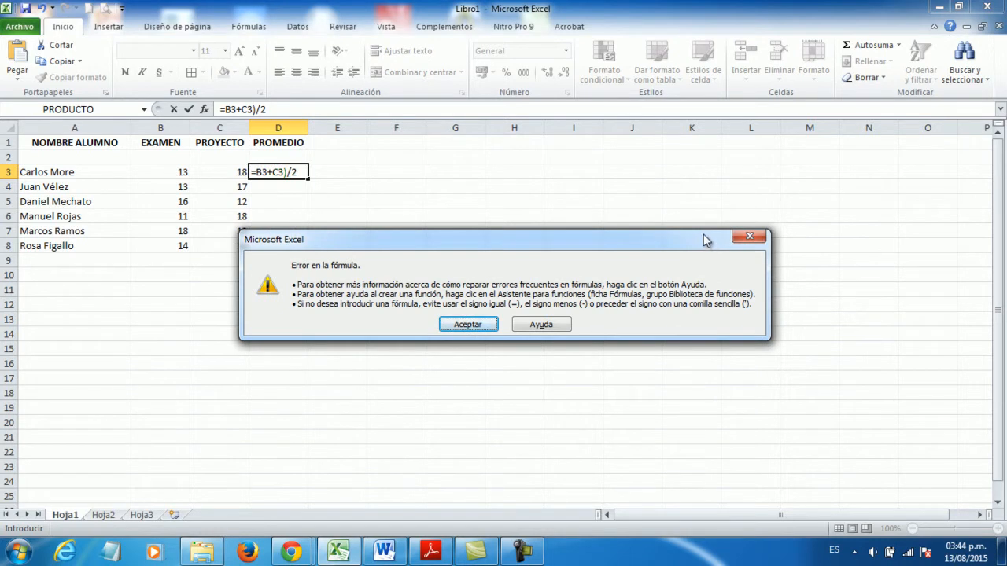
click(468, 325)
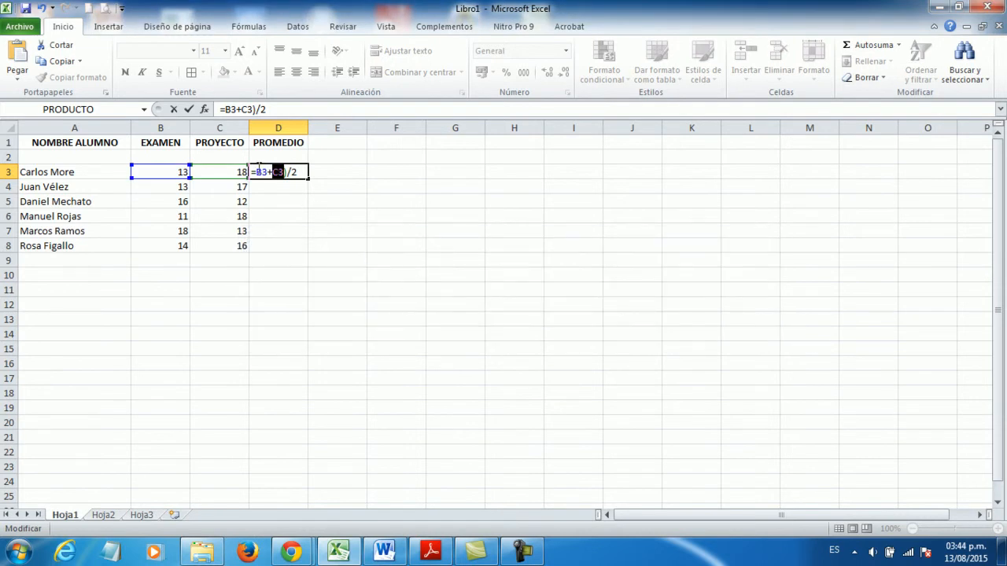
click(256, 168)
text(()
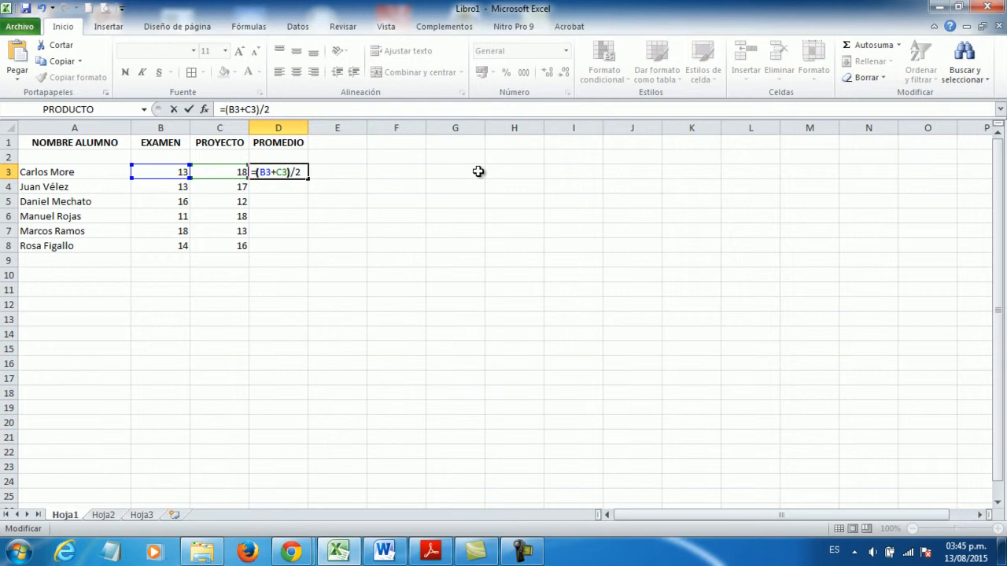
key(Return)
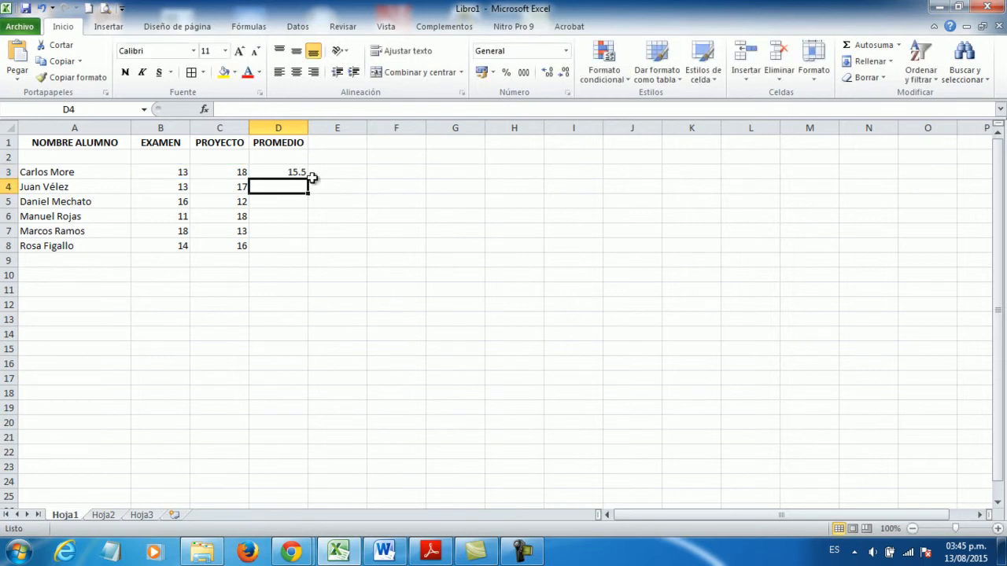
- Copy the average formula from D3 and paste it into D4:D8 for the remaining students
click(275, 172)
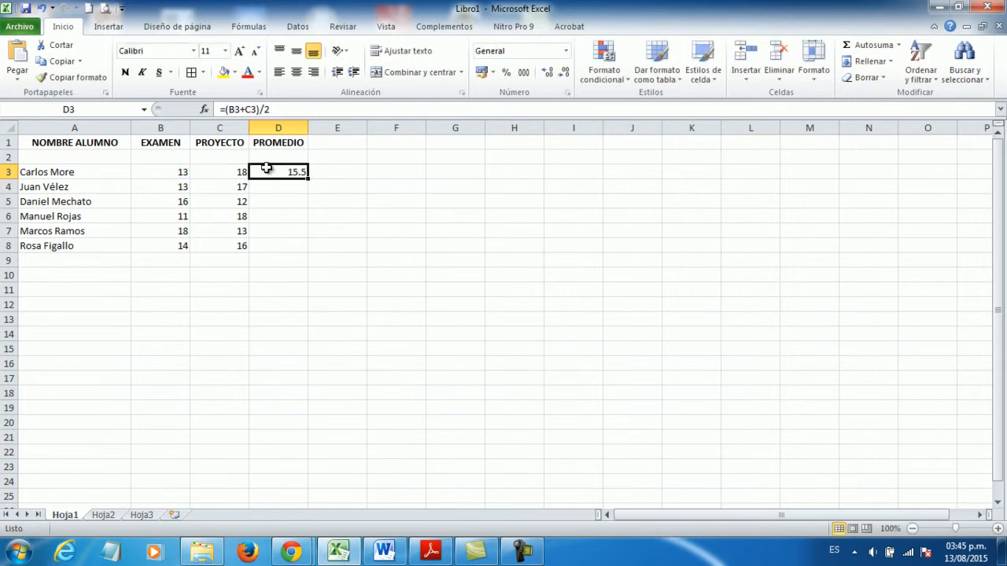
click(54, 63)
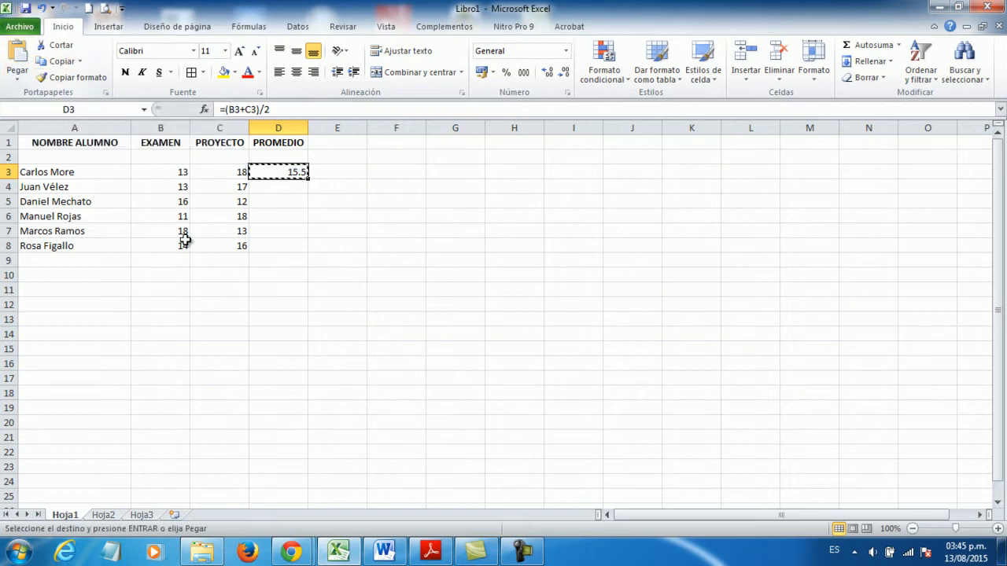
drag(277, 186, 276, 249)
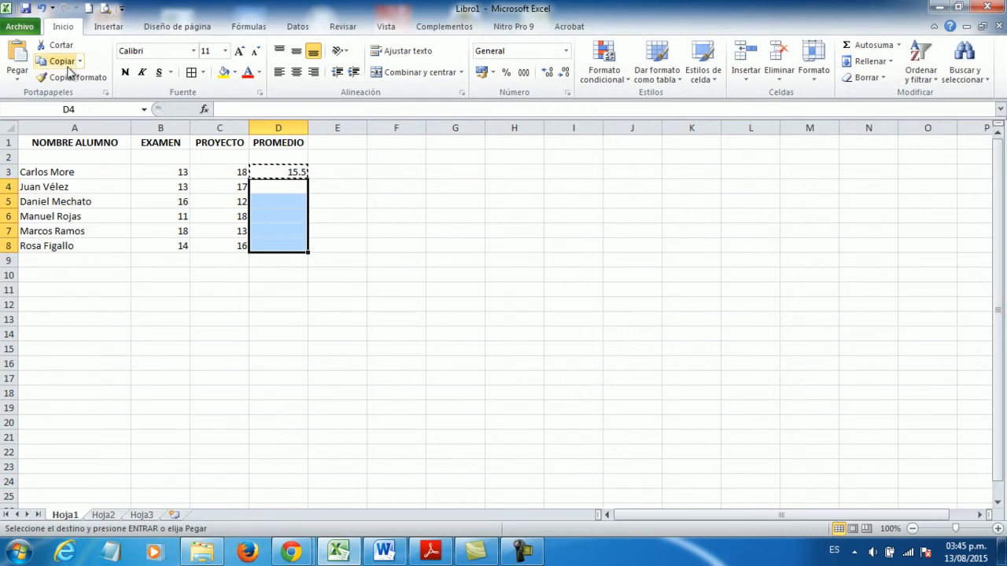
click(18, 55)
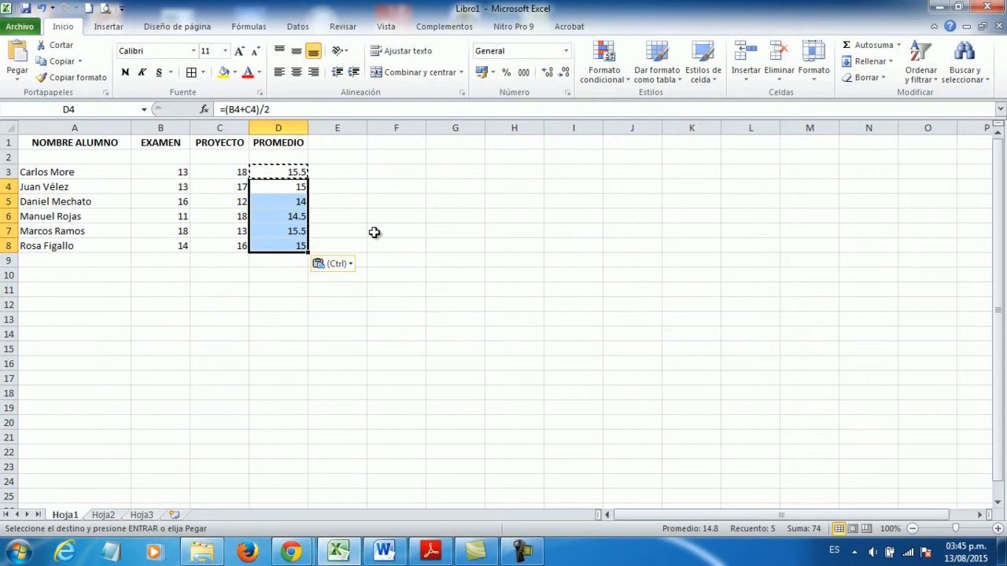
key(Escape)
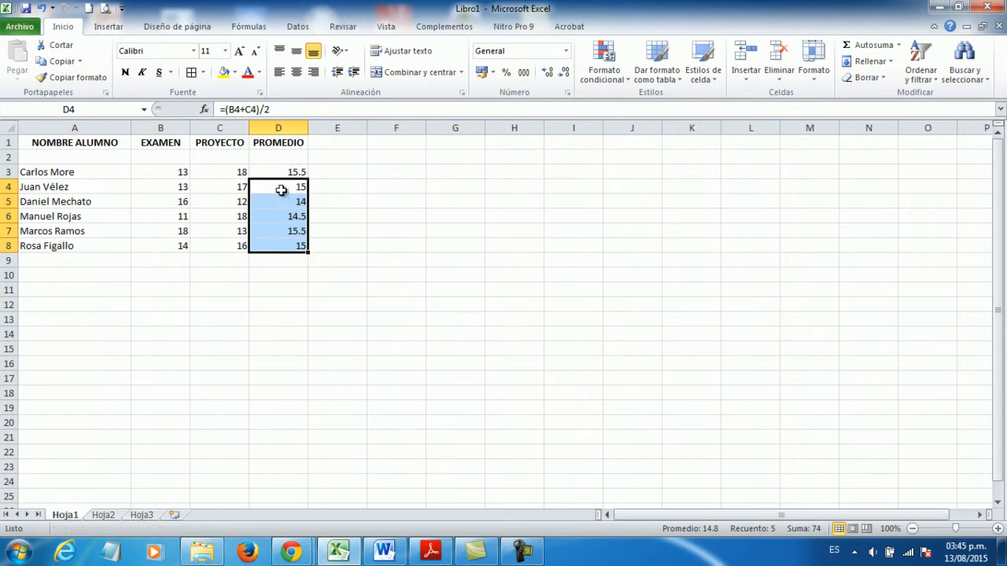
- Examine the pasted average formulas one by one from D4 to D7 and the original in D3
click(281, 185)
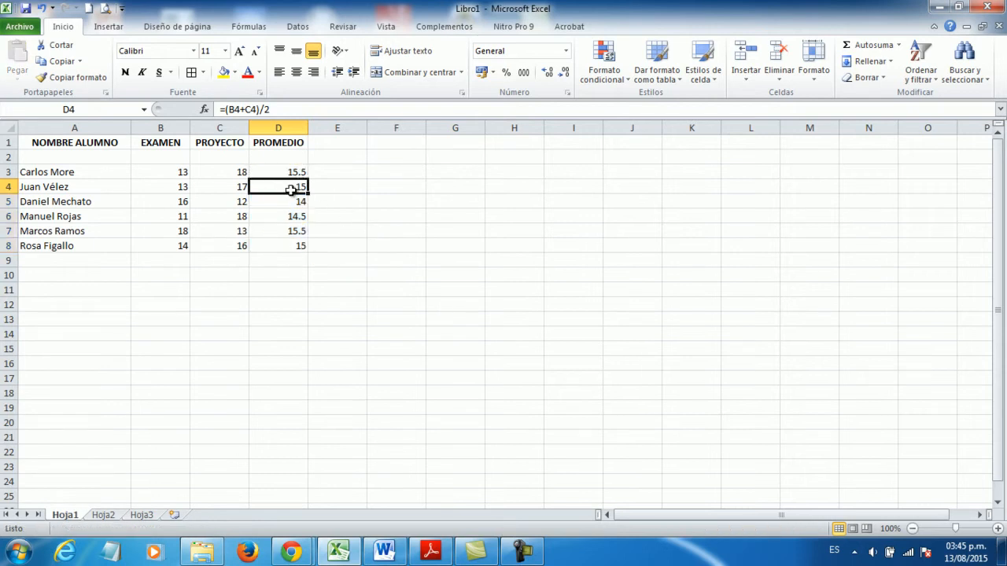
click(286, 171)
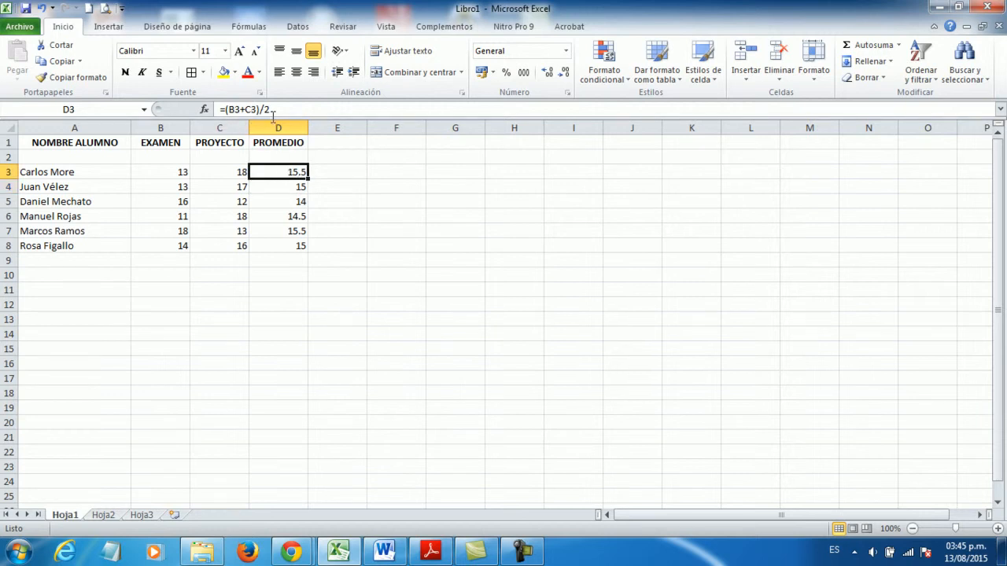
click(296, 188)
click(294, 202)
click(291, 216)
click(291, 234)
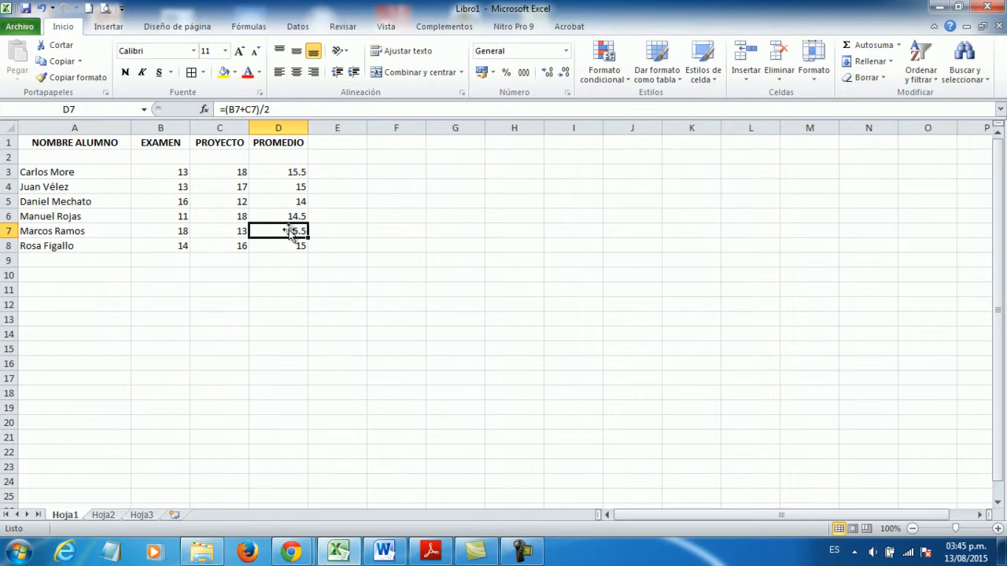
- Match the references in the D4, D5 and D6 formulas with the grade cells in their rows, returning to D3
click(291, 185)
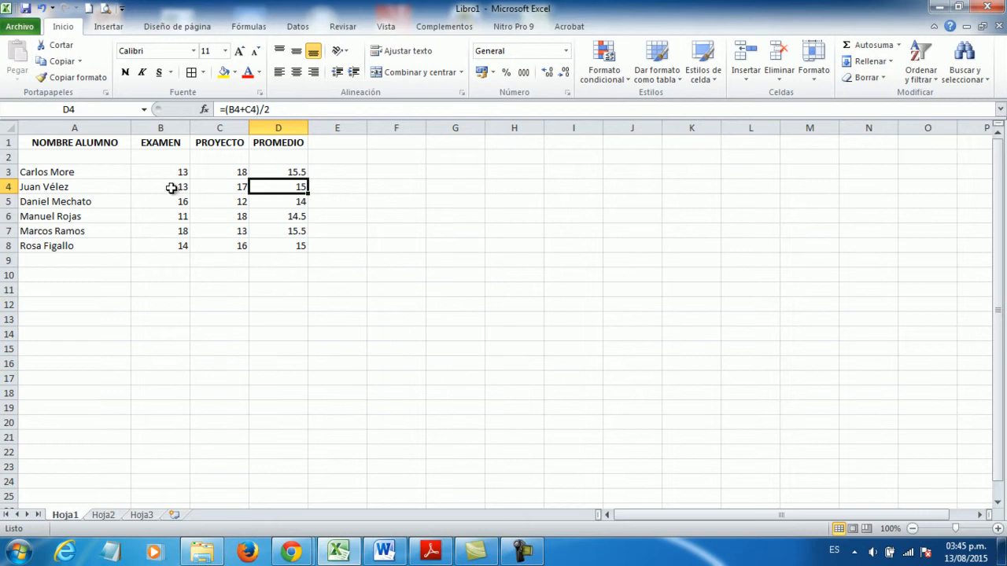
click(174, 187)
click(217, 189)
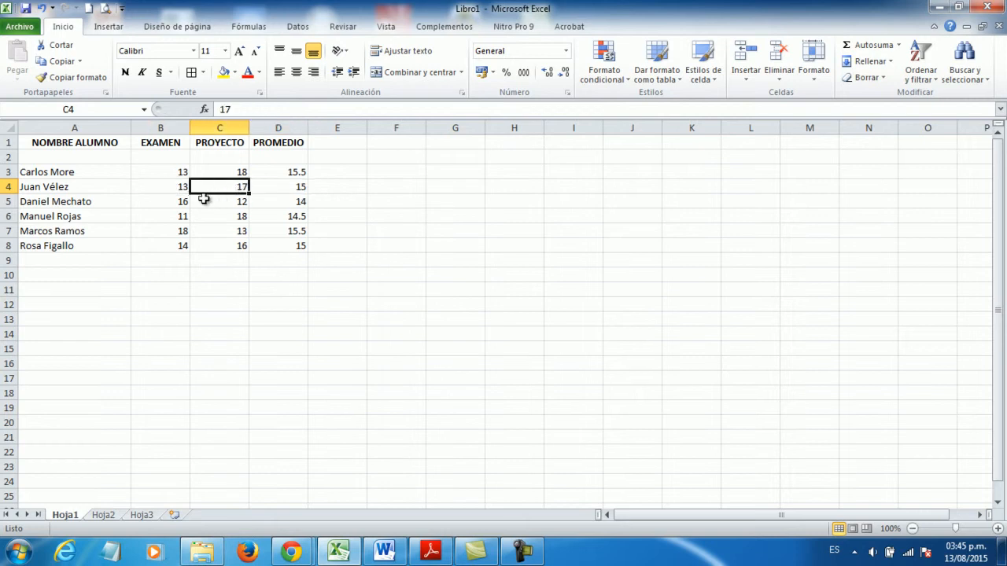
click(169, 202)
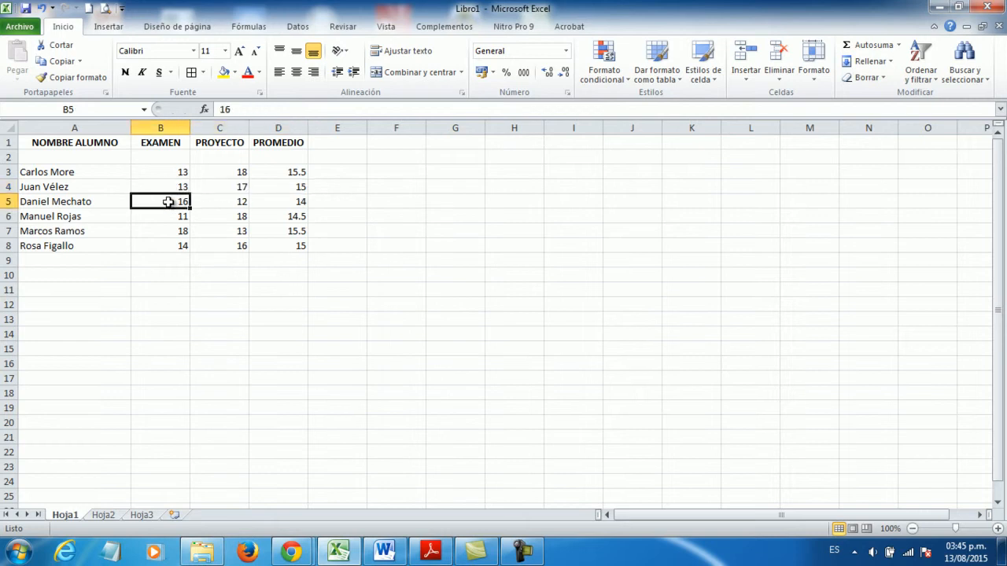
click(284, 199)
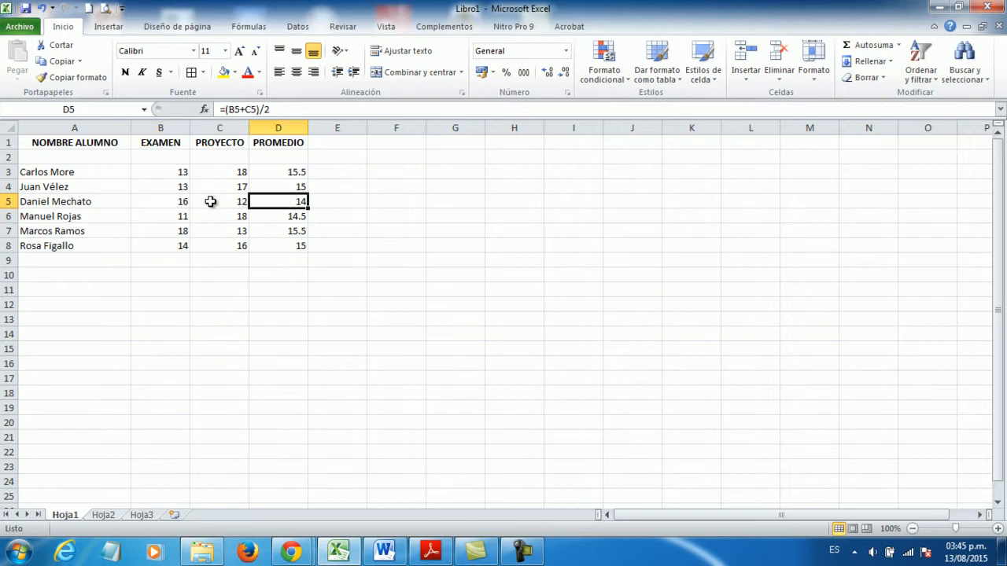
click(274, 218)
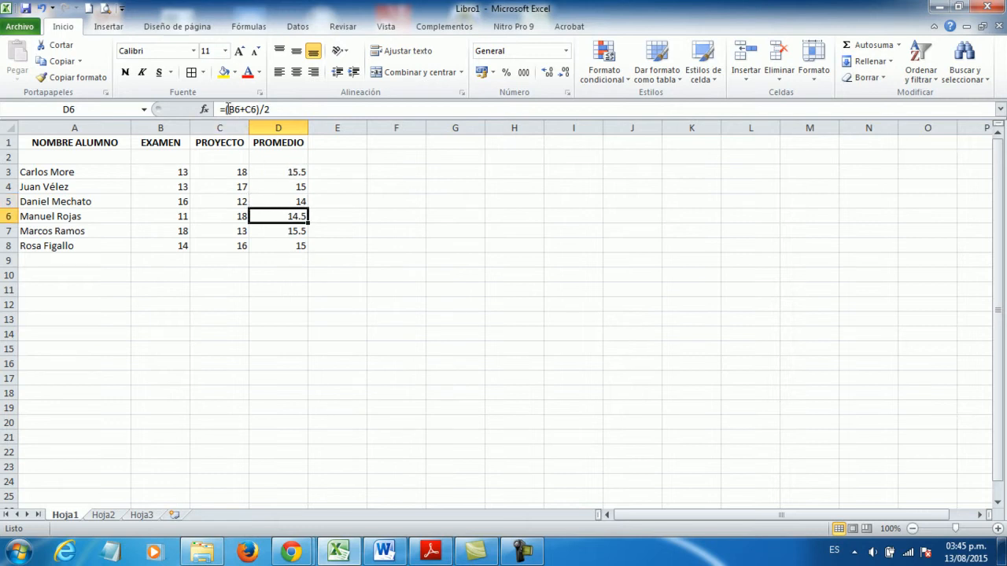
click(273, 171)
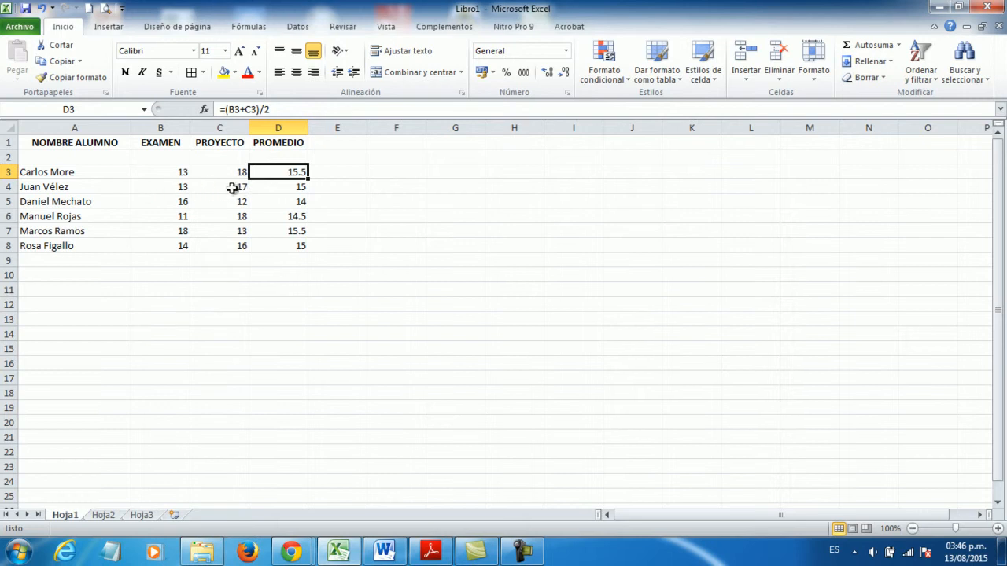
- Compare the average formula in D5 with the original formula in D3
click(283, 201)
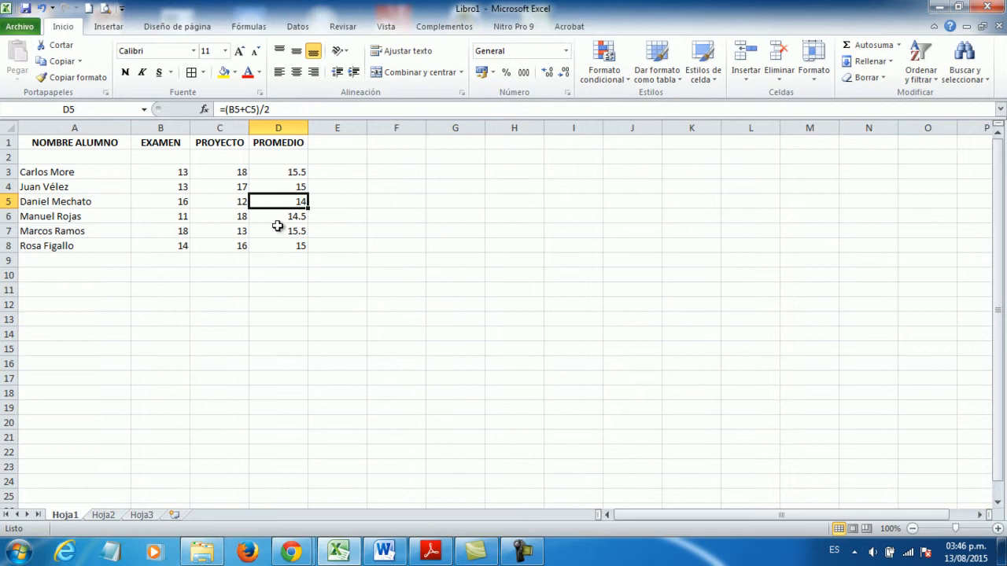
click(295, 171)
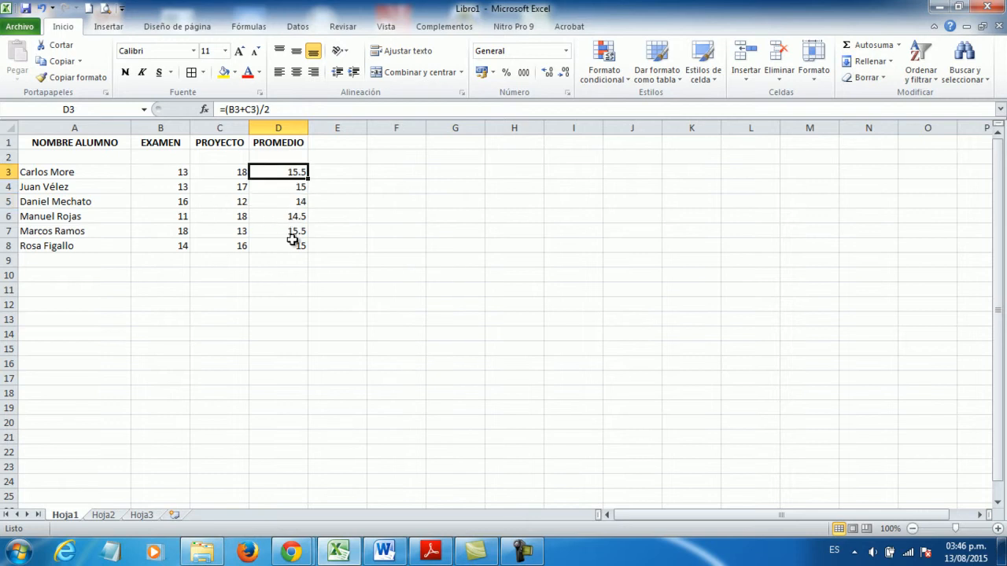
click(283, 201)
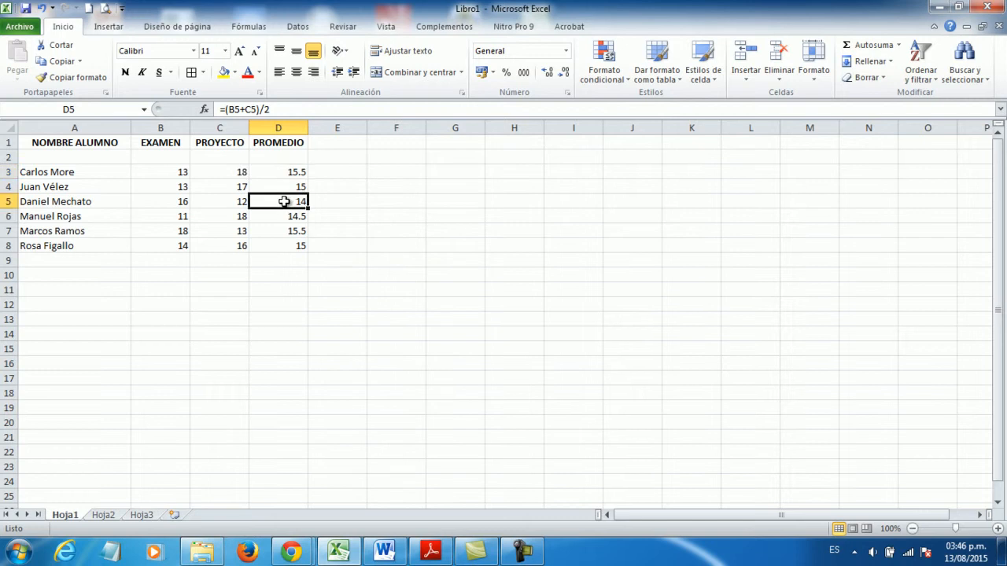
click(282, 168)
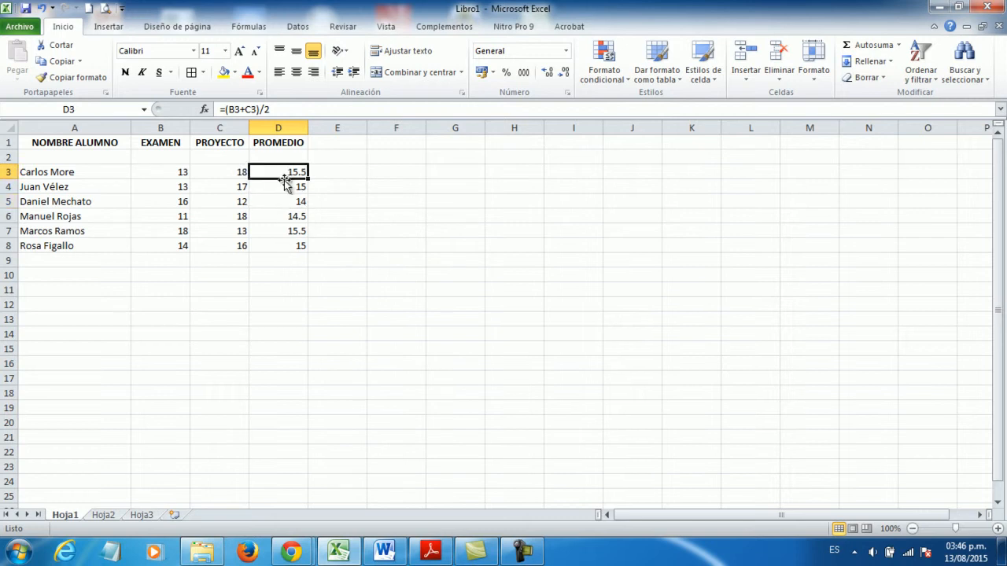
- Clear all the student averages in D3:D8
drag(275, 175, 278, 242)
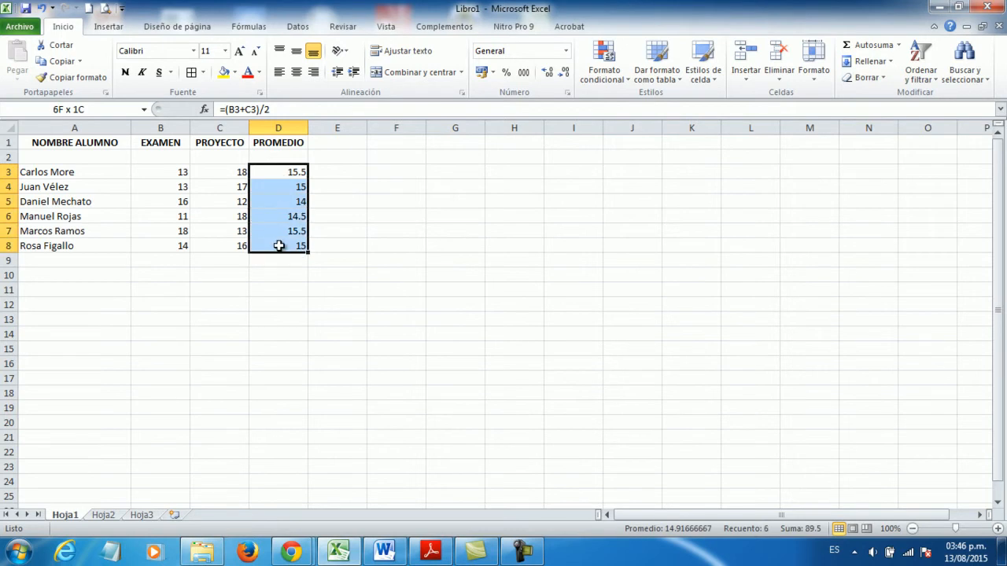
key(Delete)
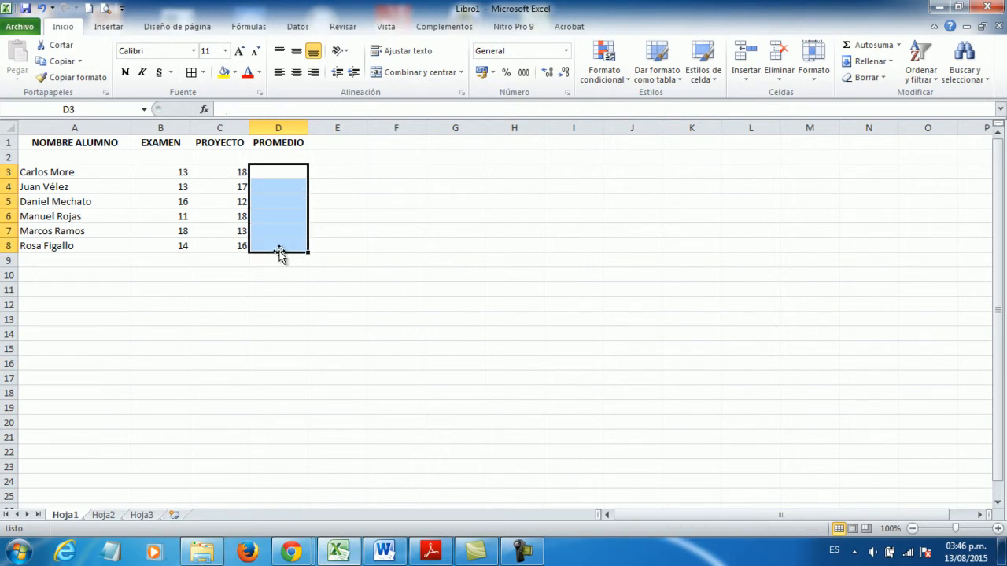
- Enter the average formula =(B3+C3)/2 in D3, writing the cell references by hand
click(274, 171)
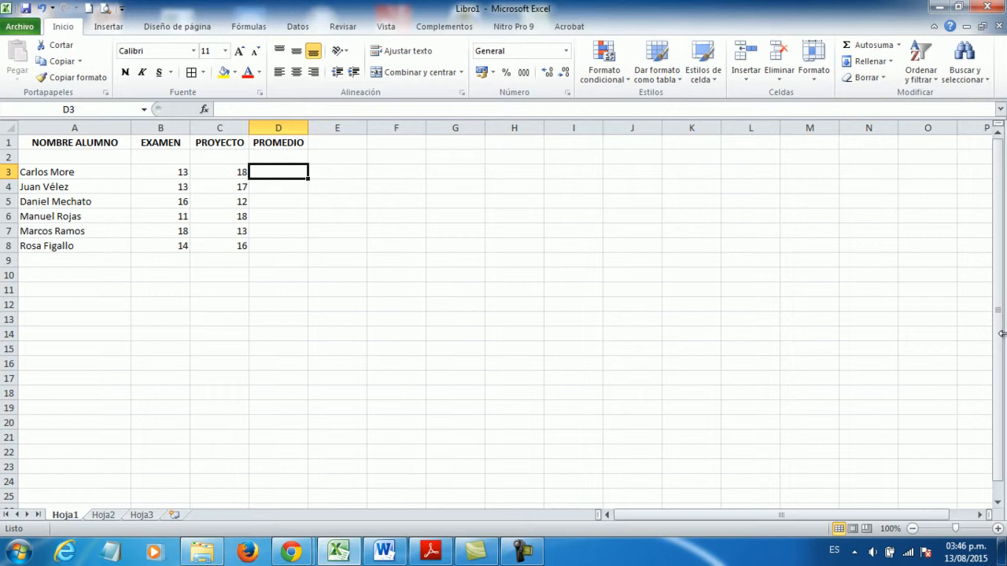
text(=()
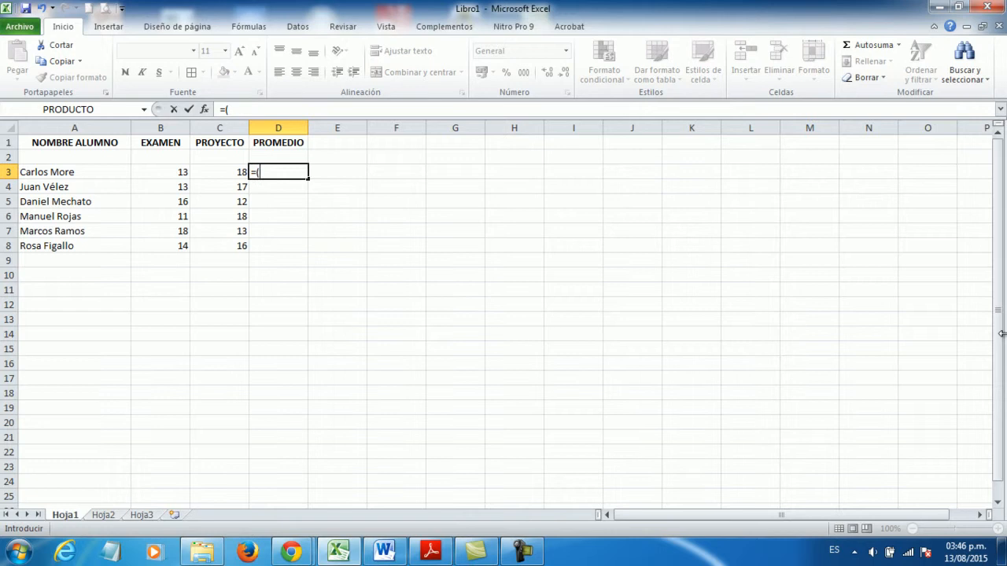
text(B)
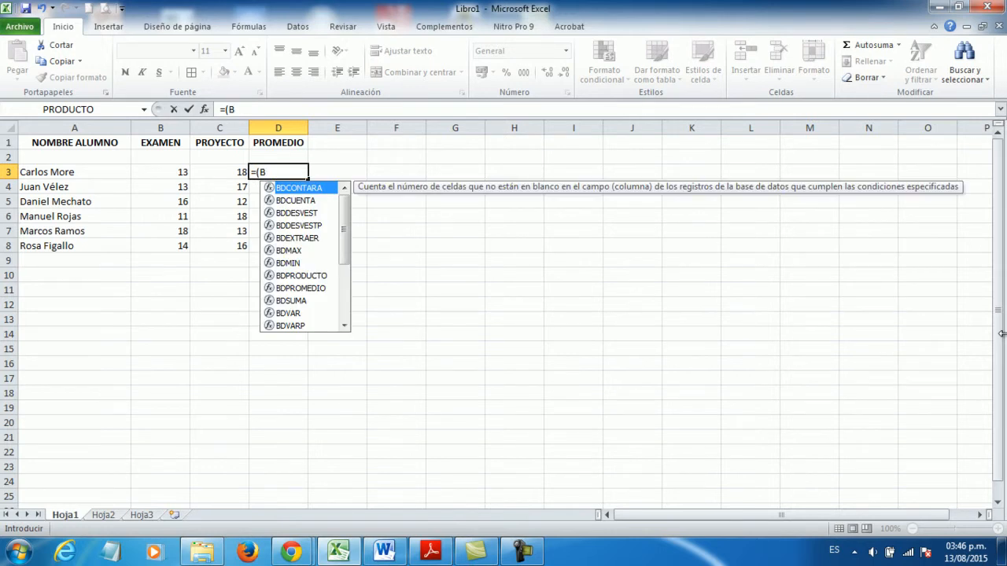
text(3+)
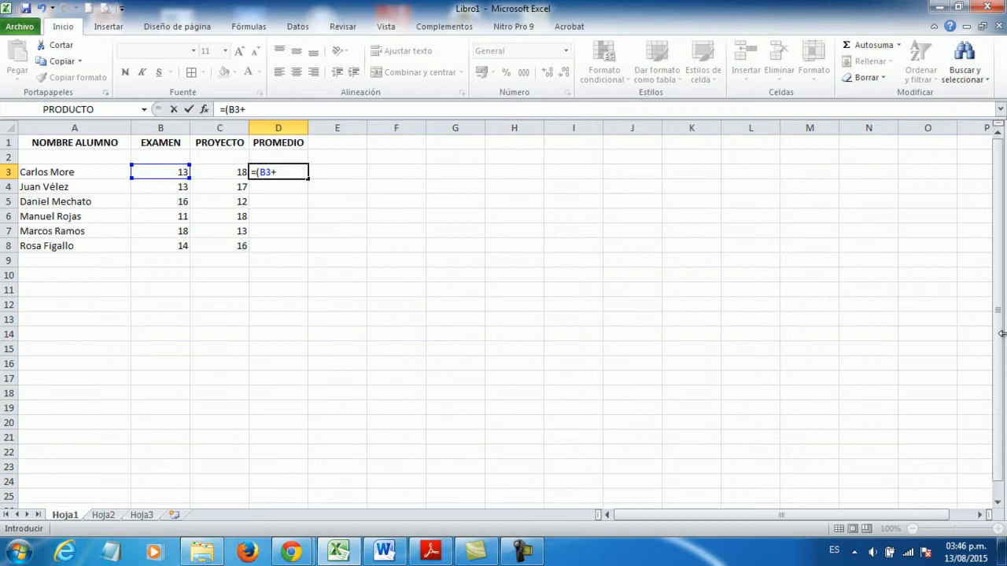
text(C)
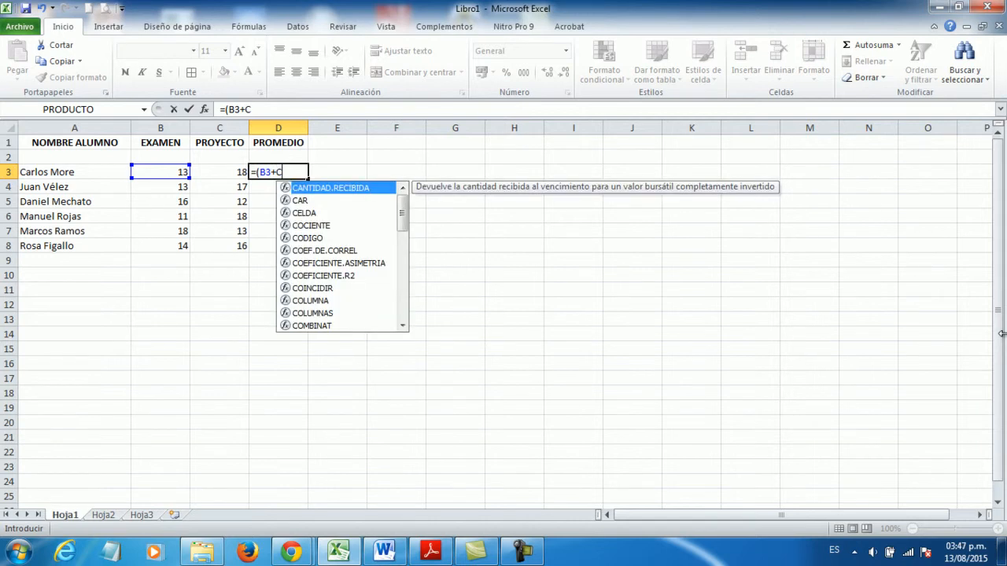
text(3)/2)
key(Return)
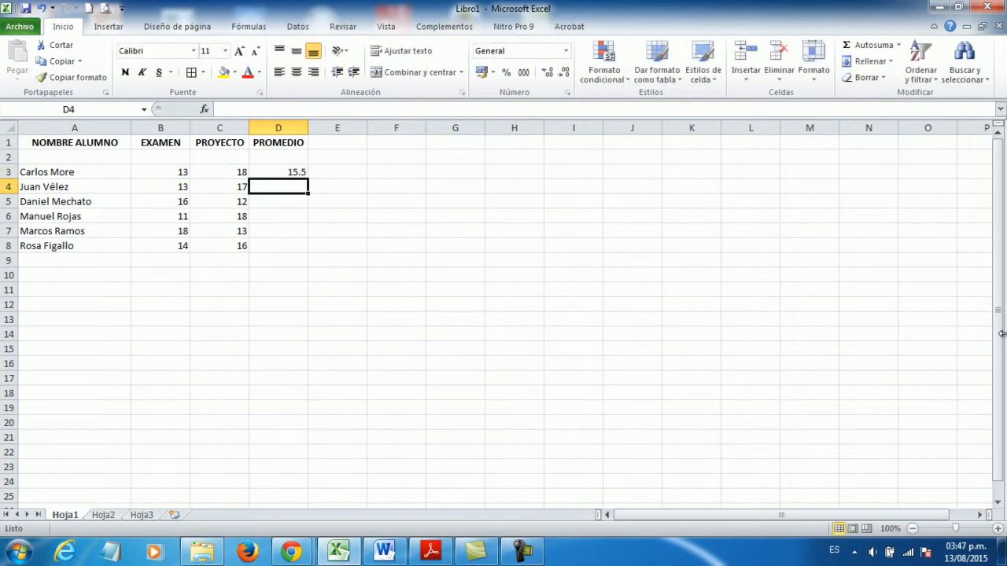
- Clear D3 and rebuild its average formula =(B3+C3)/2 by picking cells B3 and C3 on the sheet
key(Up)
key(Delete)
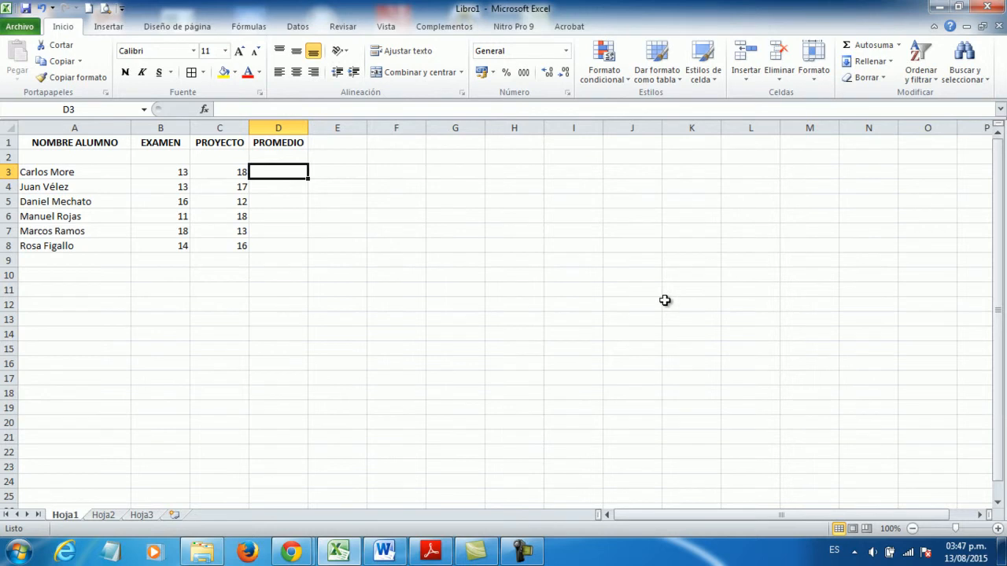
text(=()
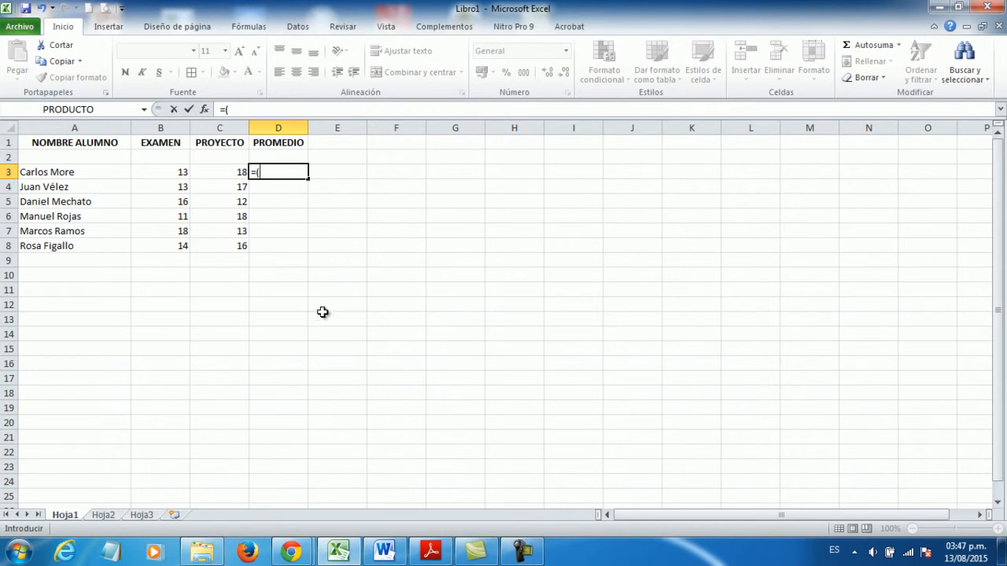
click(157, 171)
text(*)
key(BackSpace)
text(+)
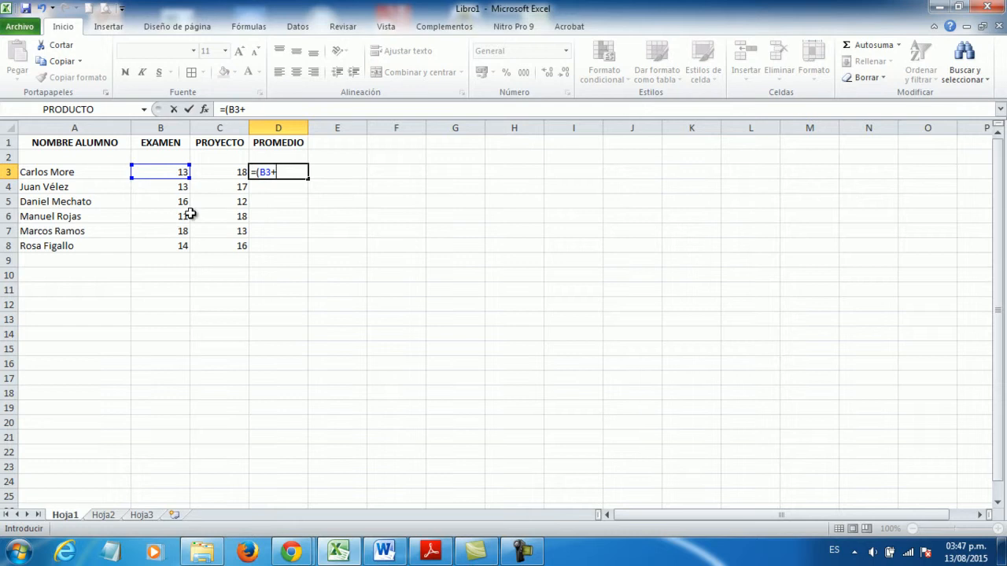
click(215, 172)
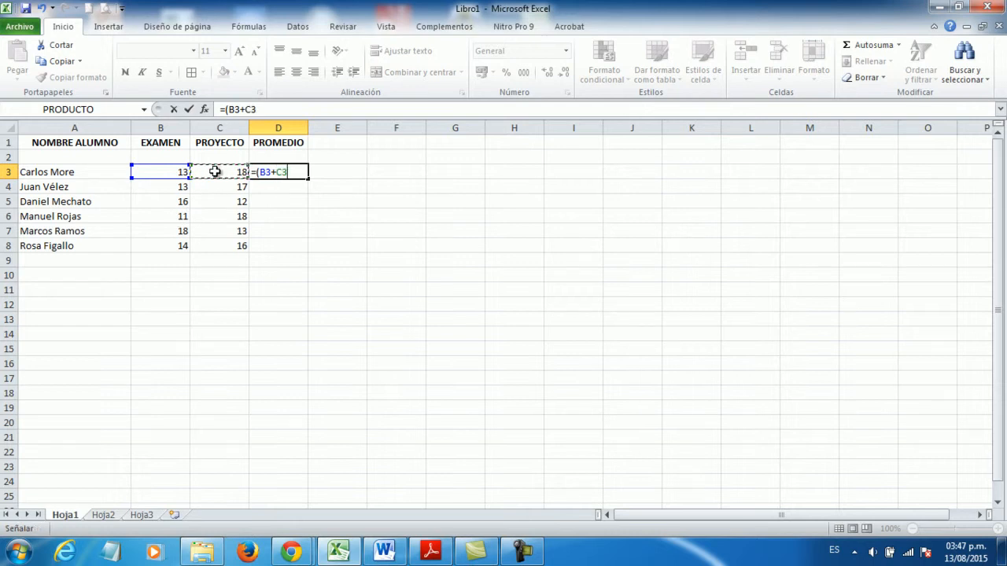
text()/2)
key(Return)
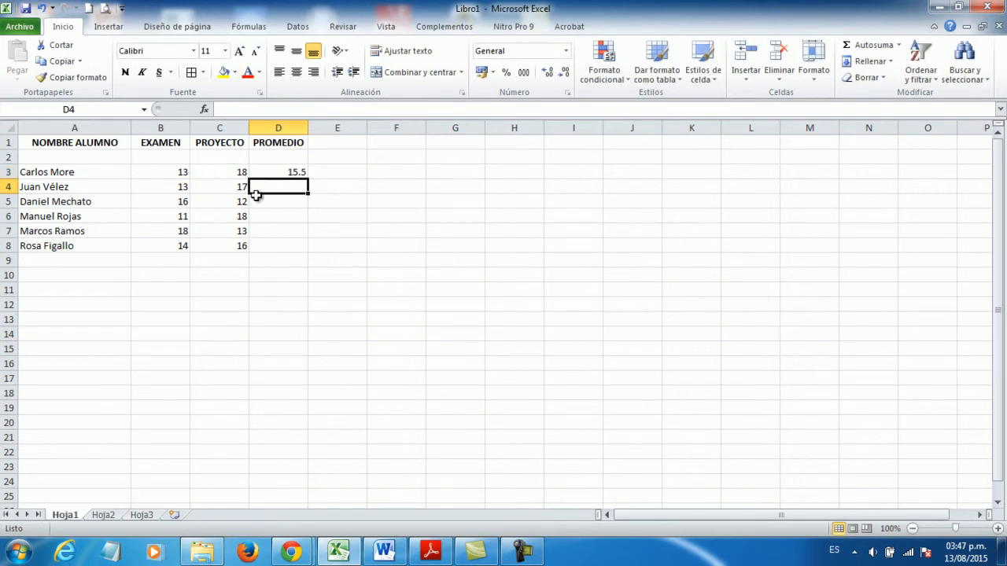
- Fill the average formula from D3 down to D8 for the remaining students
click(292, 172)
drag(308, 179, 313, 251)
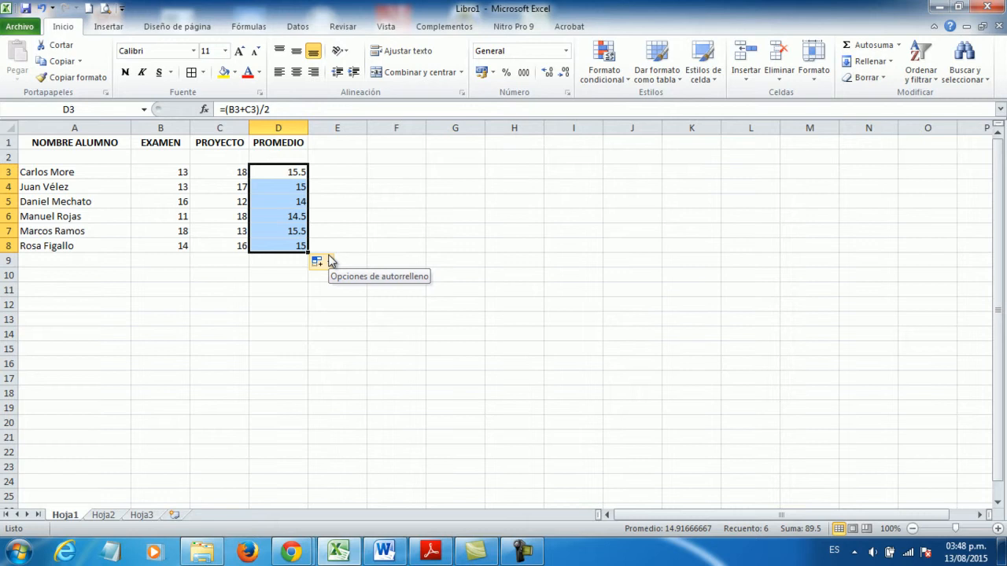
click(290, 303)
- Show the averages in D3:D8 with two decimals and reduce them stepwise to none
drag(293, 171, 293, 245)
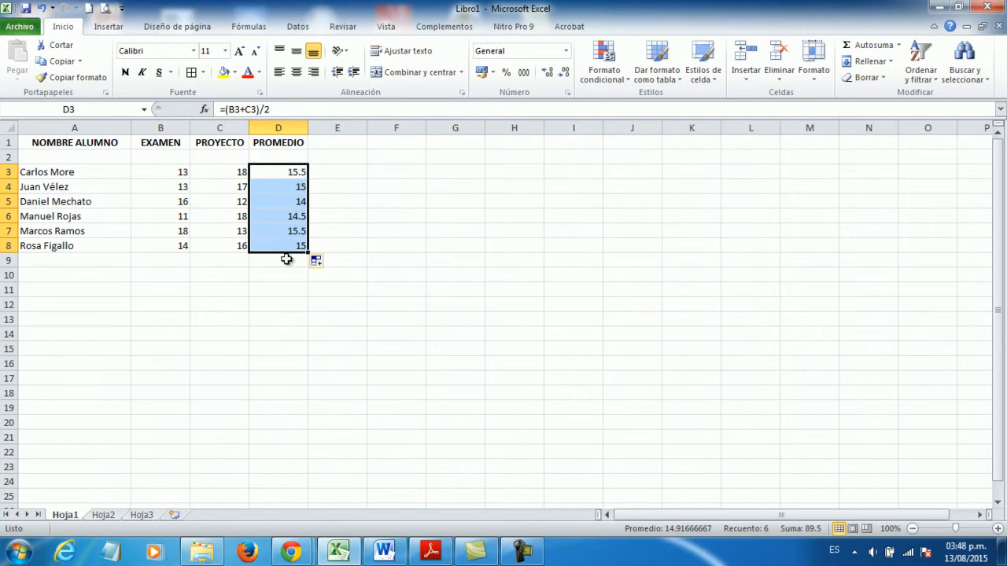
click(547, 74)
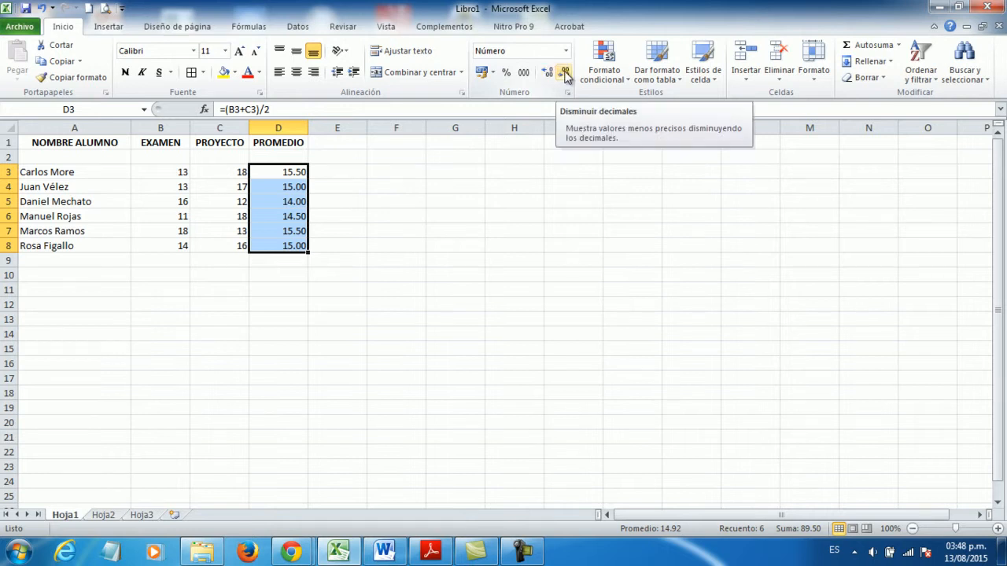
click(565, 74)
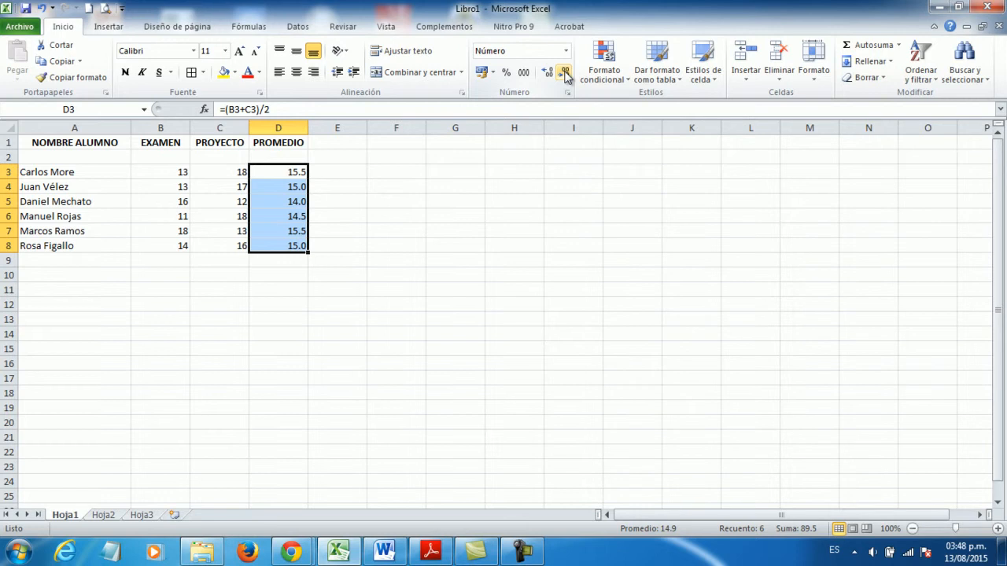
click(565, 74)
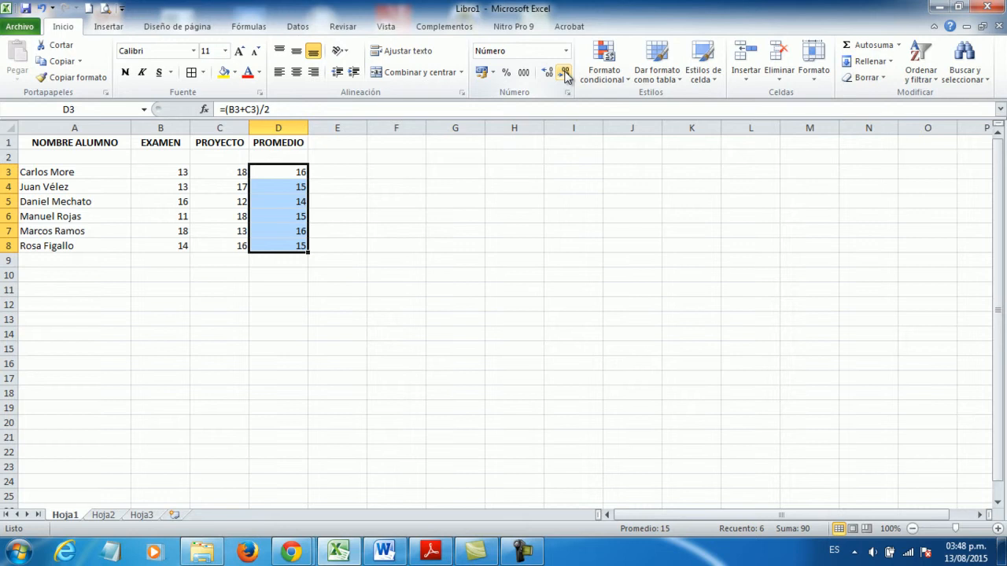
- Switch the averages in D3:D8 back and forth between one decimal and none, ending on whole numbers
click(547, 73)
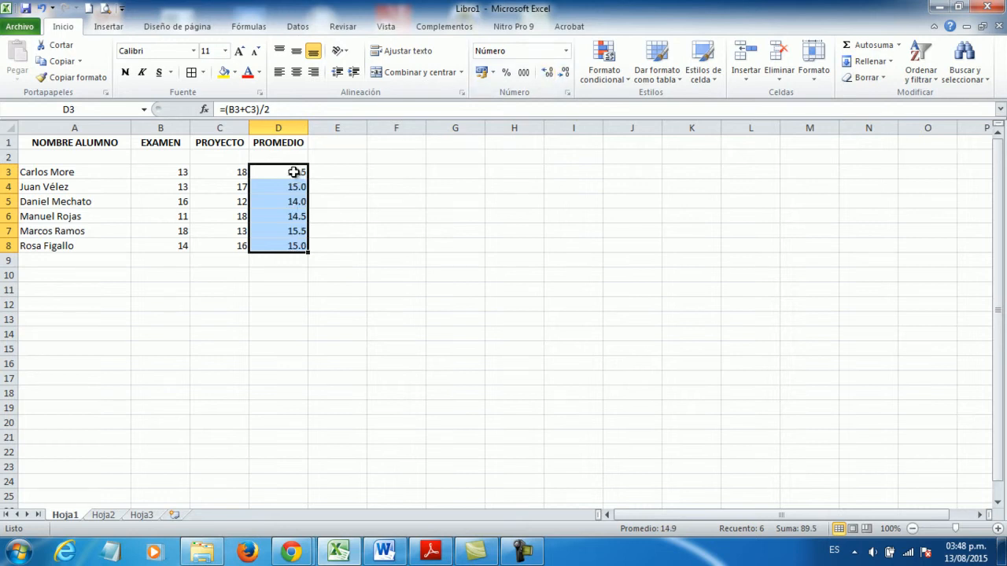
click(567, 73)
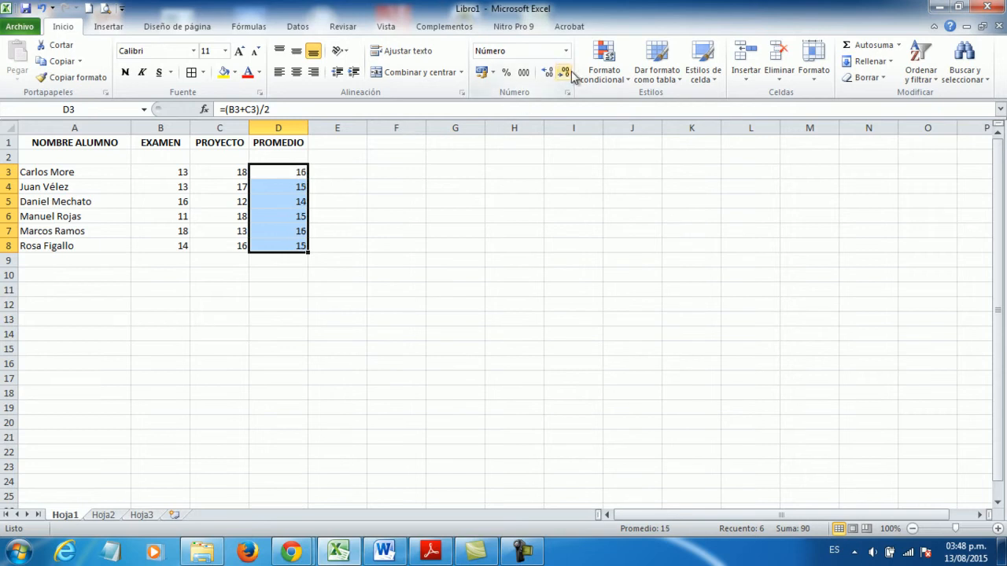
click(547, 74)
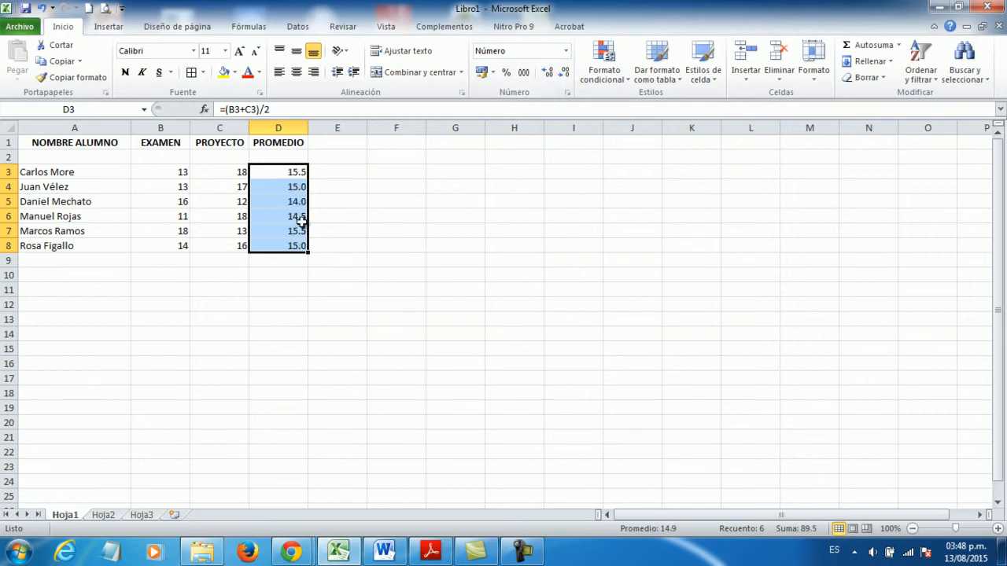
click(566, 73)
click(363, 232)
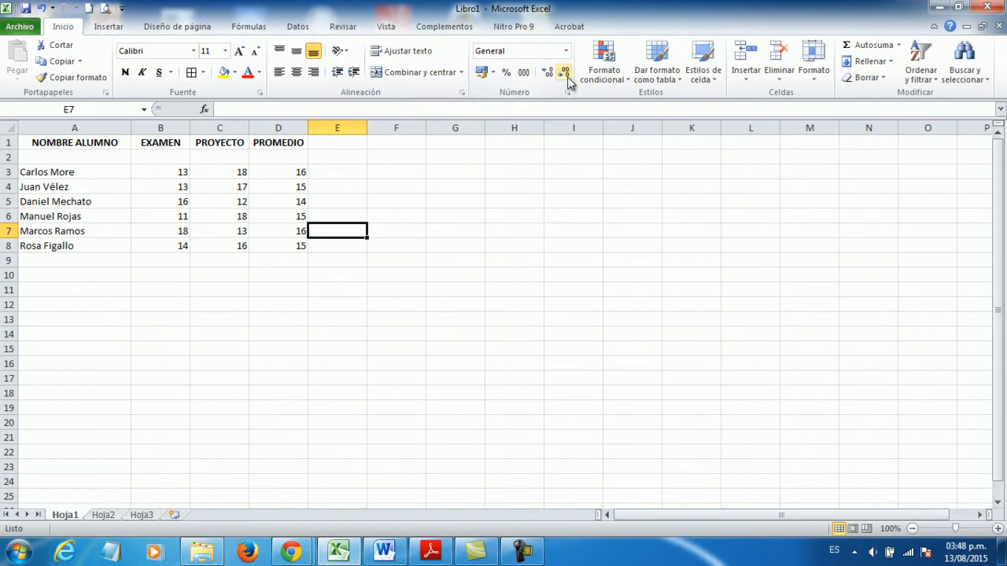
- Display the averages in D3:D8 with one decimal and deselect them
drag(284, 173, 281, 245)
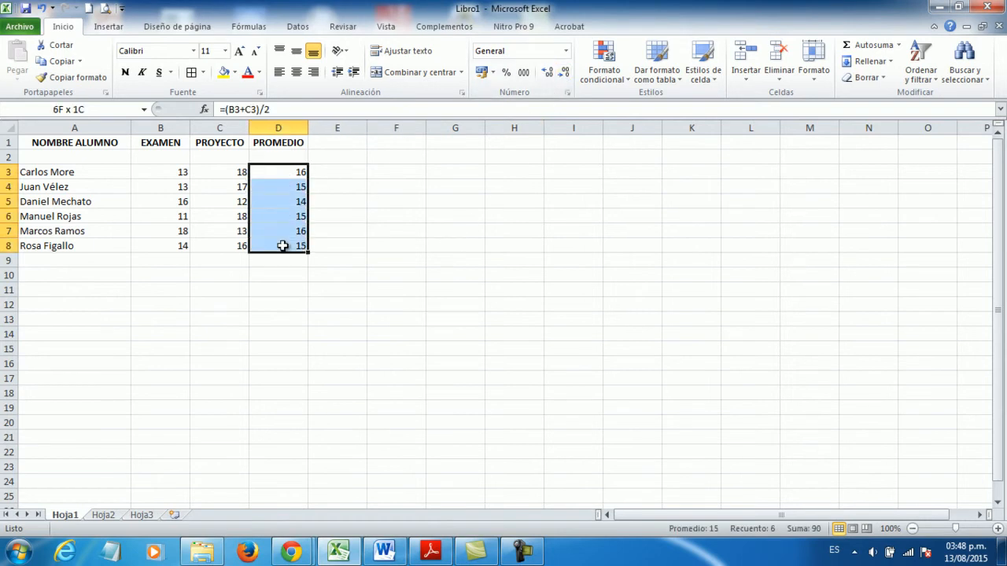
click(543, 79)
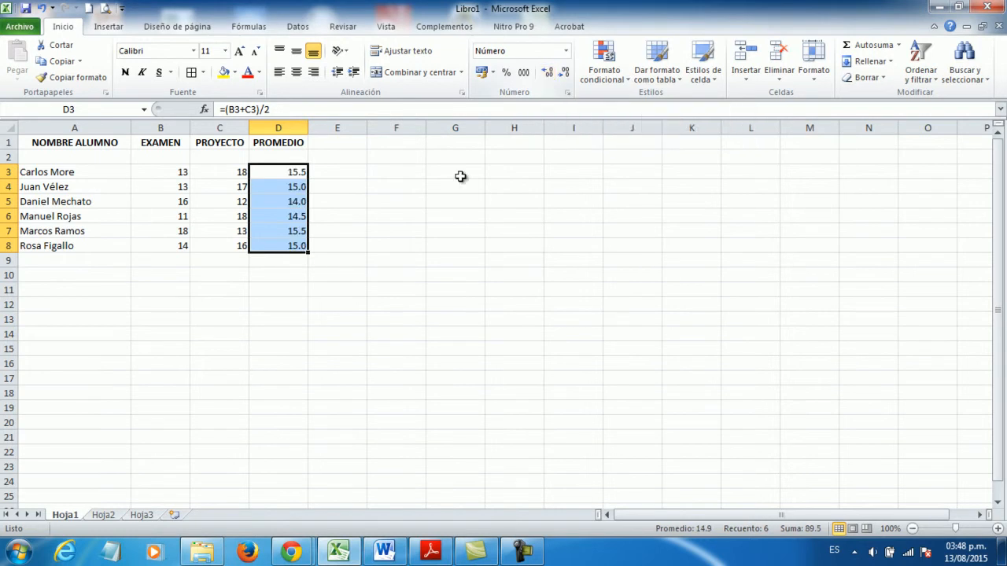
click(446, 191)
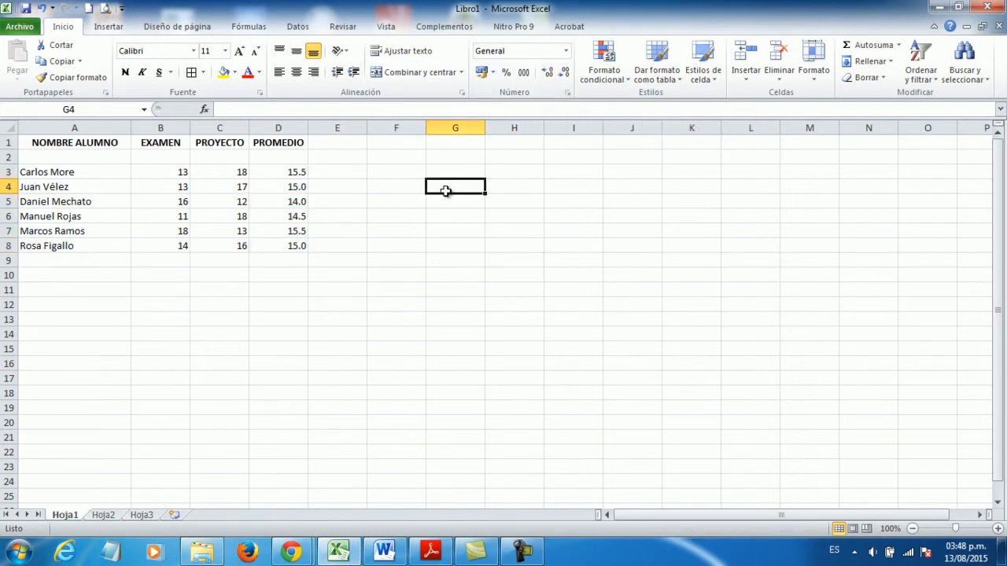
click(422, 232)
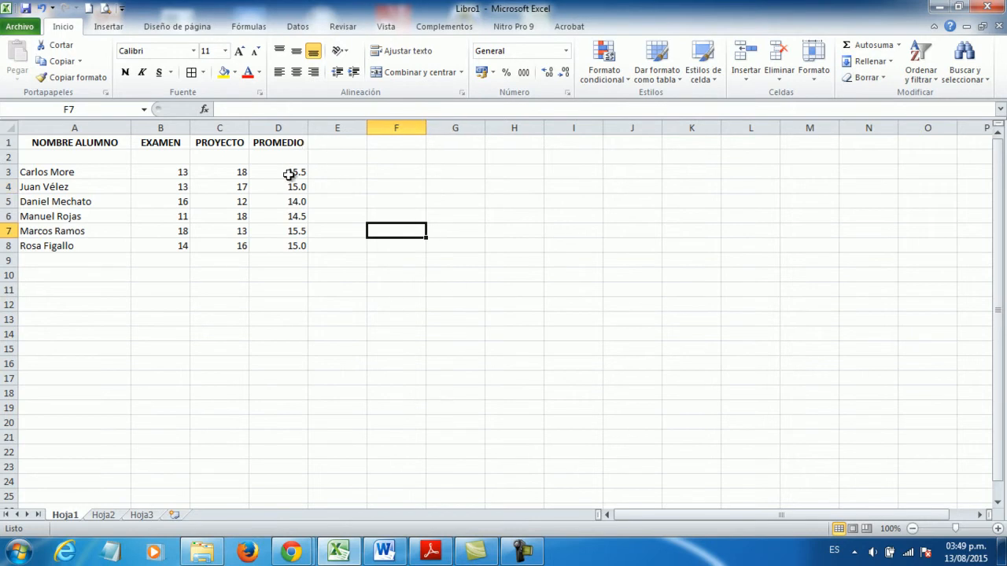
- Examine the average formula in D3 once more
click(291, 173)
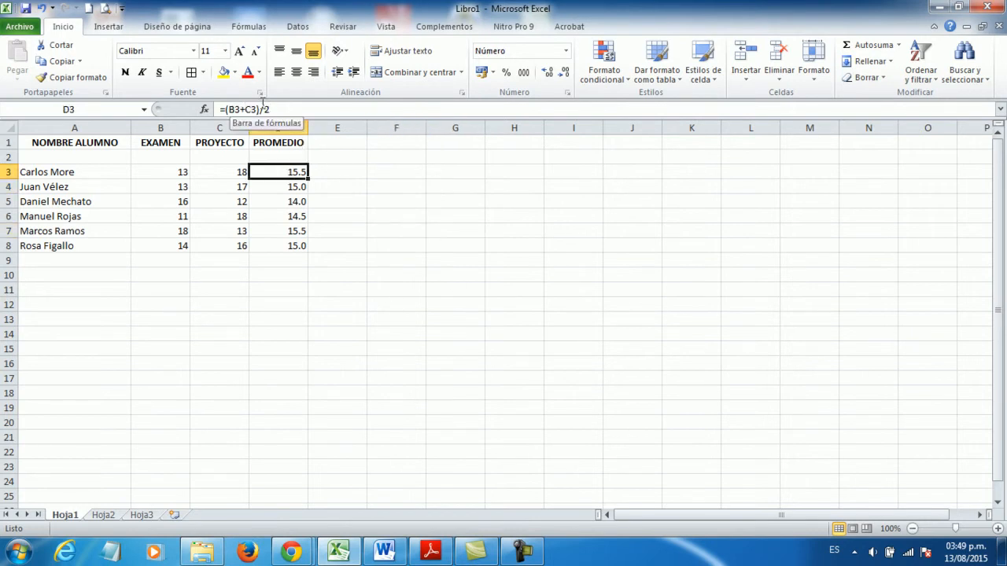
click(374, 331)
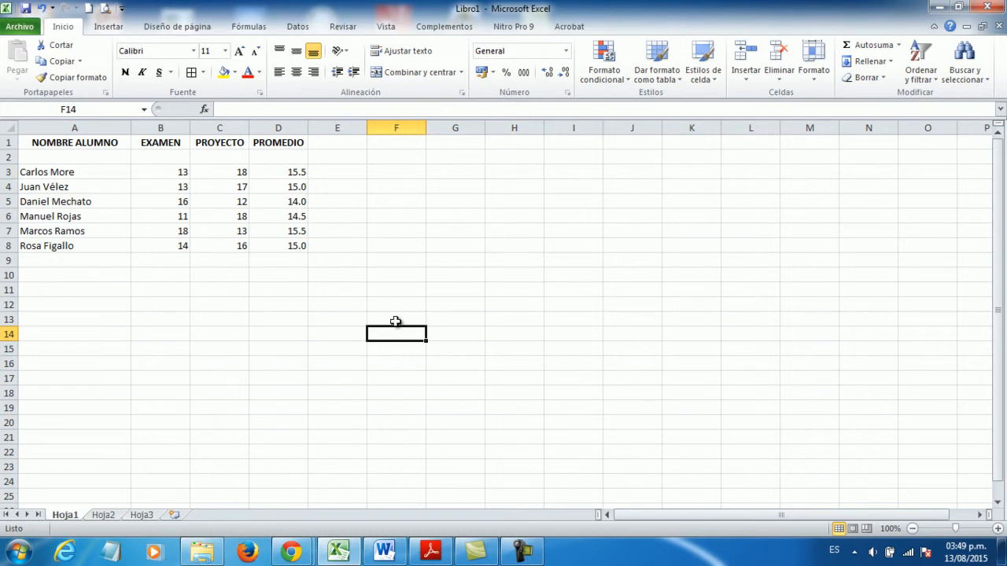
click(289, 173)
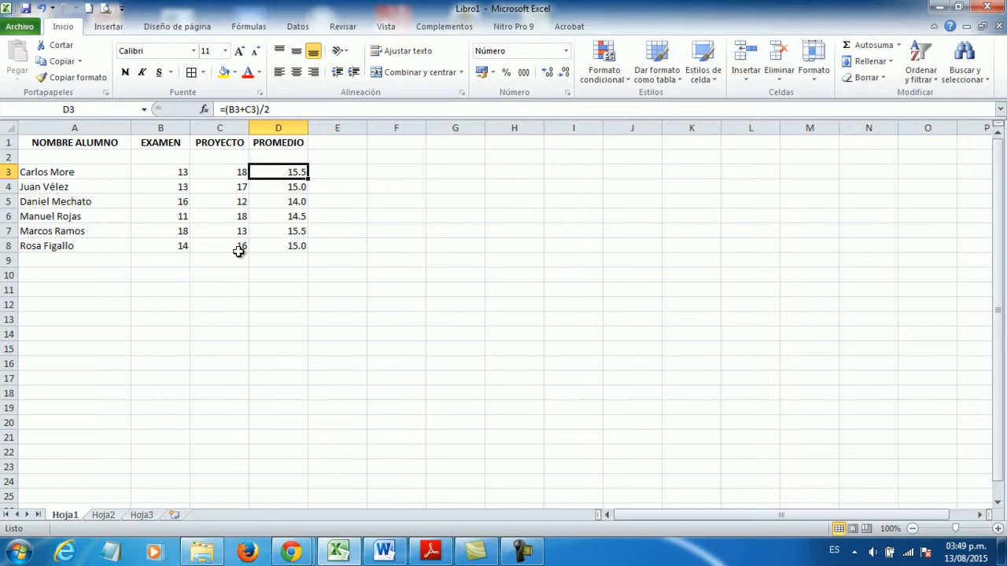
- Enter the label "Potencia" in cell H2
click(513, 158)
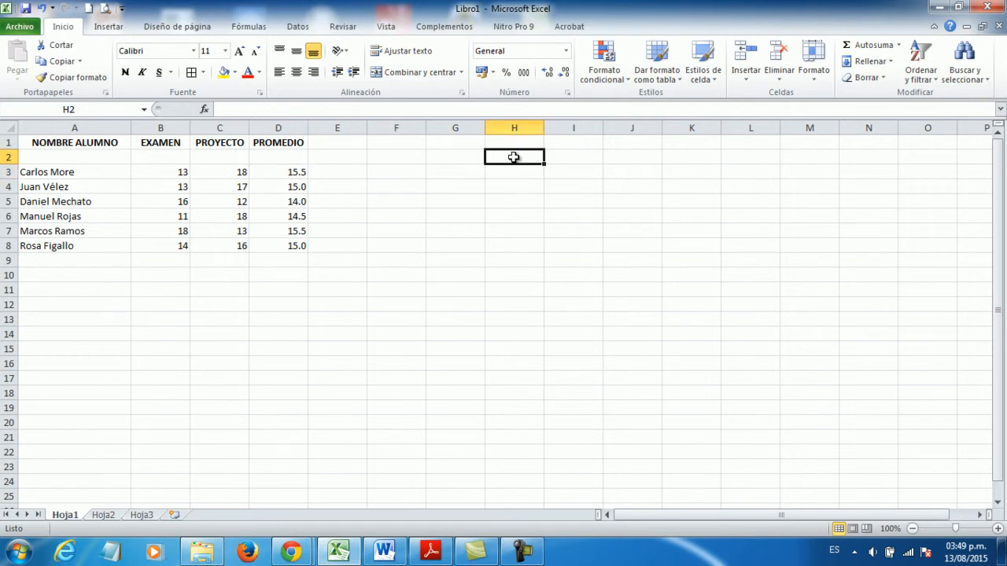
text(POtenci)
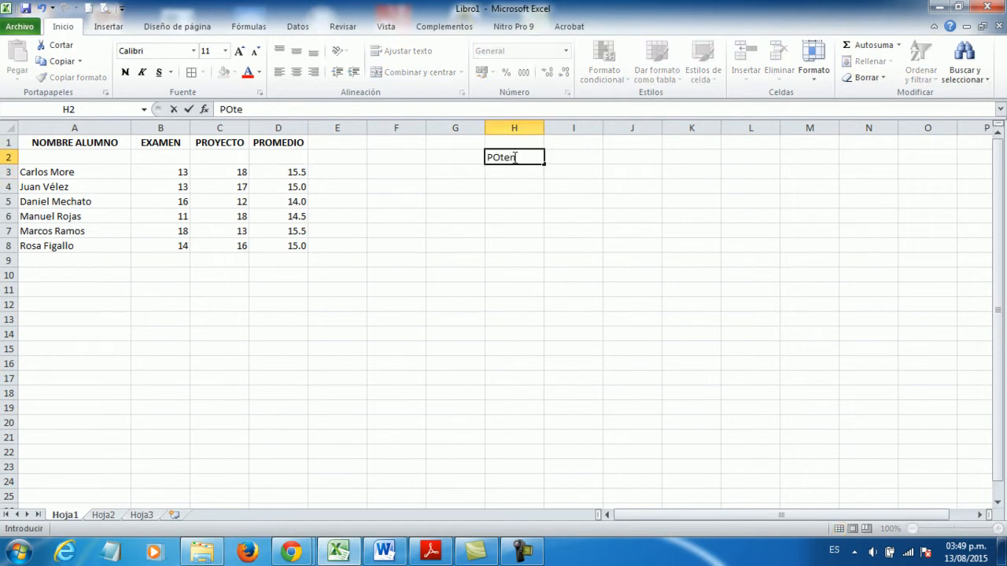
text(a)
key(Return)
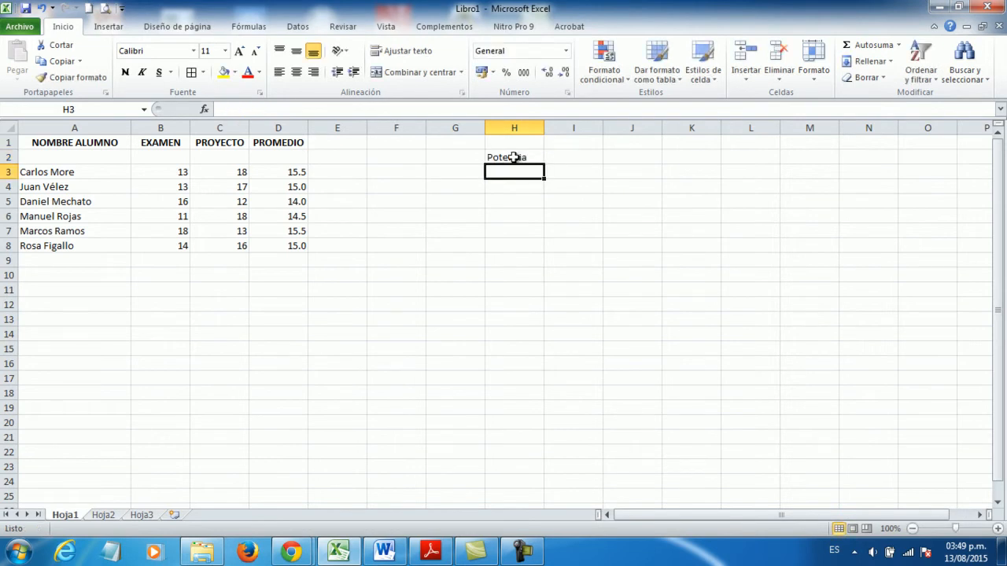
- Enter "Operaciones entre parentesis" in H1, above the "Potencia" label
key(Up)
key(Up)
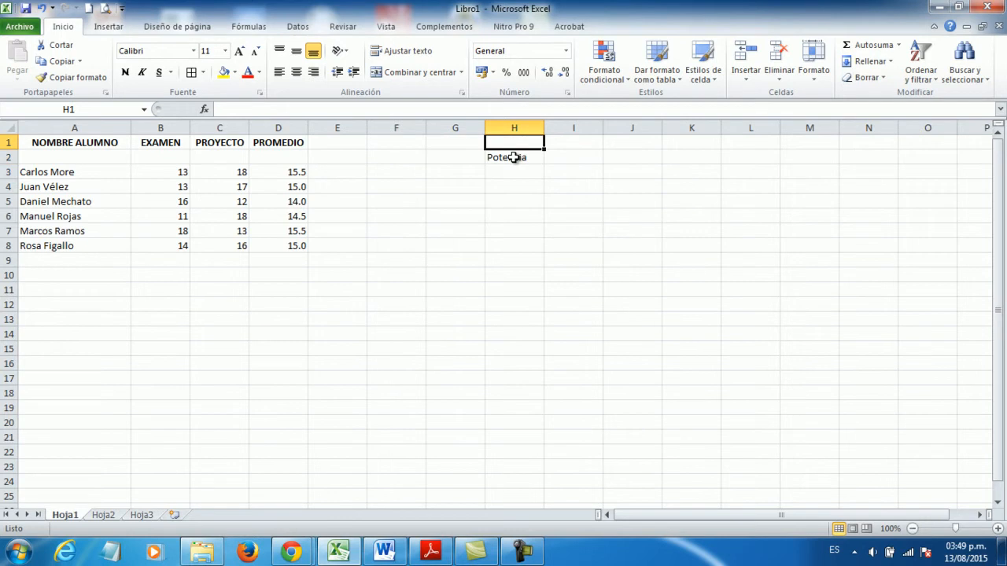
text(Operacion)
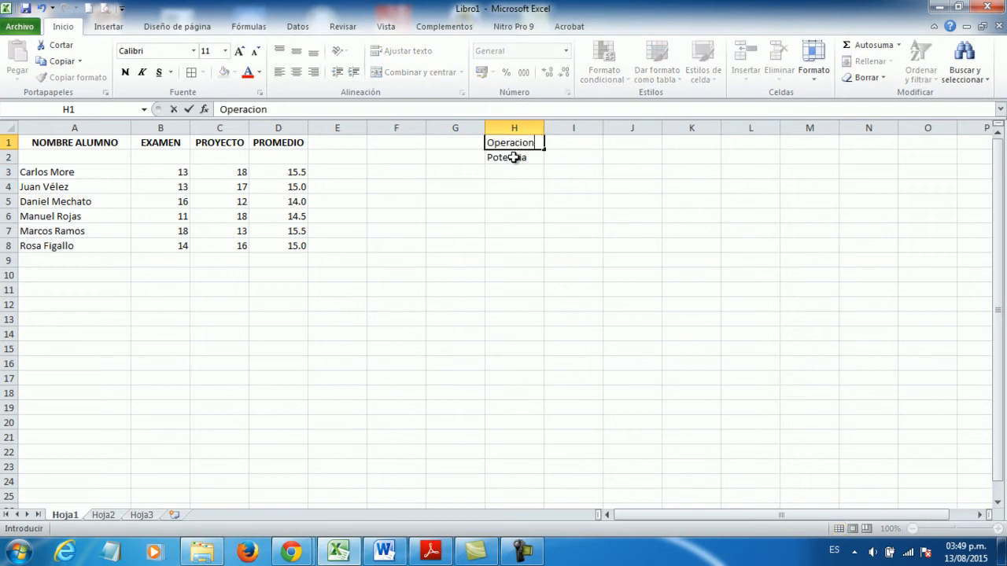
text(es entre parentesisi)
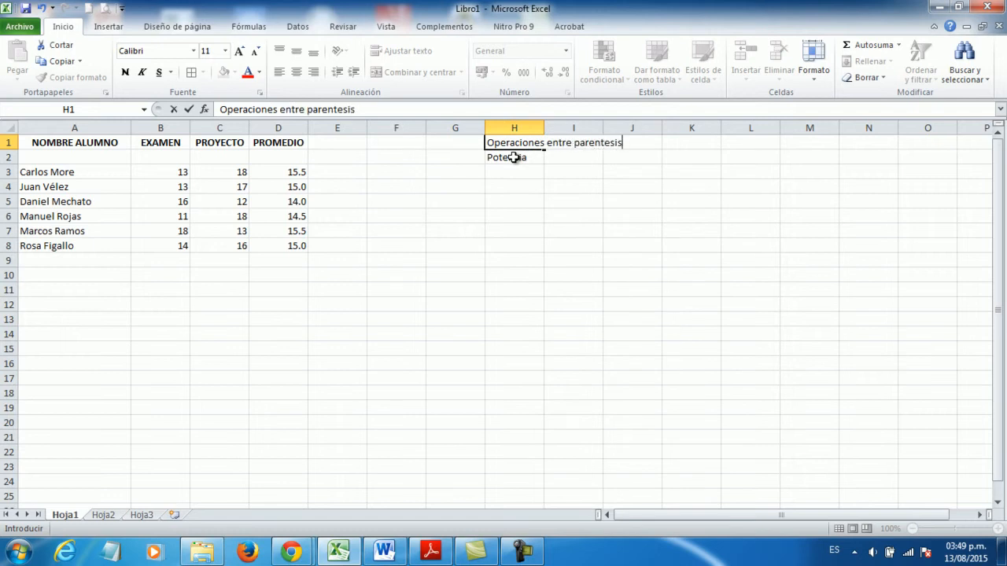
key(Return)
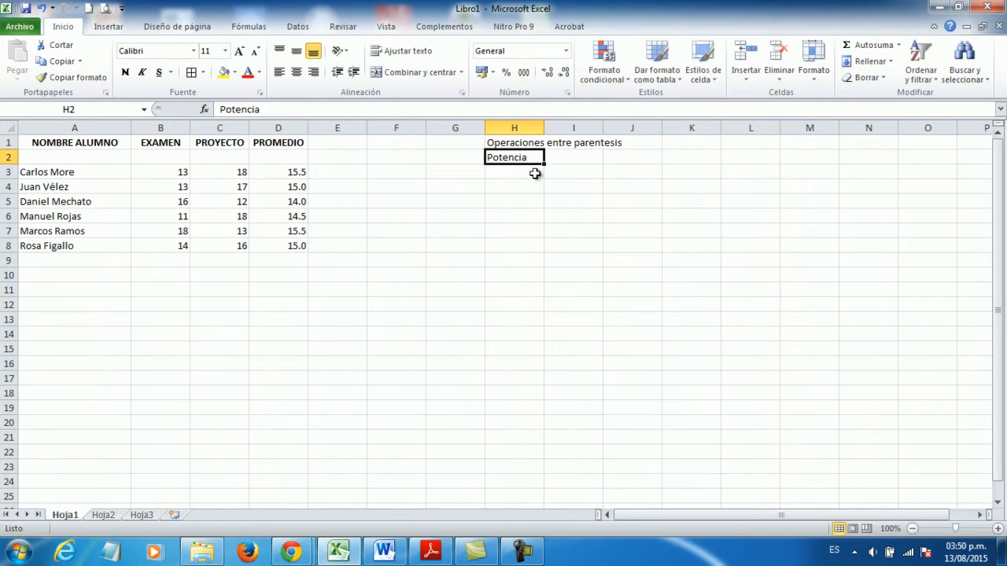
- Enter "Multiplicaciones y divisiones" in H3 as the third item of the operator precedence list
click(510, 172)
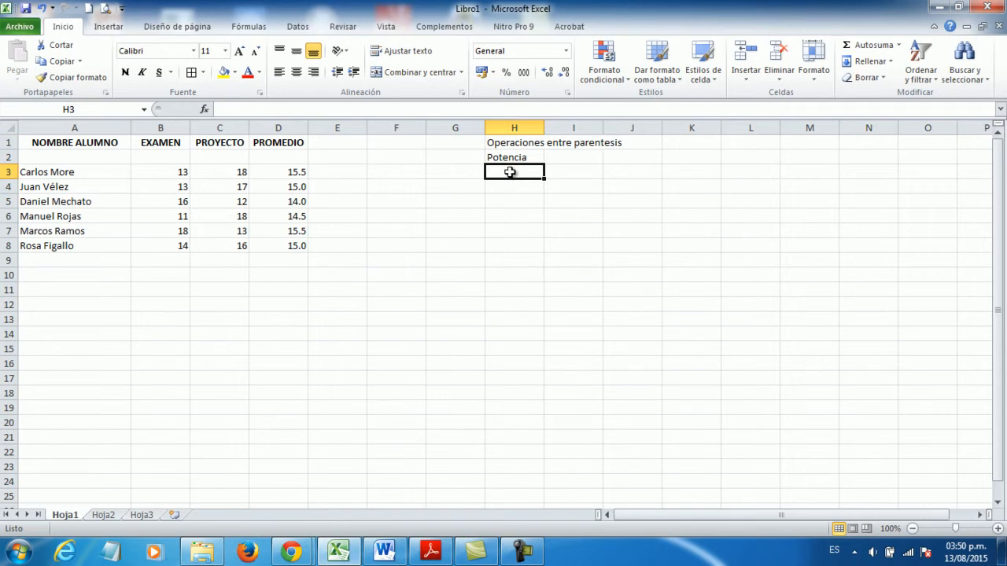
text(Mult)
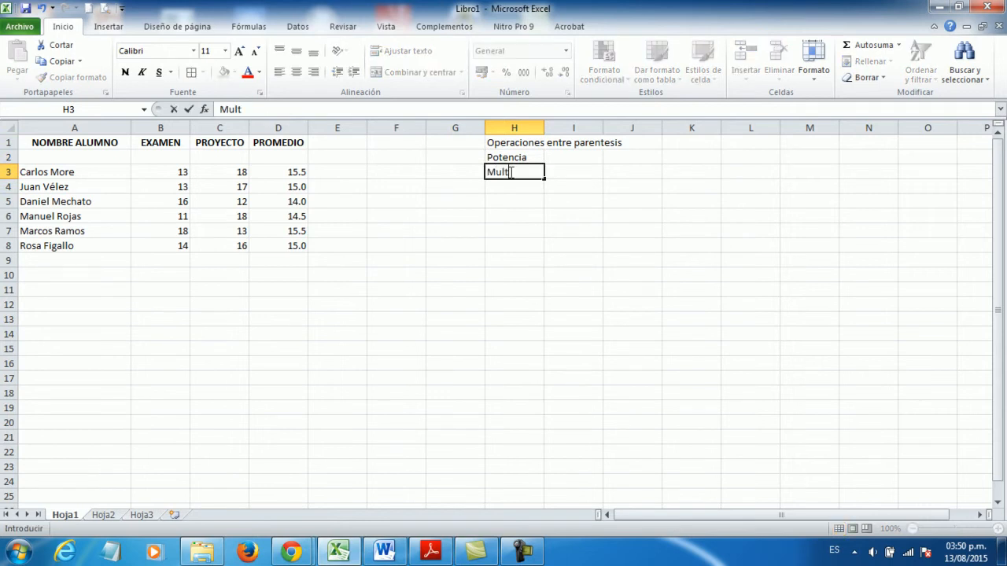
text(iplicaciones)
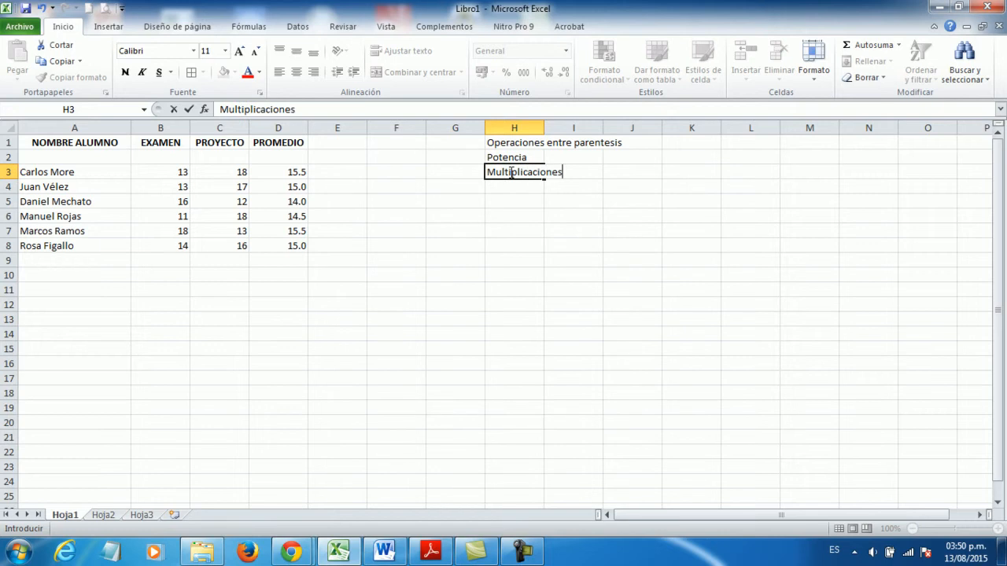
text( y divisiones)
key(Return)
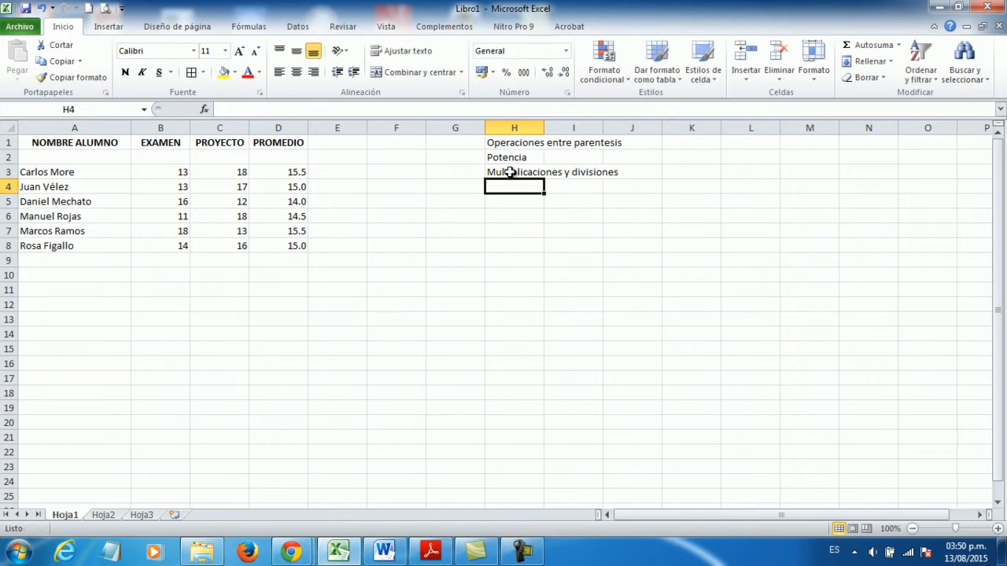
- Enter "Sumas y restas" in H4 as the last item of the operator precedence list
text(Sumas u restas)
key(BackSpace)
key(BackSpace)
key(BackSpace)
key(BackSpace)
key(BackSpace)
key(BackSpace)
key(BackSpace)
text(y restas)
key(Return)
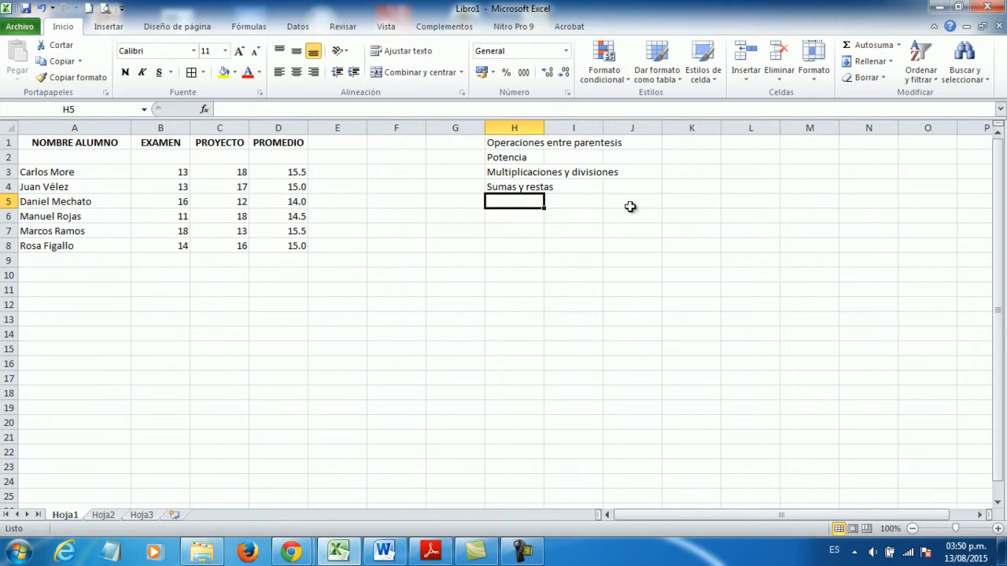
- Review the operator precedence list in column H and clear its contents from H1:H4
click(496, 174)
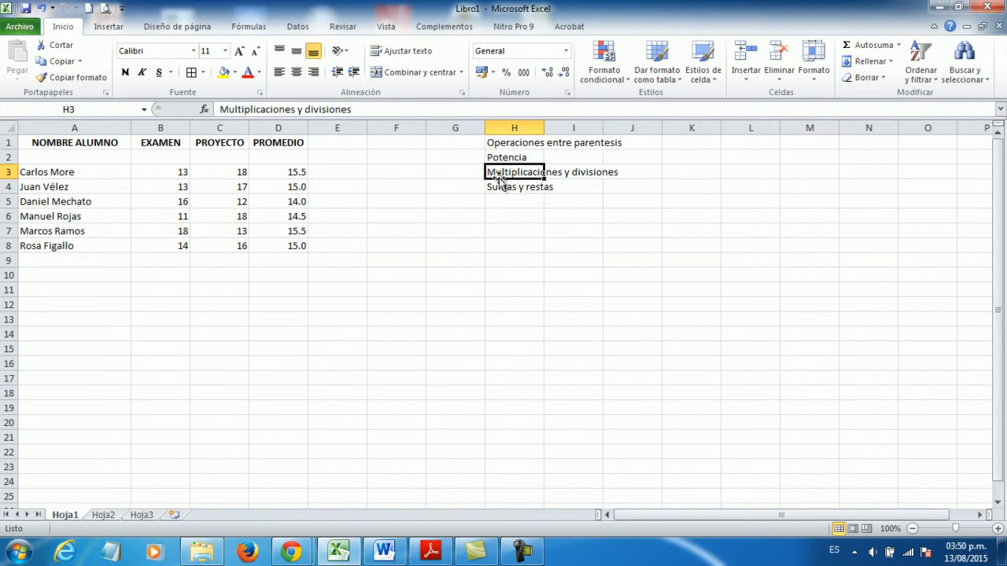
click(596, 173)
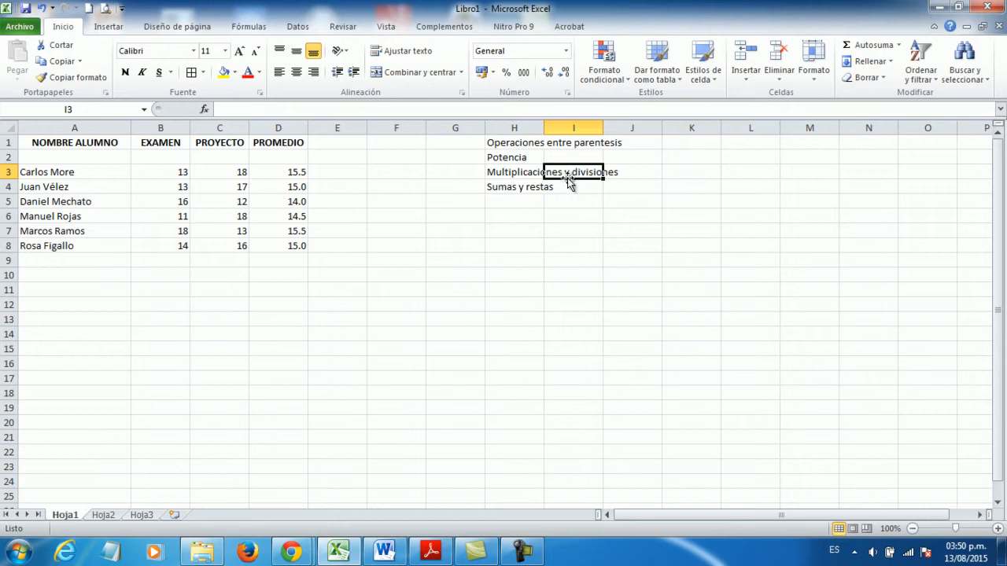
click(516, 177)
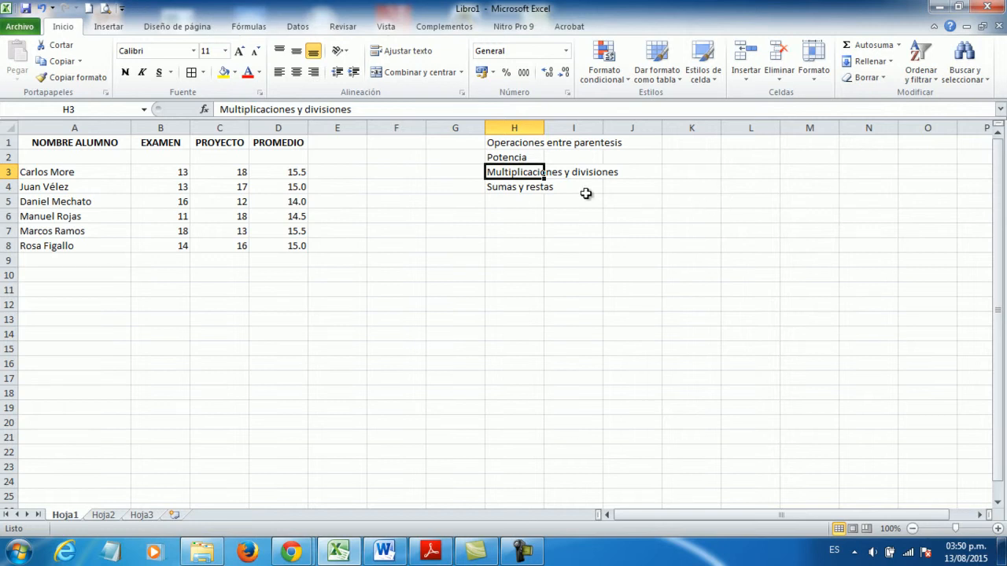
click(519, 190)
click(513, 229)
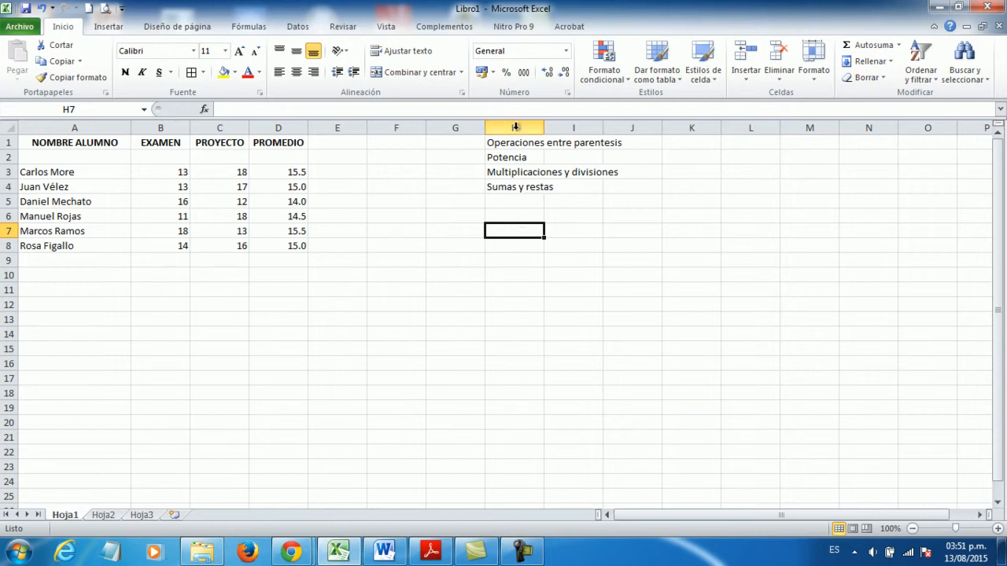
drag(508, 142, 512, 190)
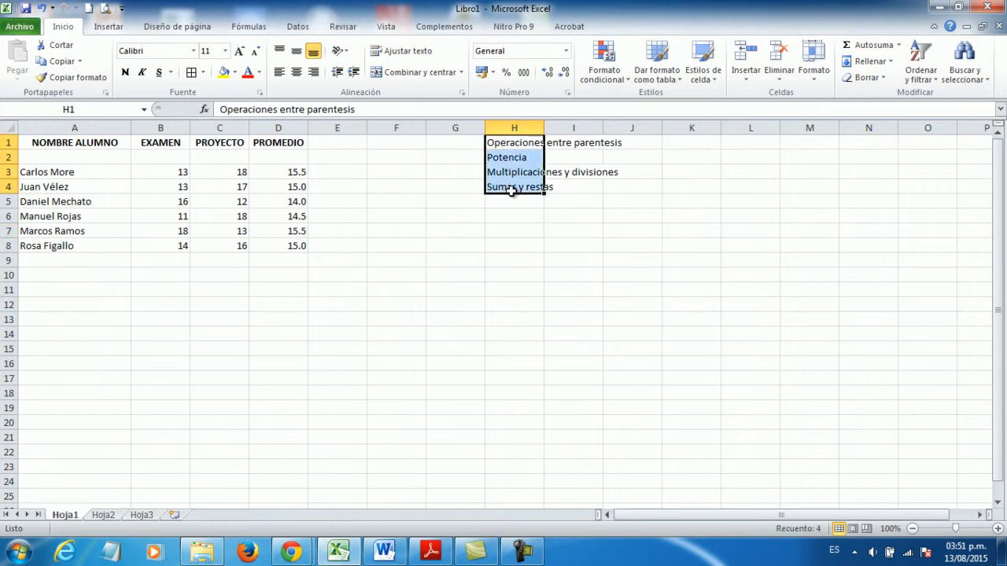
key(Delete)
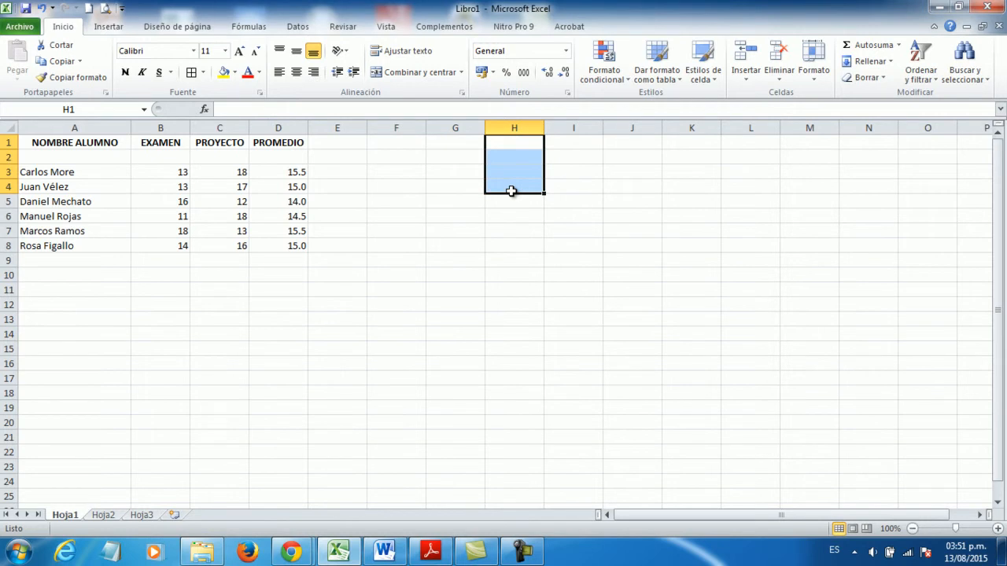
- Examine the average formulas in D3:D8 row by row, comparing how their cell references change
click(283, 173)
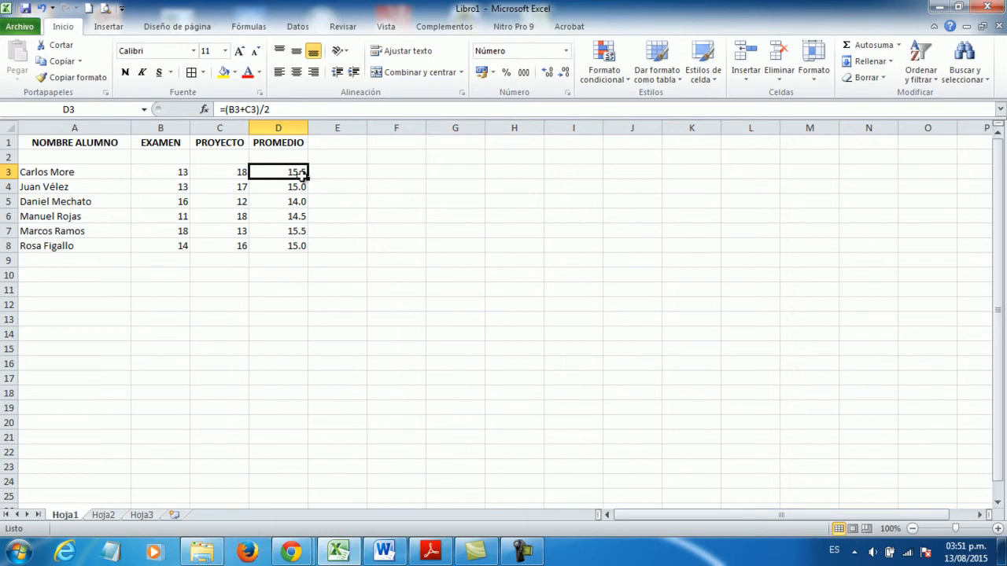
click(281, 189)
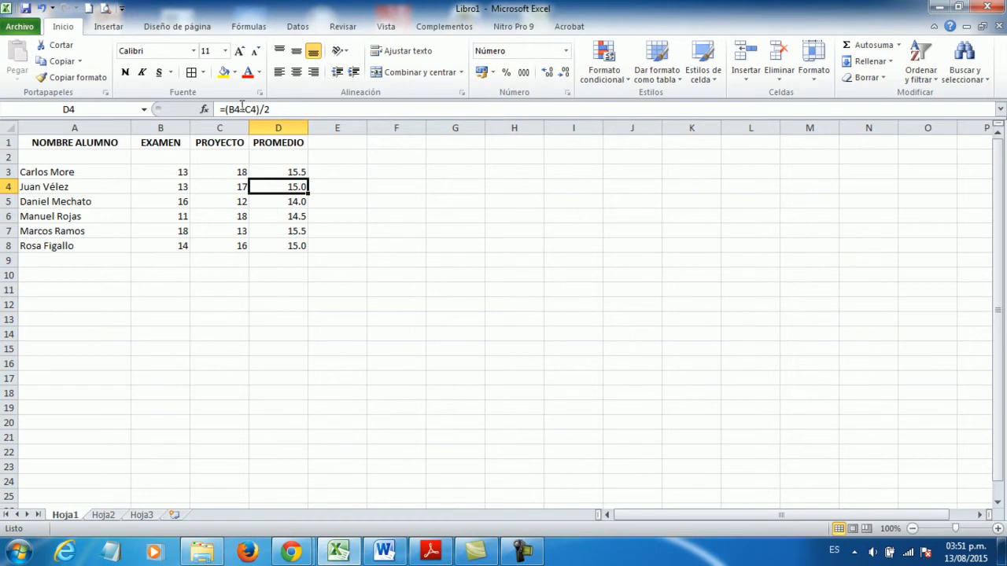
click(285, 203)
click(284, 216)
click(283, 232)
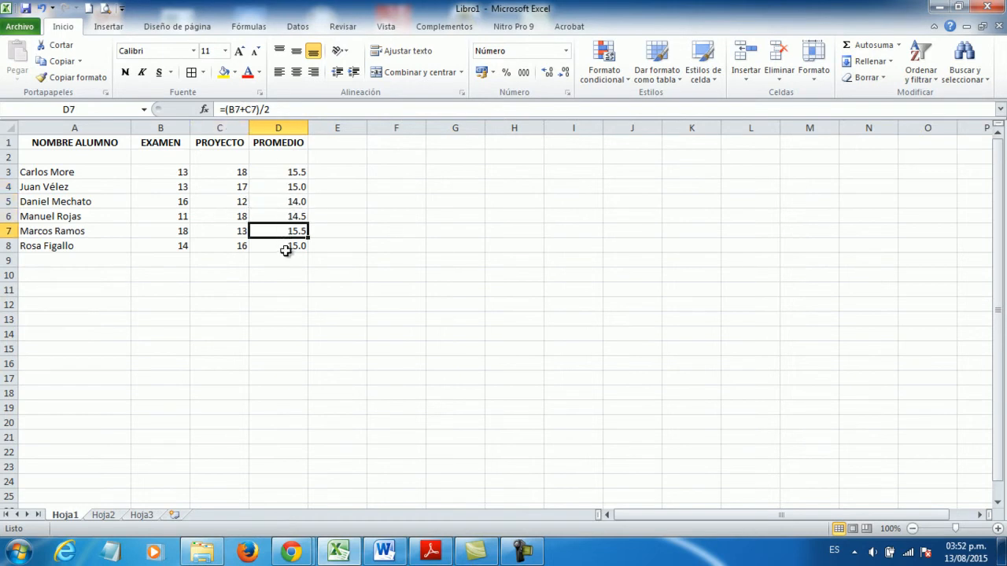
click(286, 246)
click(292, 171)
click(286, 203)
click(284, 231)
click(293, 188)
click(294, 172)
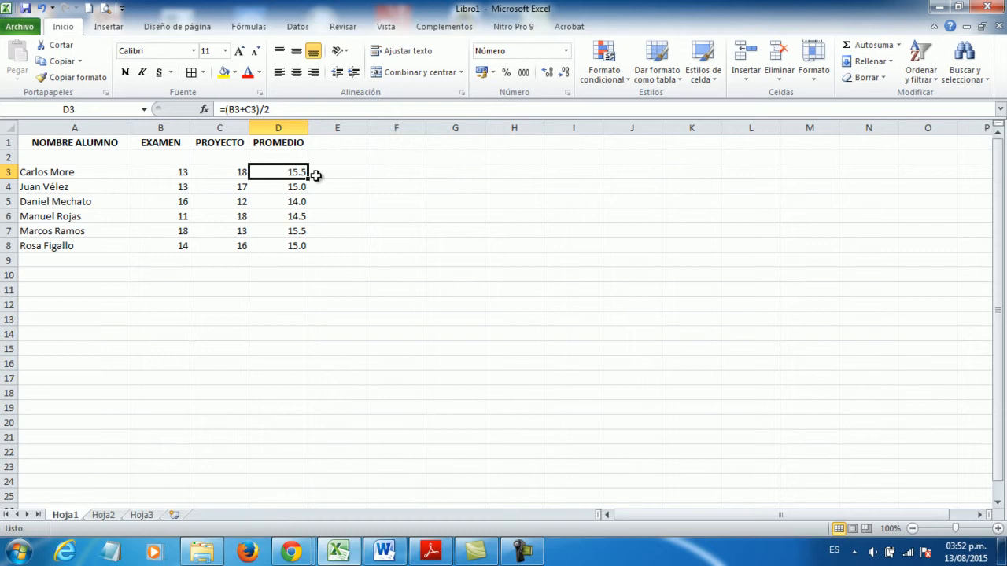
click(288, 188)
click(288, 199)
click(288, 219)
click(288, 230)
click(288, 245)
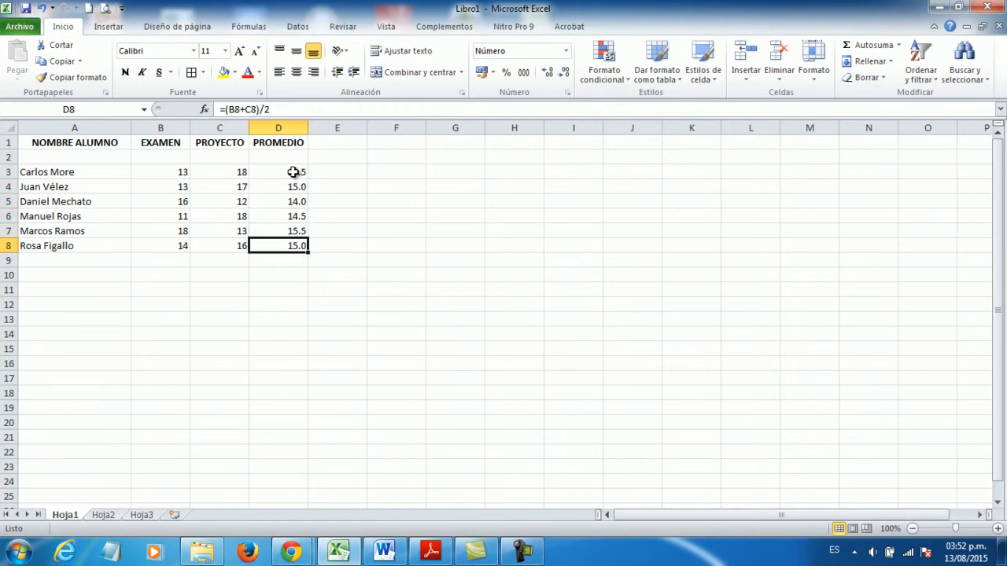
click(292, 171)
click(290, 190)
click(289, 202)
click(290, 216)
click(289, 230)
click(289, 243)
- Switch to the Hoja2 worksheet holding the product price table and the IGV rate
click(102, 515)
click(271, 248)
click(295, 169)
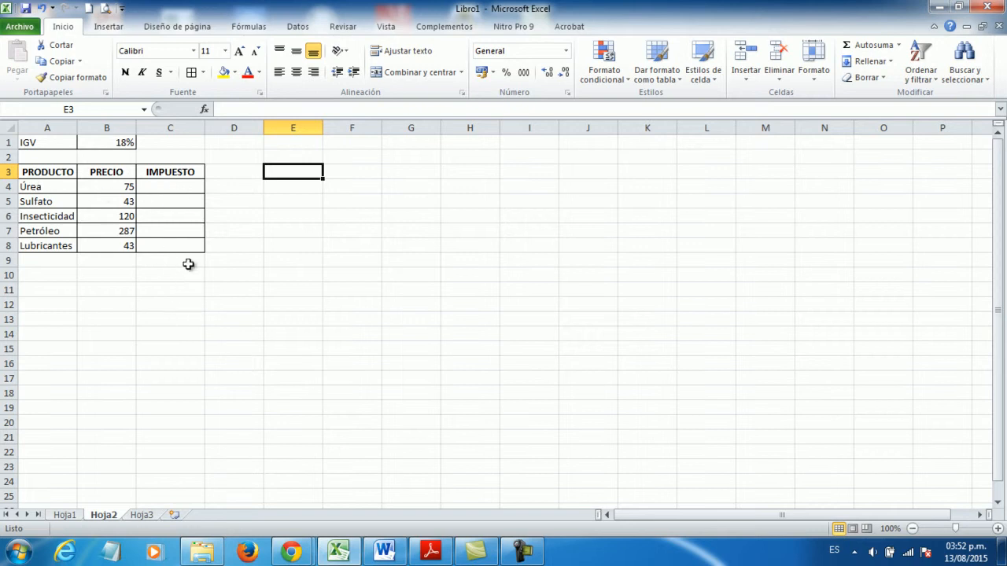
- Calculate the tax for Úrea in C4 with the formula =B4*B1
click(179, 189)
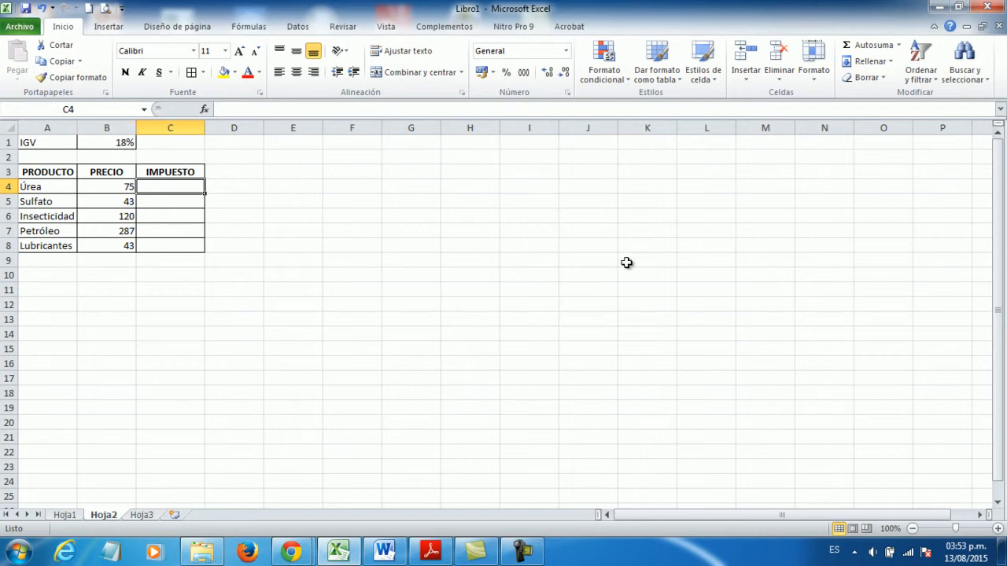
text(=)
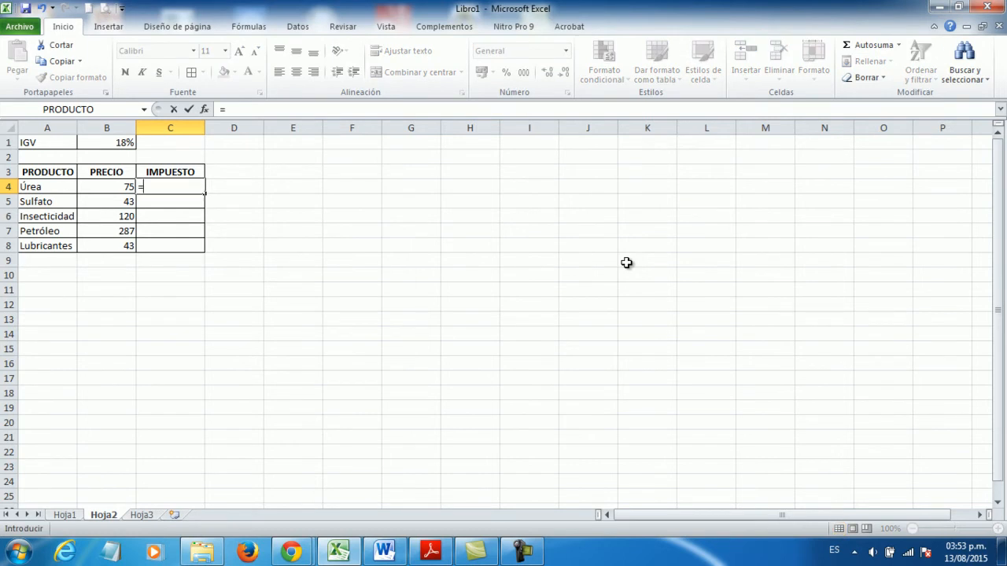
text(B4*)
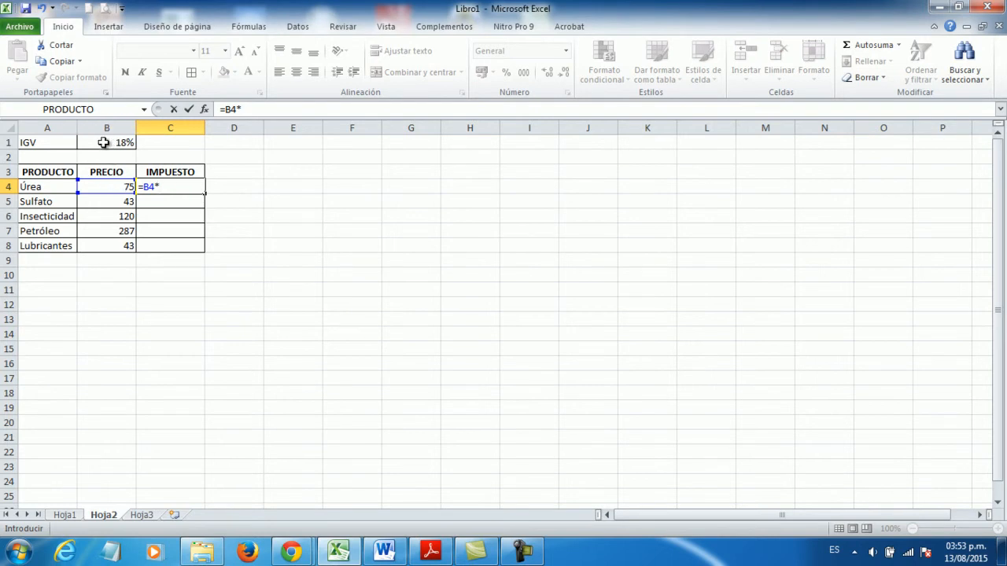
text(B1)
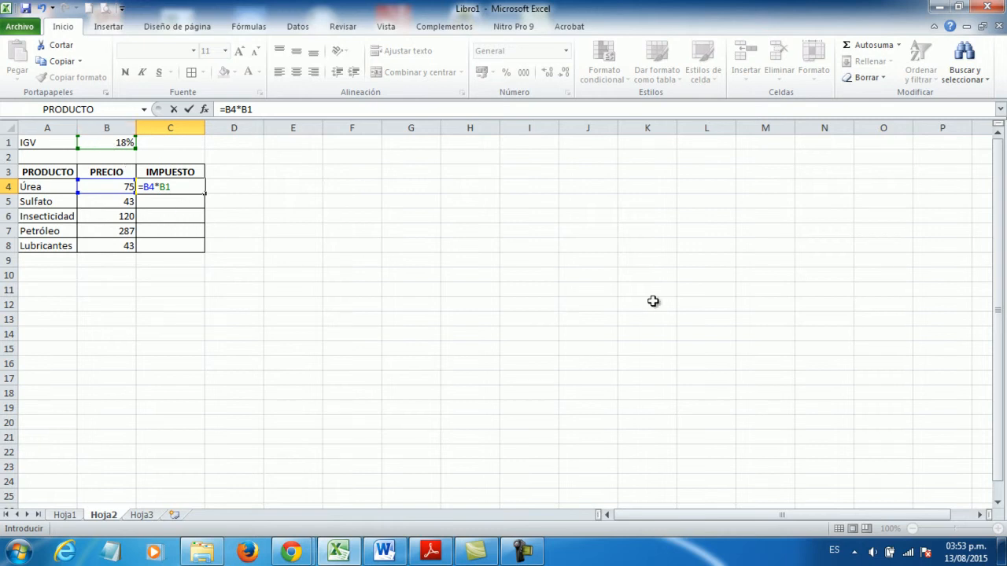
key(Return)
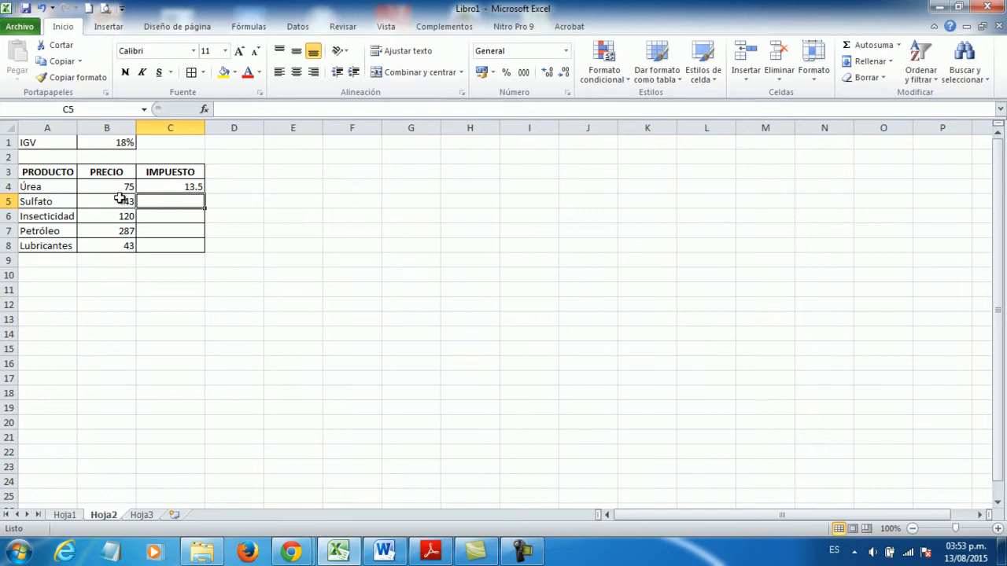
- Fill the tax formula from C4 down through C8 and deselect the range
click(191, 189)
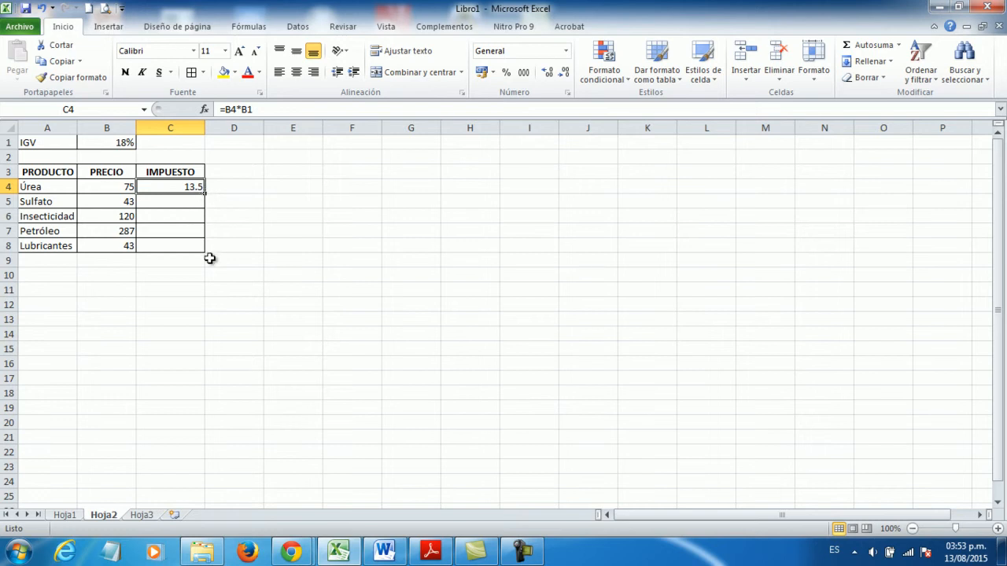
drag(205, 193, 199, 247)
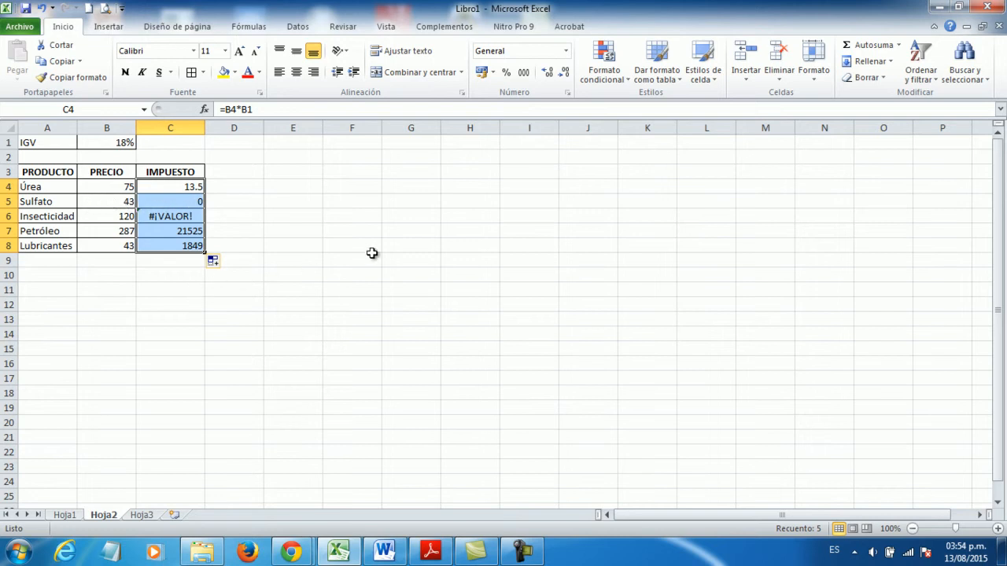
click(393, 232)
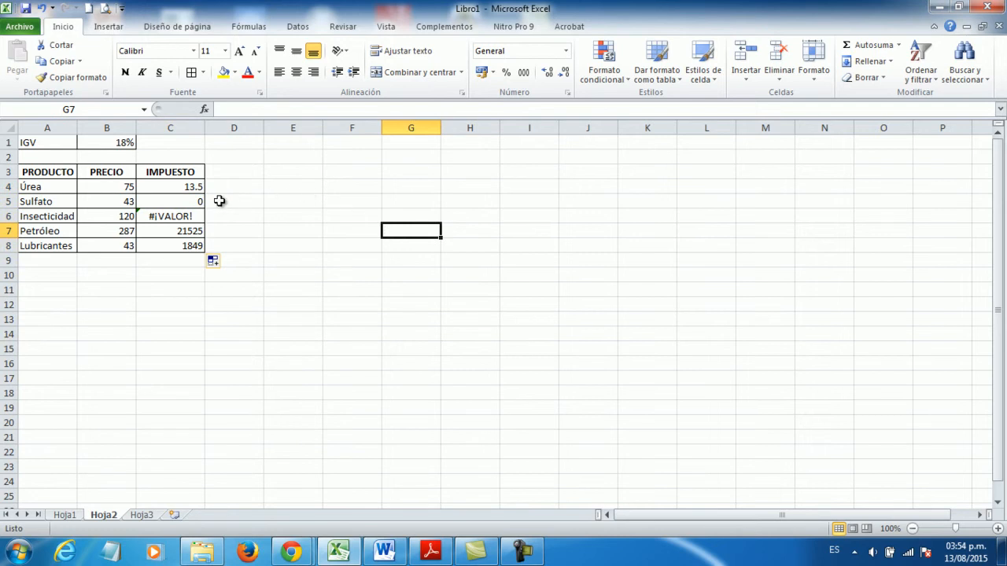
- Examine the tax formulas in C4, C5 and C6, comparing which cells each one multiplies
click(181, 202)
click(186, 188)
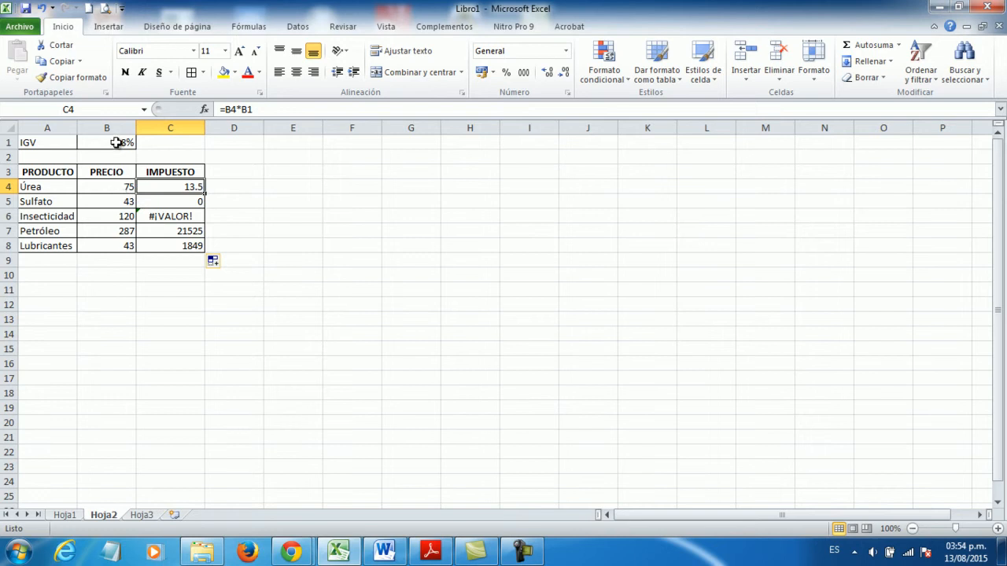
click(174, 201)
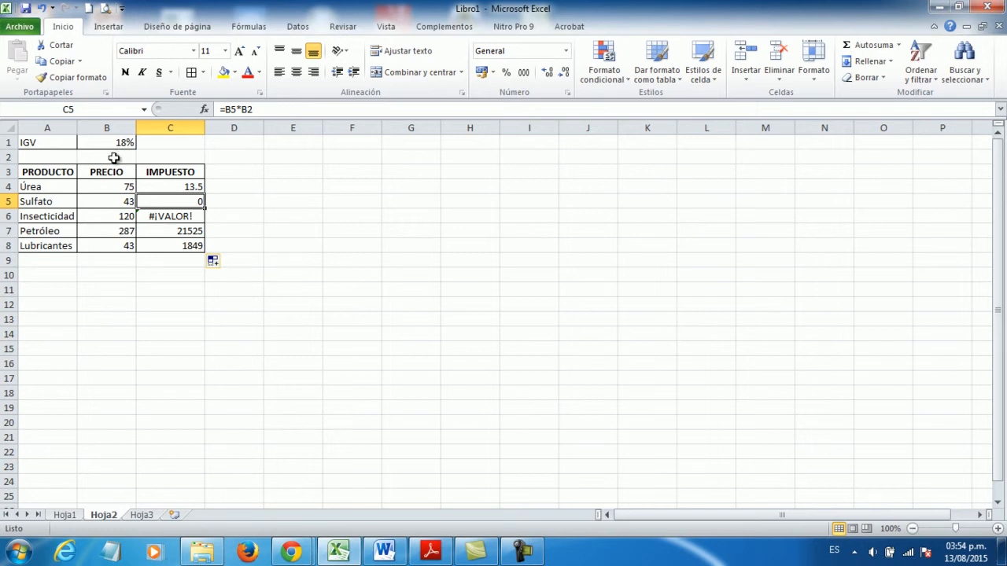
click(171, 217)
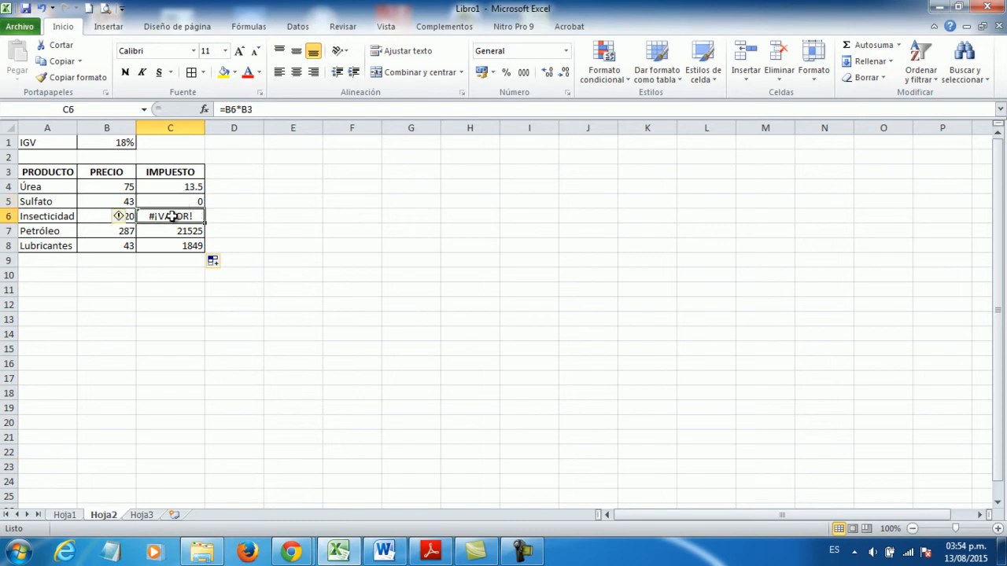
mouse_move(116, 220)
click(159, 262)
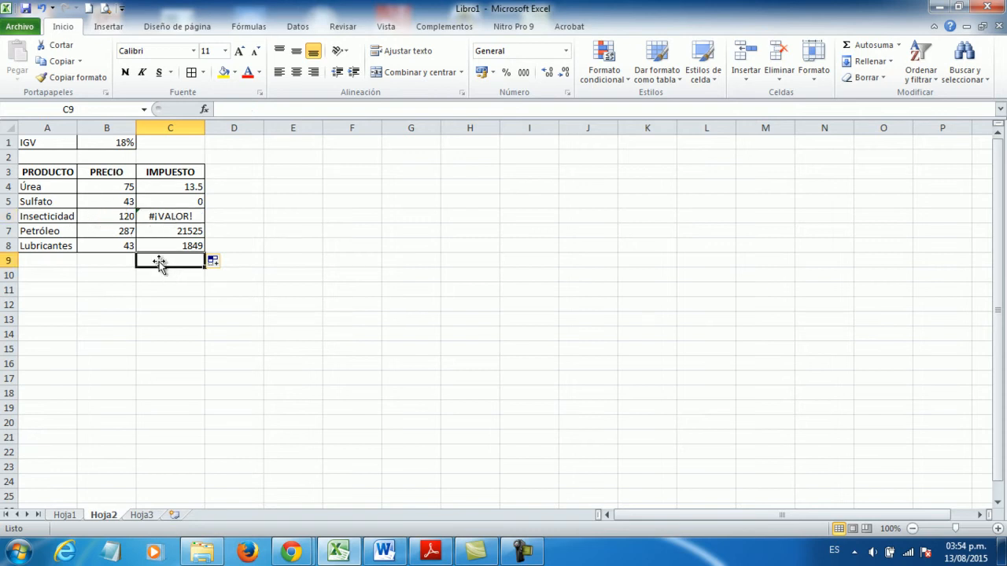
click(167, 217)
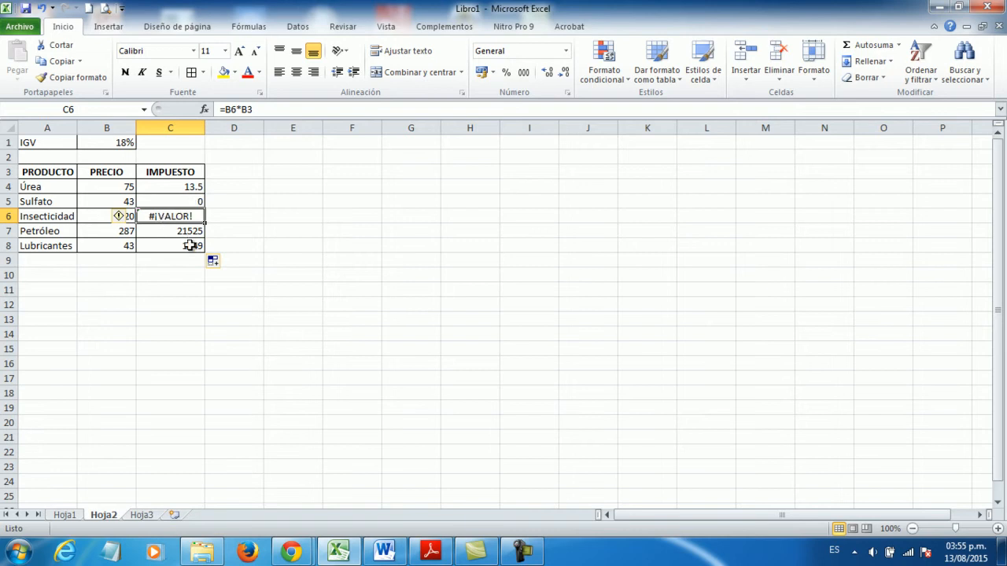
- Clear the copied tax formulas from C5:C8, keeping the one for Úrea in C4
click(194, 201)
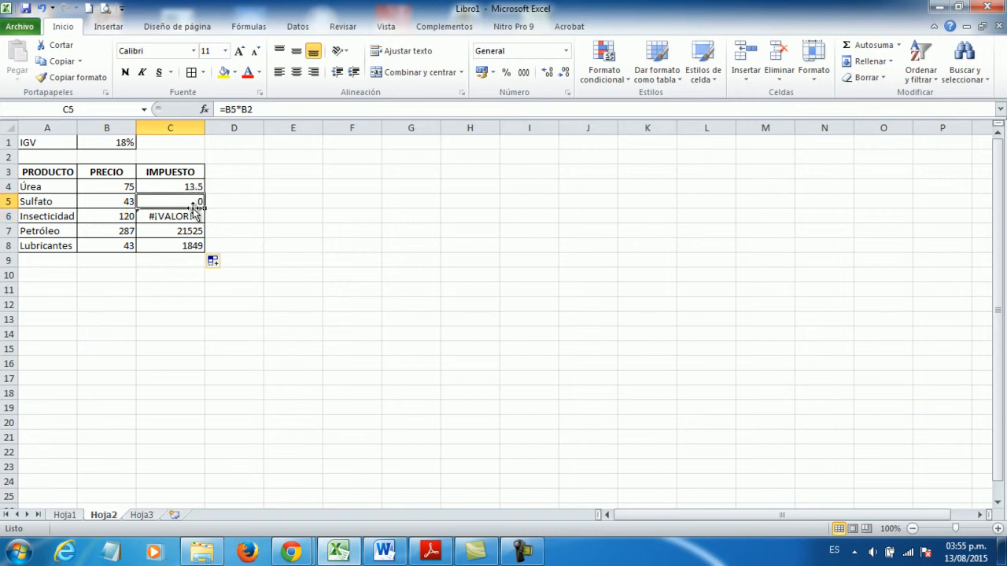
drag(189, 199, 196, 258)
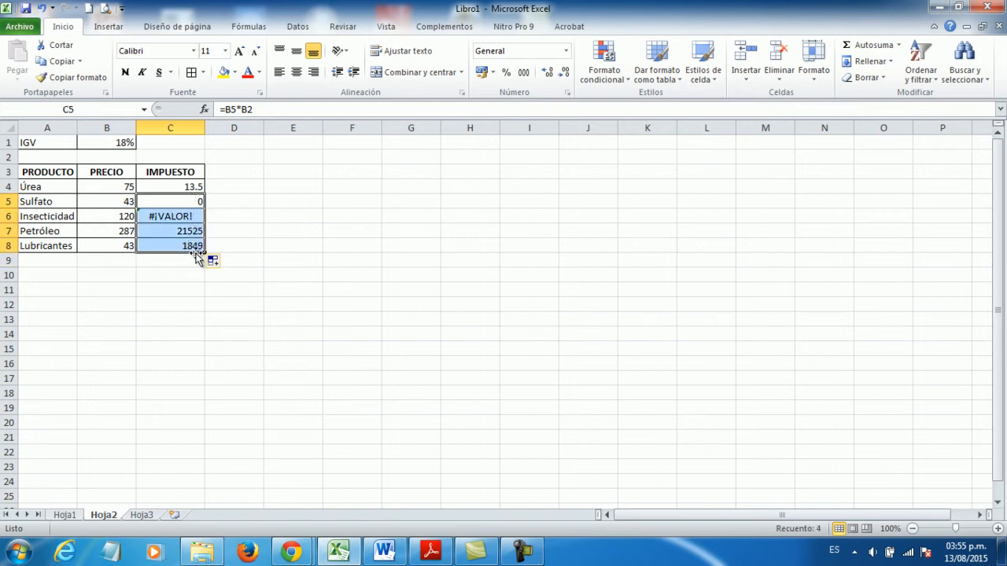
key(Delete)
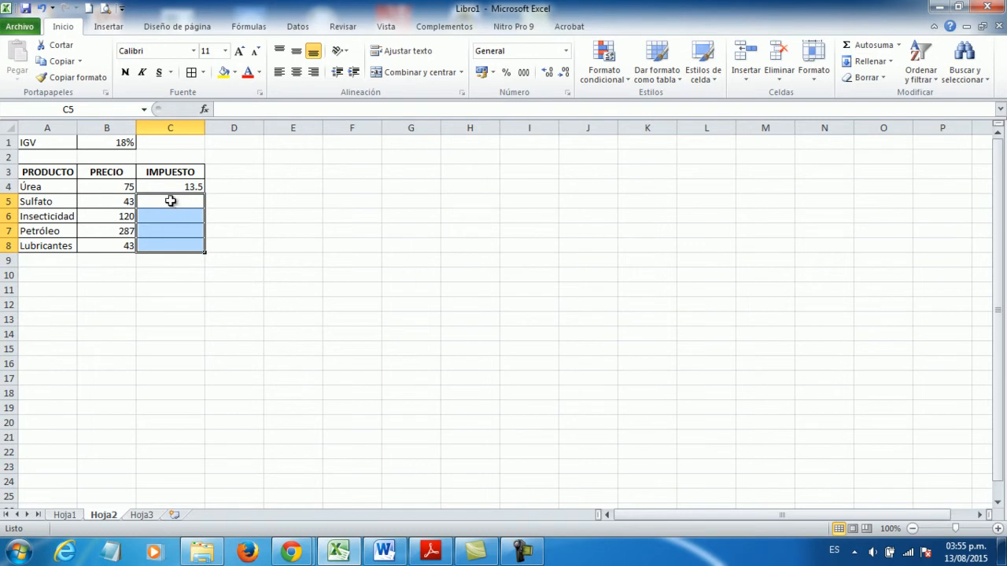
- Review each product price in B4:B8 against the IGV rate in B1 that it must be multiplied by
click(115, 202)
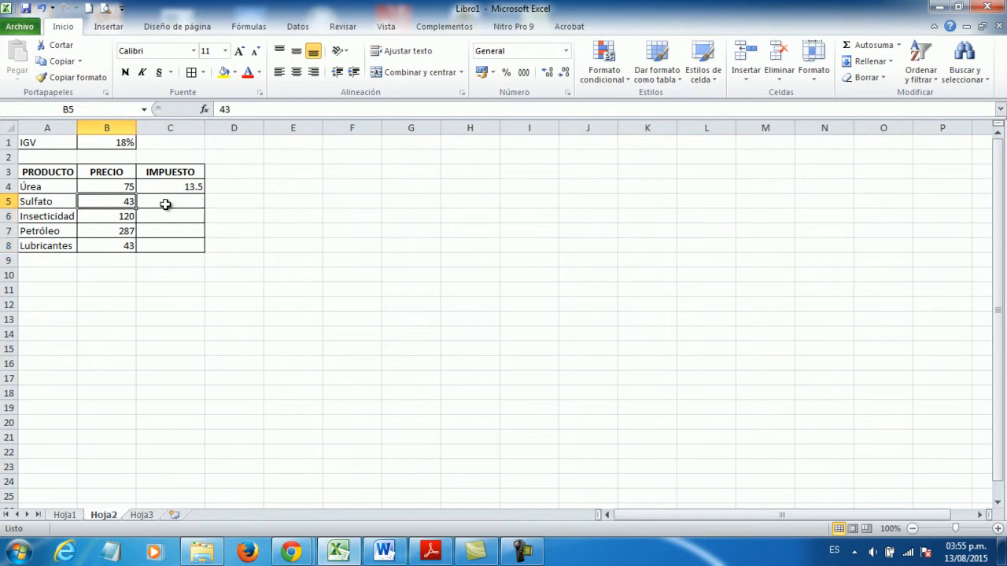
click(120, 188)
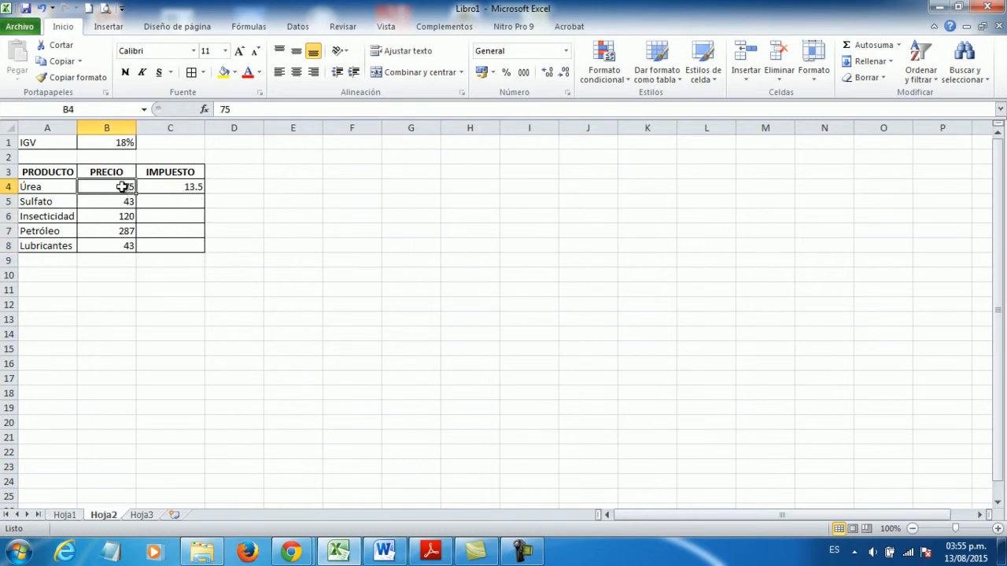
click(124, 141)
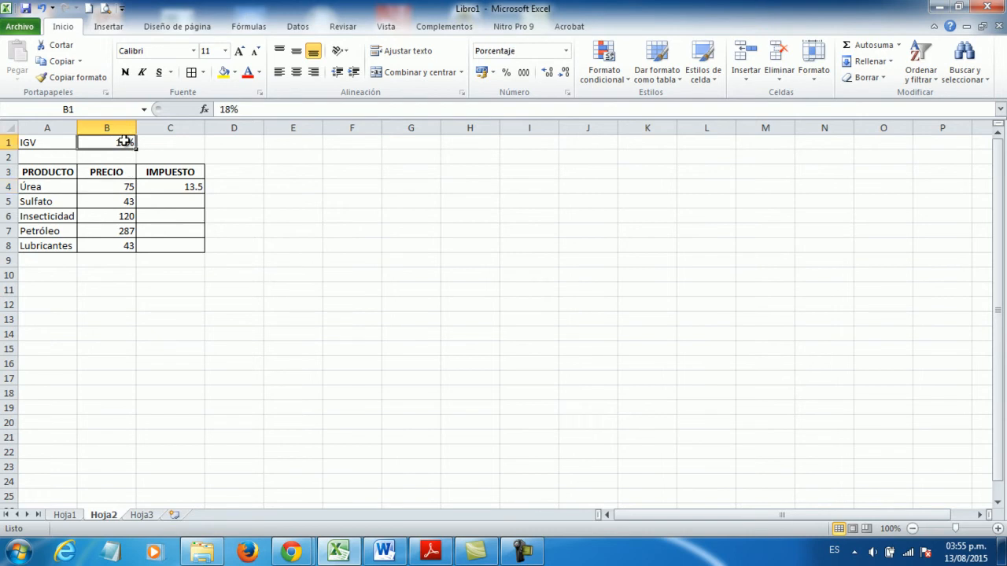
click(112, 203)
click(117, 141)
double_click(119, 215)
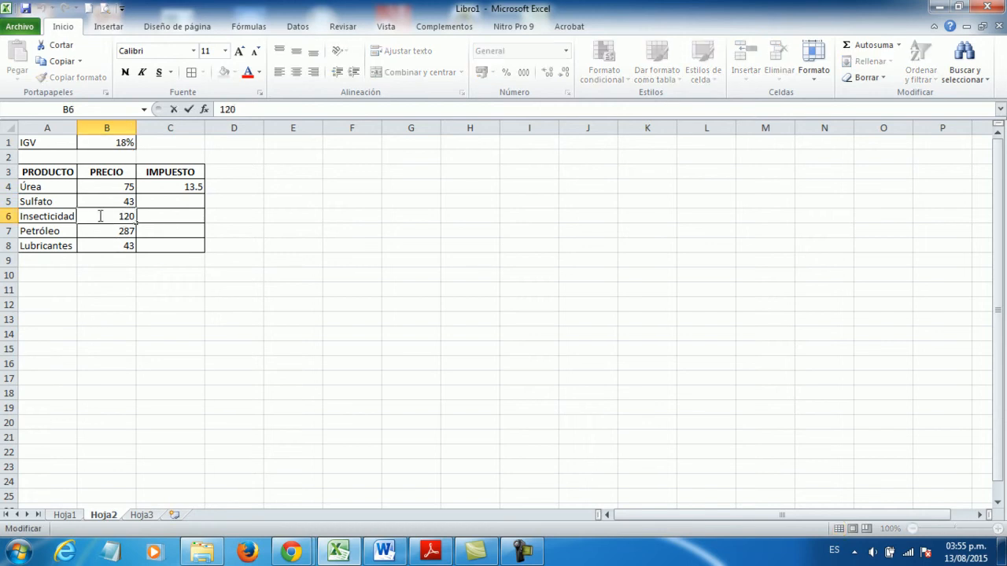
click(163, 218)
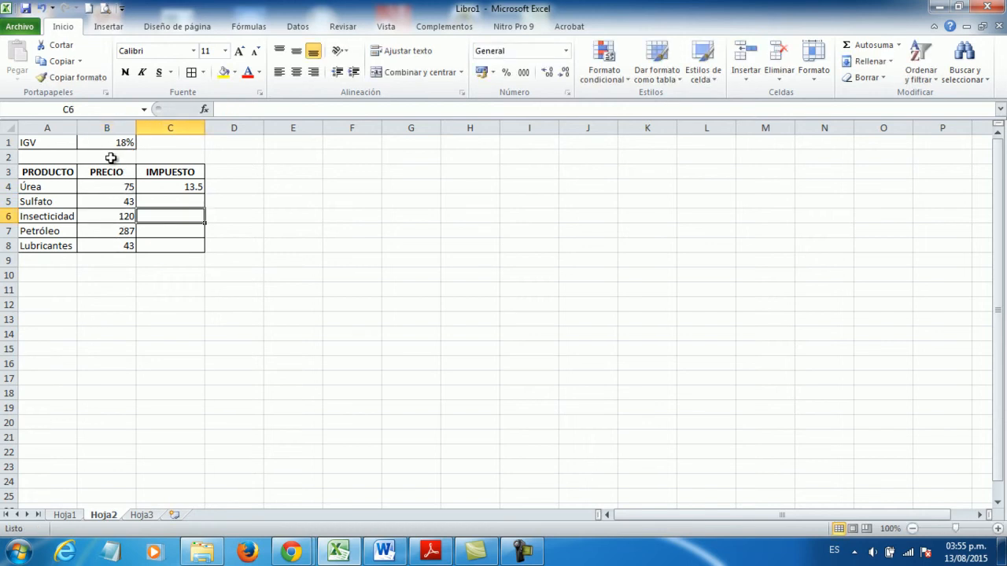
click(117, 217)
click(118, 141)
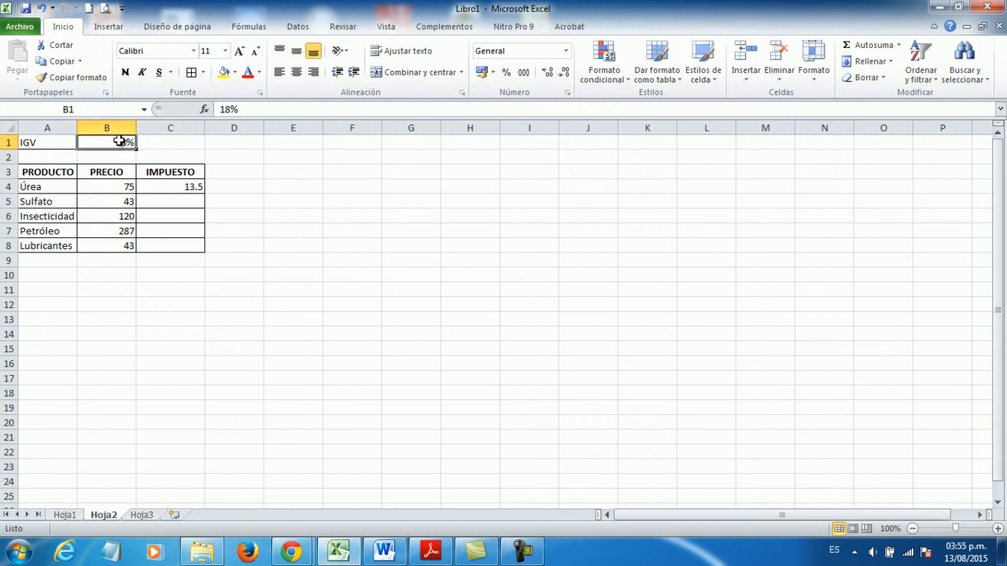
click(118, 230)
click(118, 141)
click(125, 244)
click(124, 140)
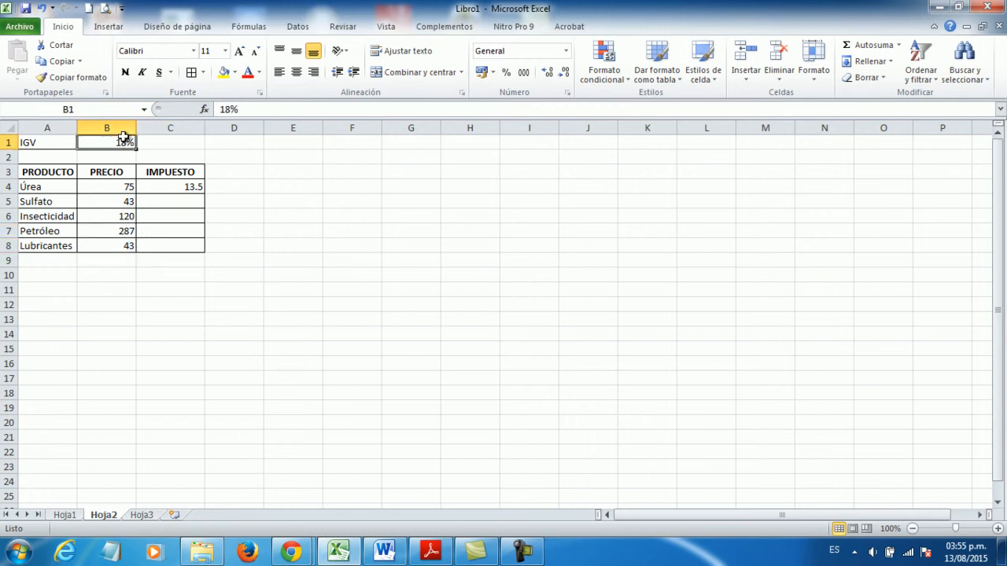
- Make the IGV reference absolute in C4 with the formula =B4*$B$1 and fill it down through C8
click(180, 187)
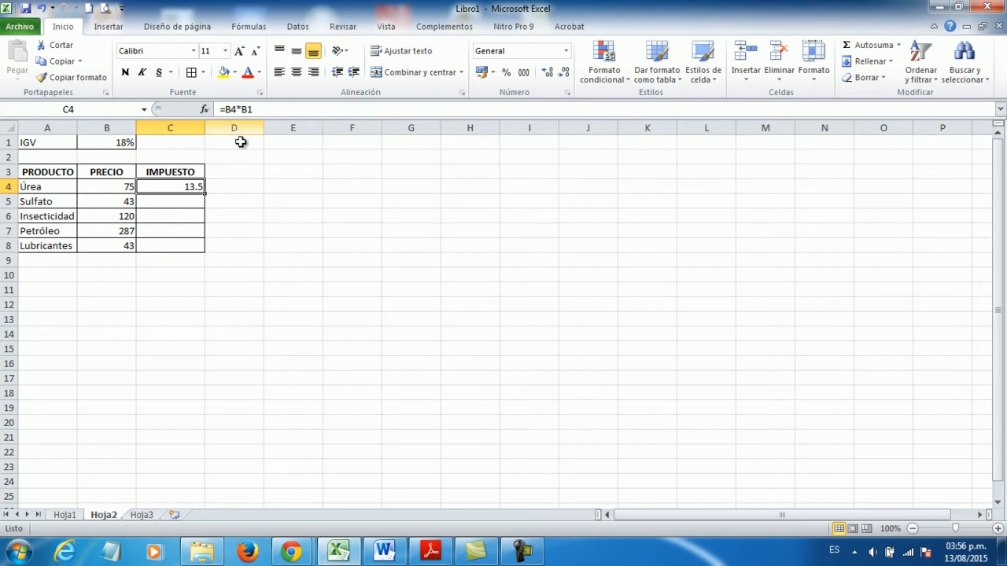
click(243, 111)
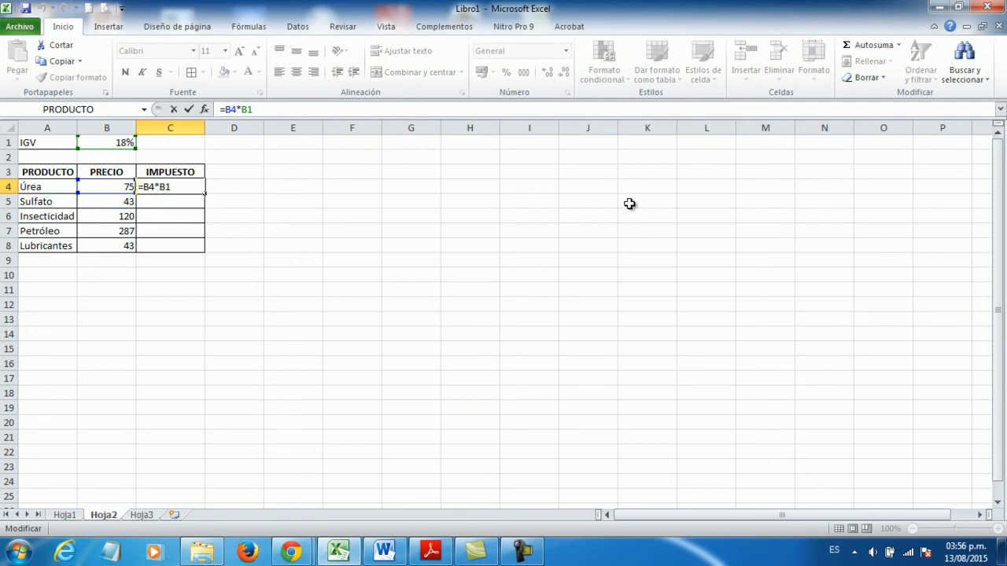
text($B$)
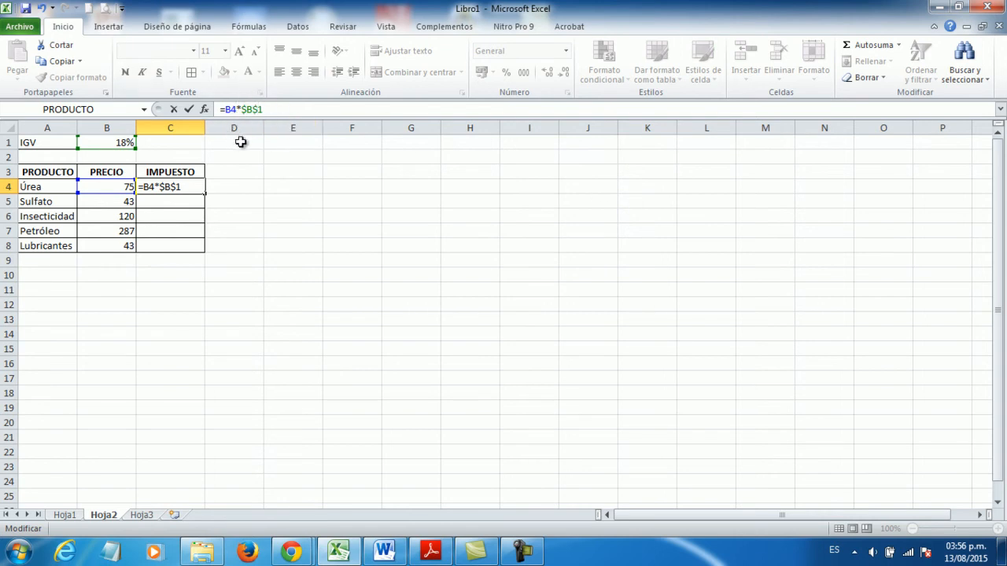
key(Return)
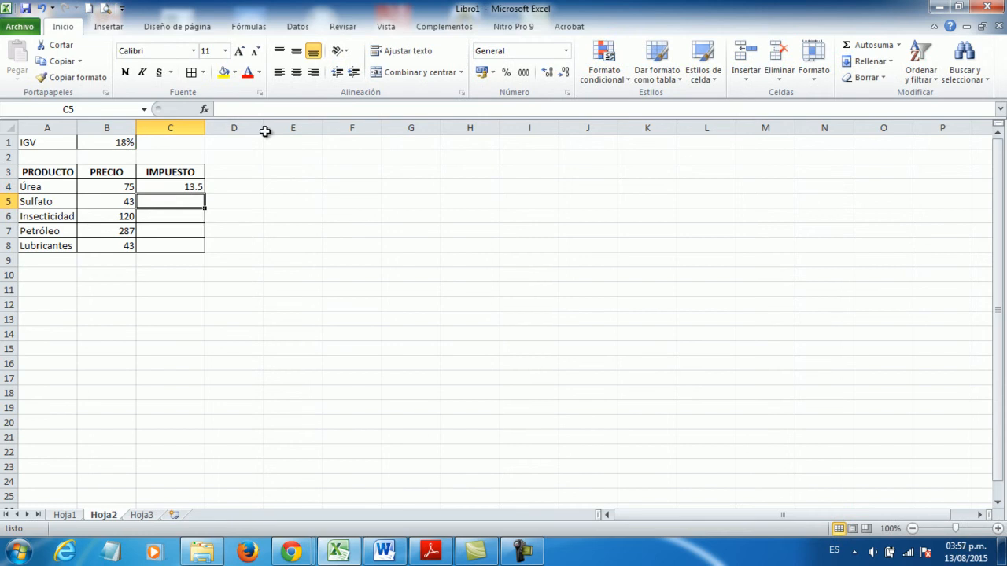
click(183, 186)
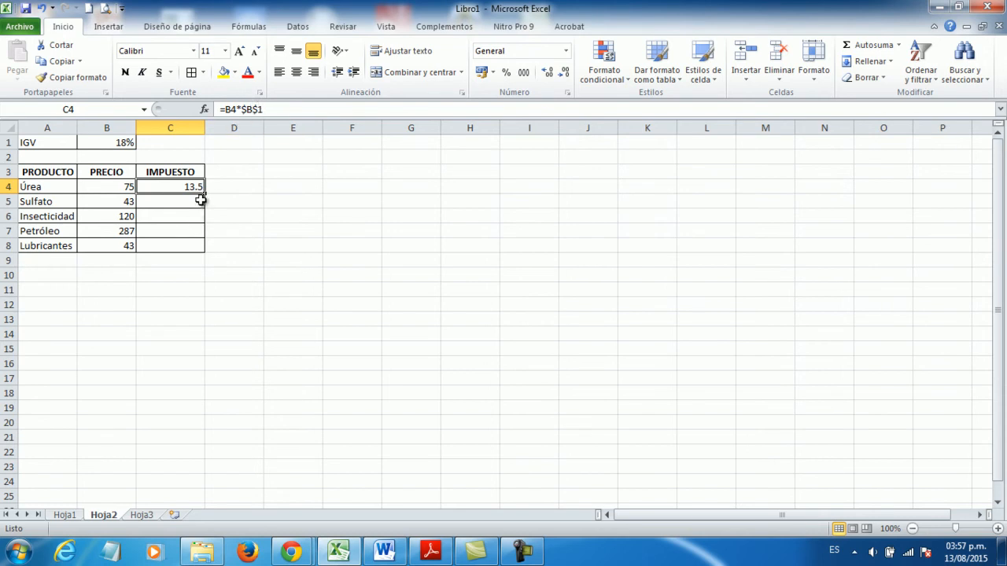
drag(203, 195, 200, 250)
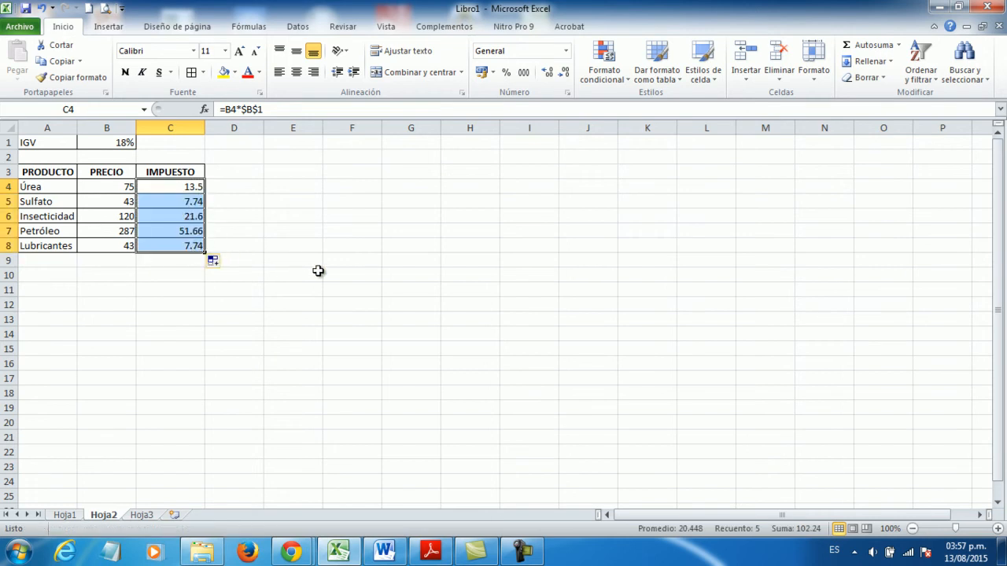
- Examine the tax formulas in C4:C7, comparing the relative price reference with the absolute IGV reference
click(186, 202)
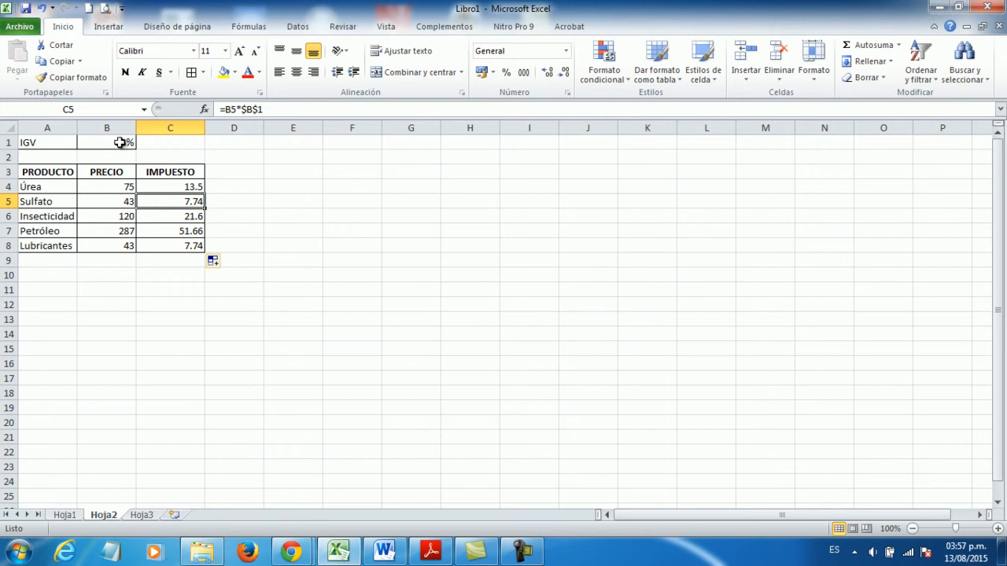
click(182, 218)
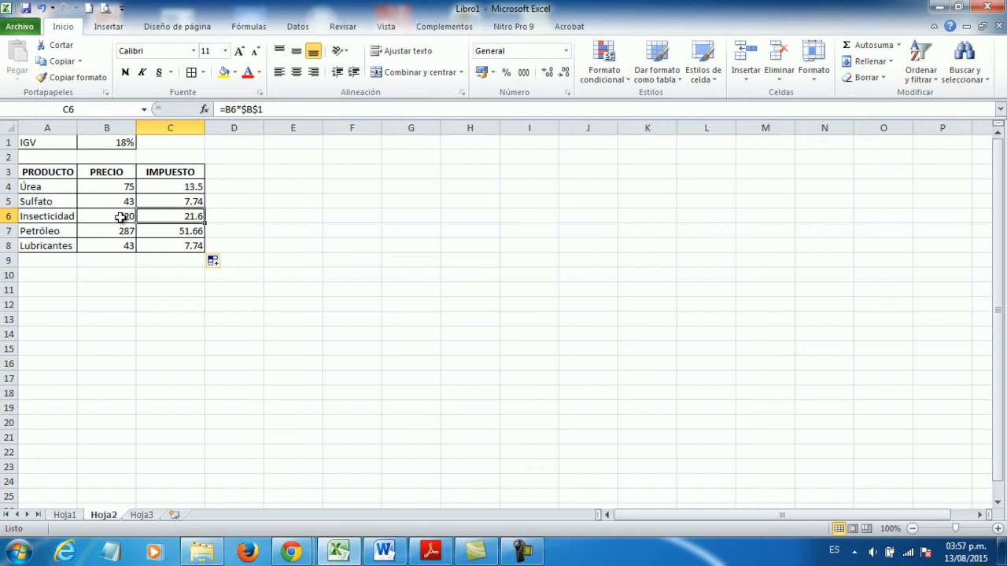
click(175, 232)
click(121, 232)
click(174, 232)
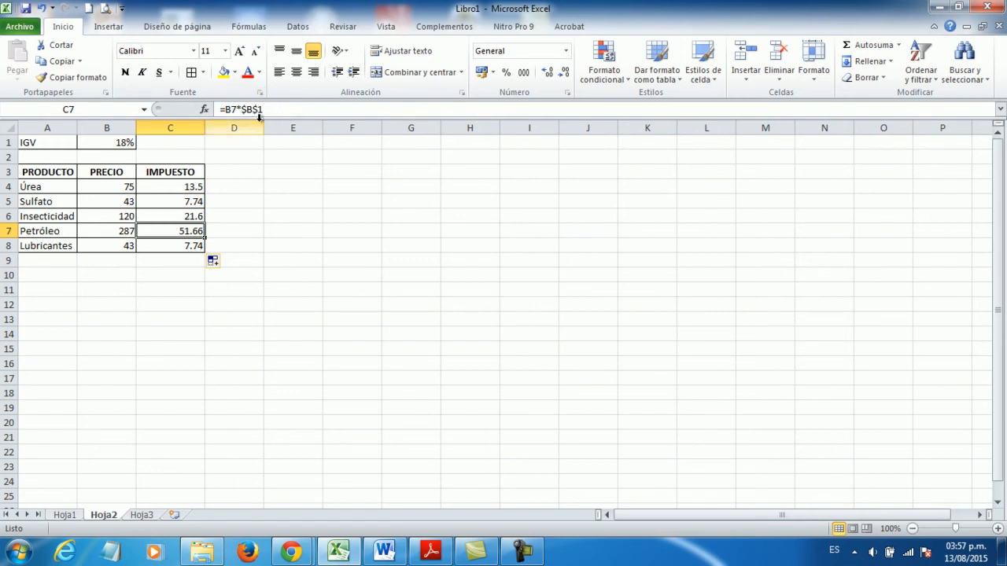
double_click(155, 188)
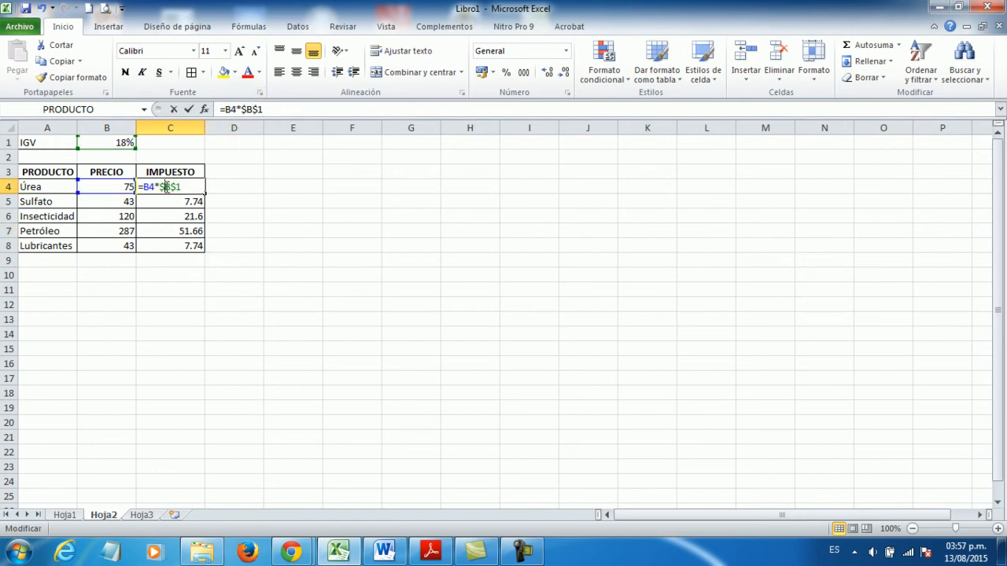
key(Escape)
click(173, 202)
click(177, 187)
click(108, 186)
click(182, 189)
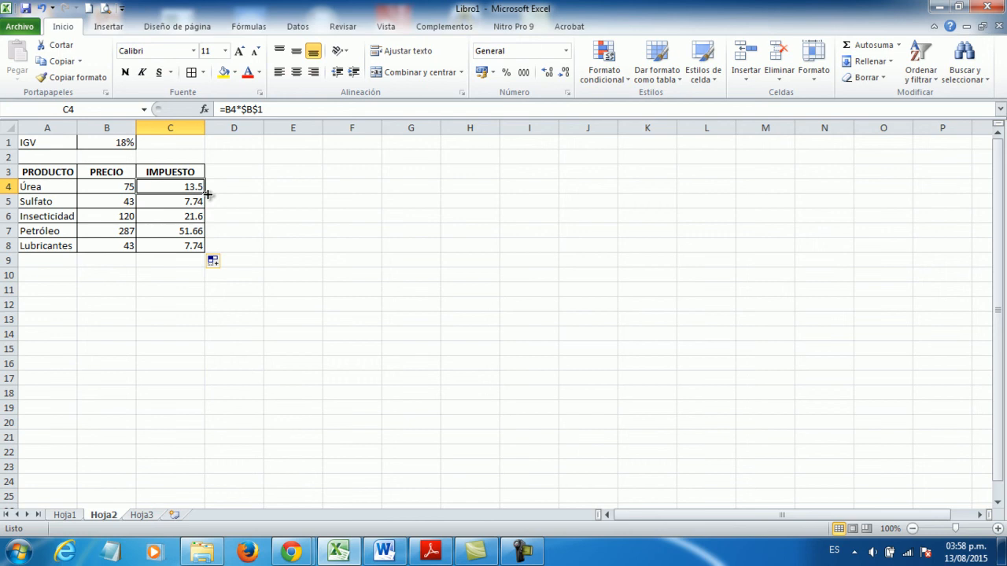
click(567, 248)
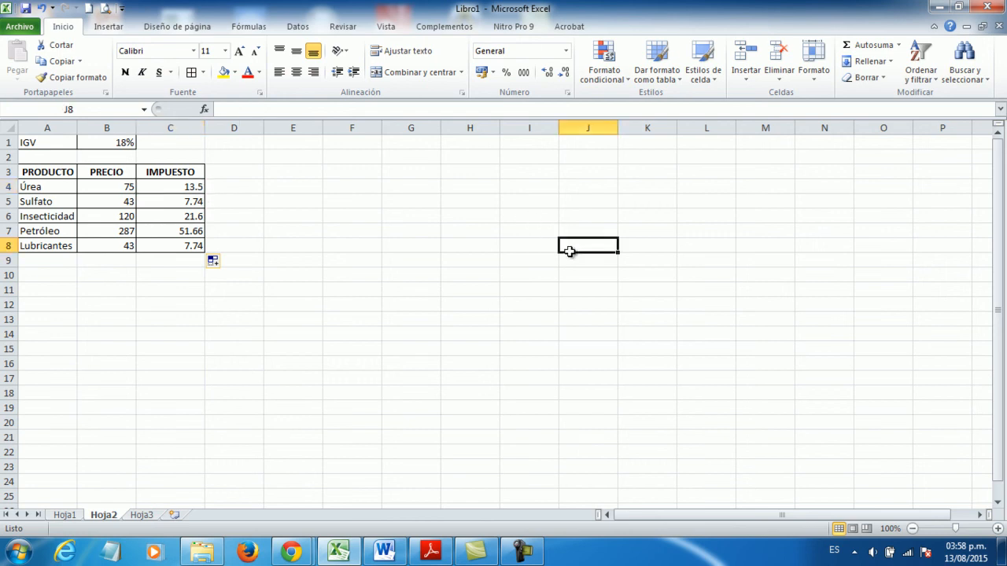
click(527, 275)
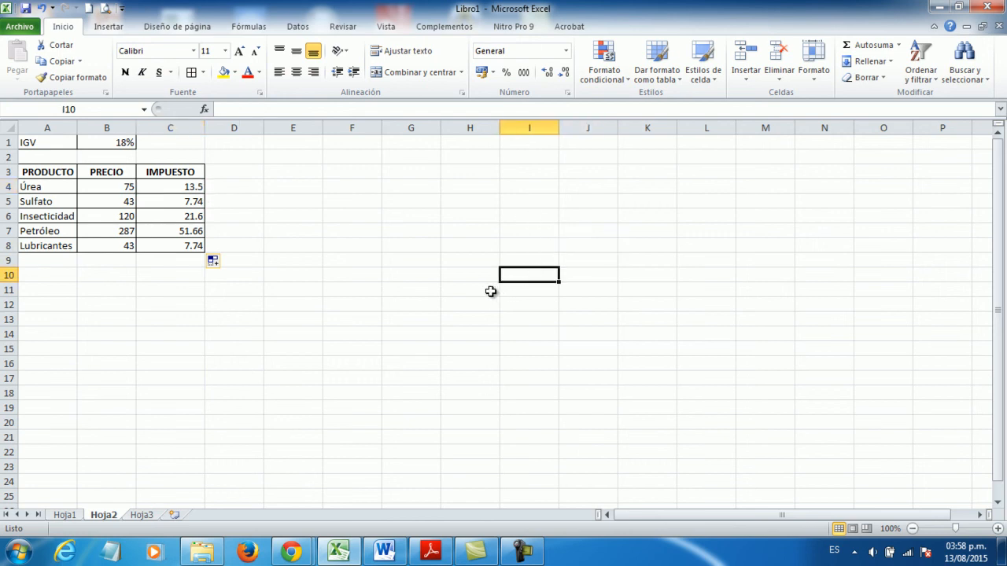
click(464, 280)
click(420, 276)
click(405, 258)
click(408, 235)
click(411, 203)
click(416, 184)
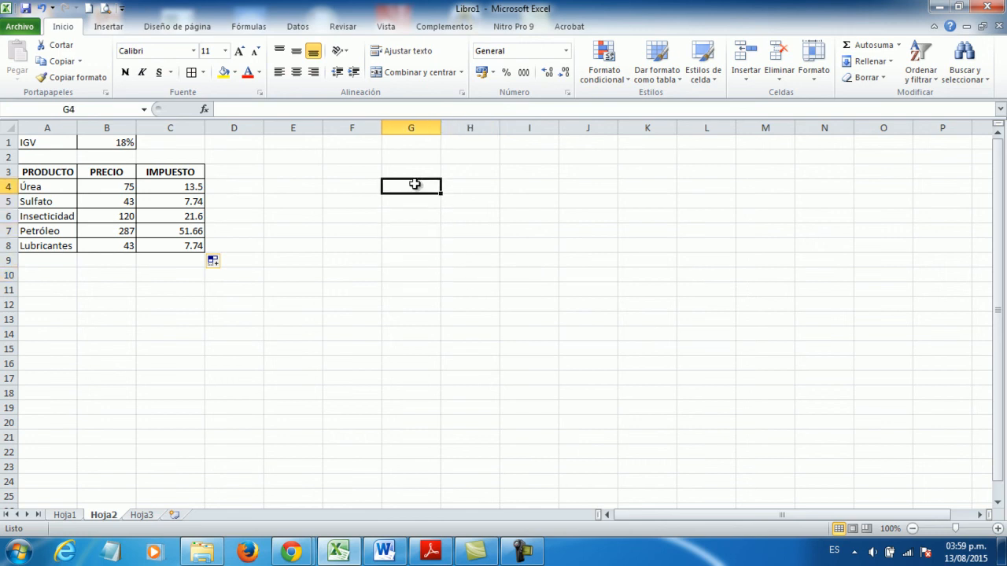
click(415, 171)
click(412, 161)
click(411, 170)
click(403, 201)
click(385, 230)
click(393, 260)
click(395, 274)
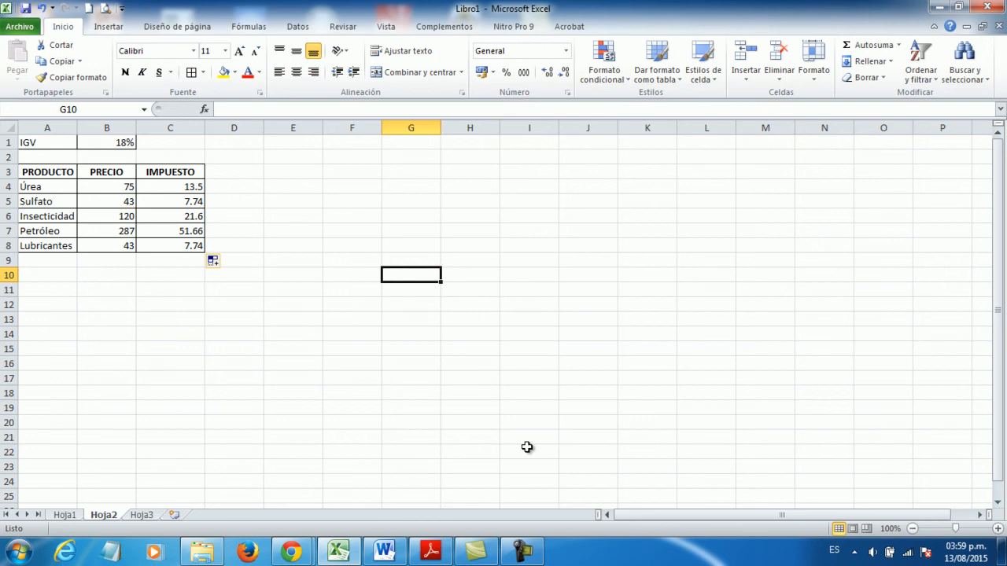
click(522, 551)
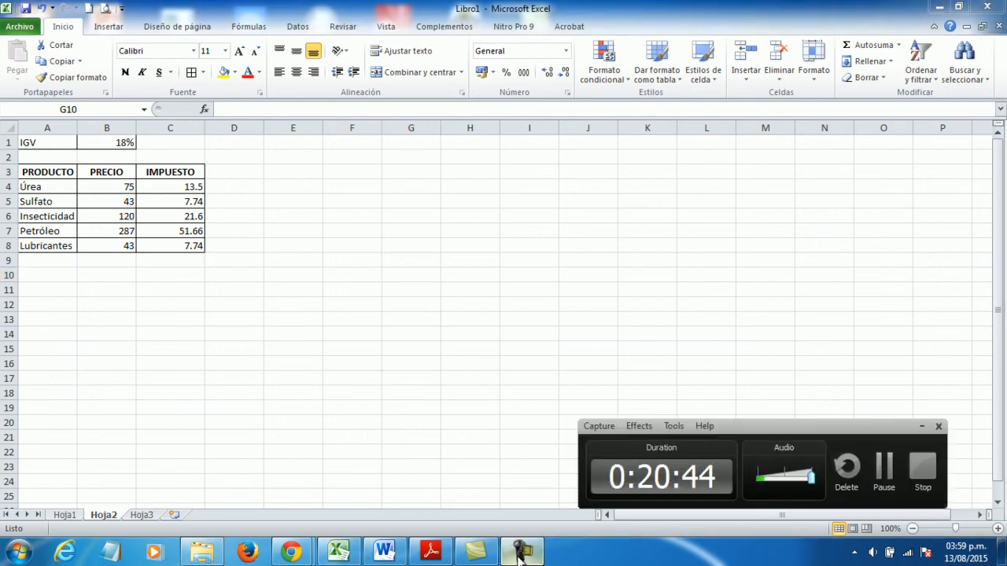